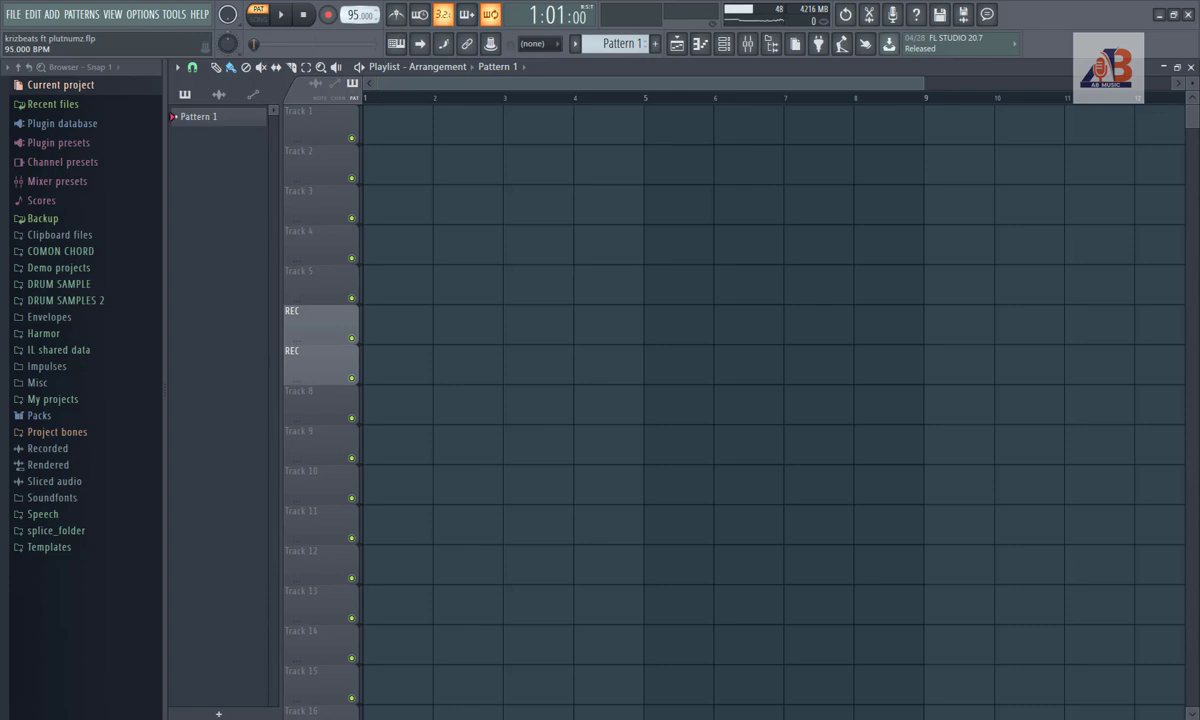
# Step: Open the piano roll of the guiter 1 channel and set its grid snap to 1/3 beat
pyautogui.click(725, 45)
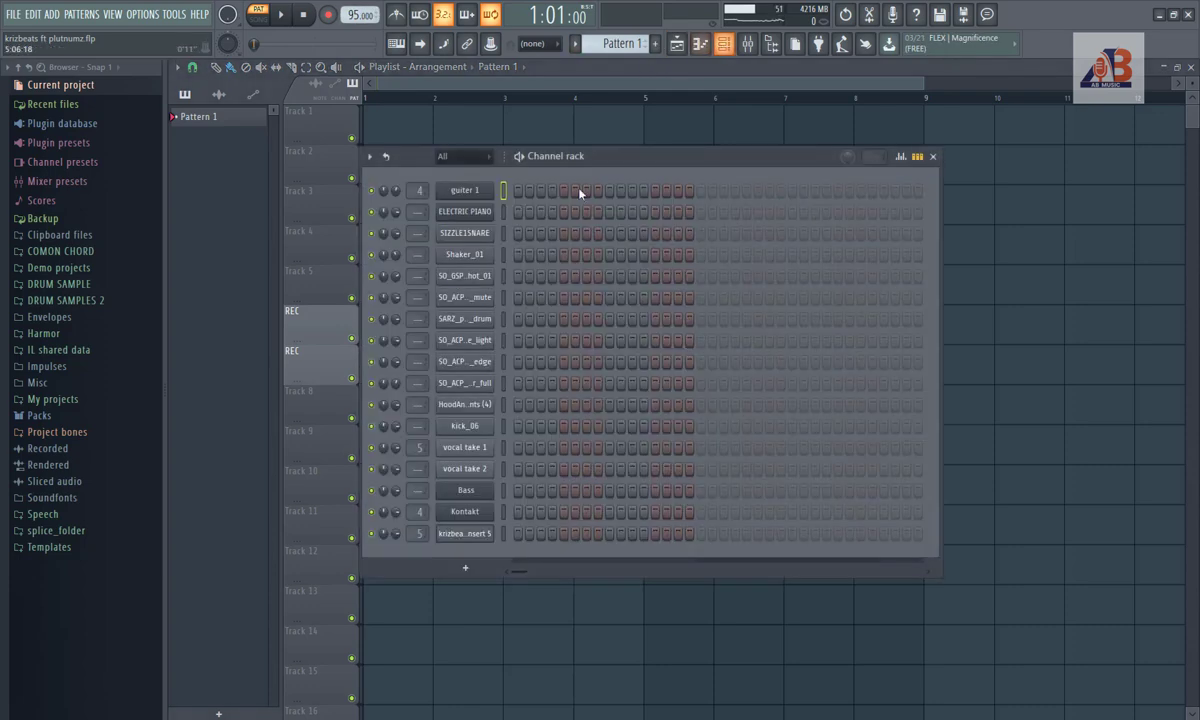
pyautogui.rightClick(493, 189)
pyautogui.click(525, 191)
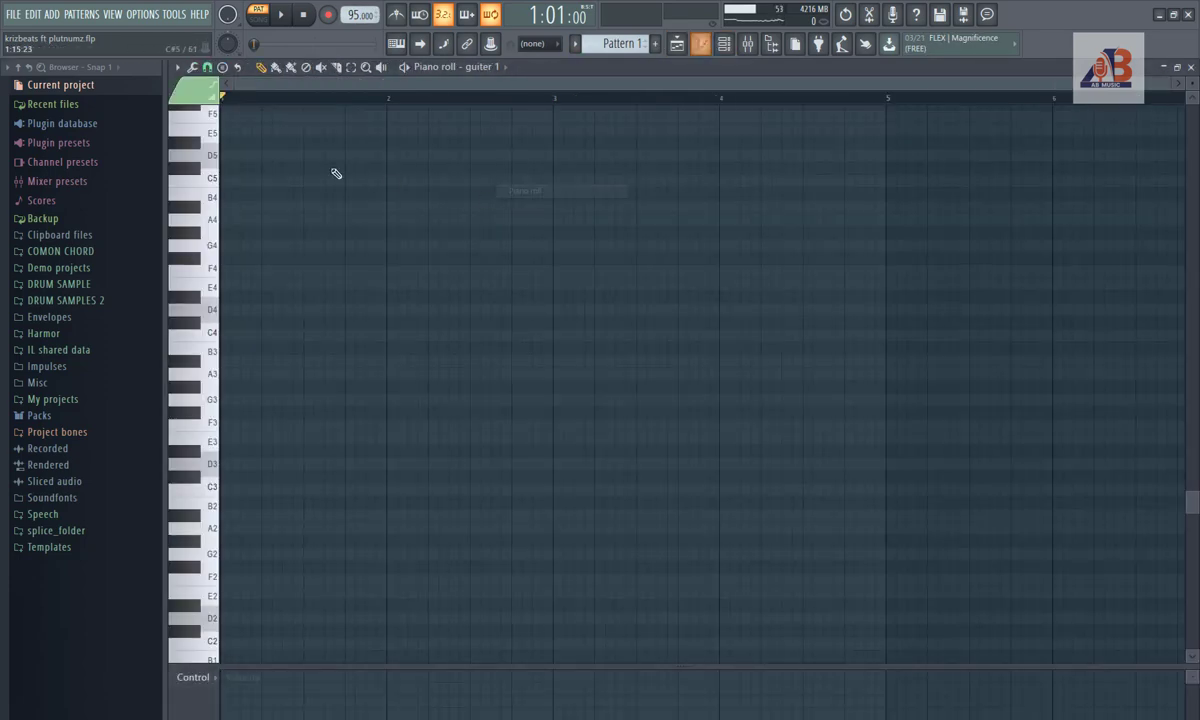
pyautogui.click(209, 68)
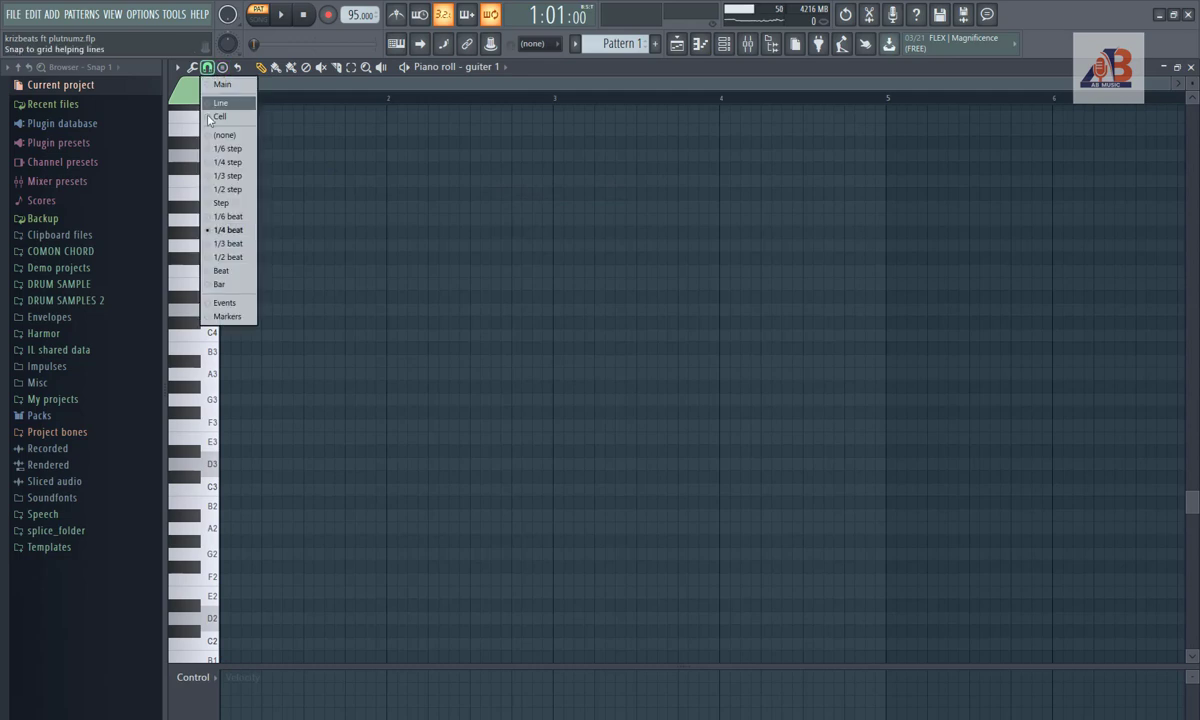
pyautogui.click(231, 244)
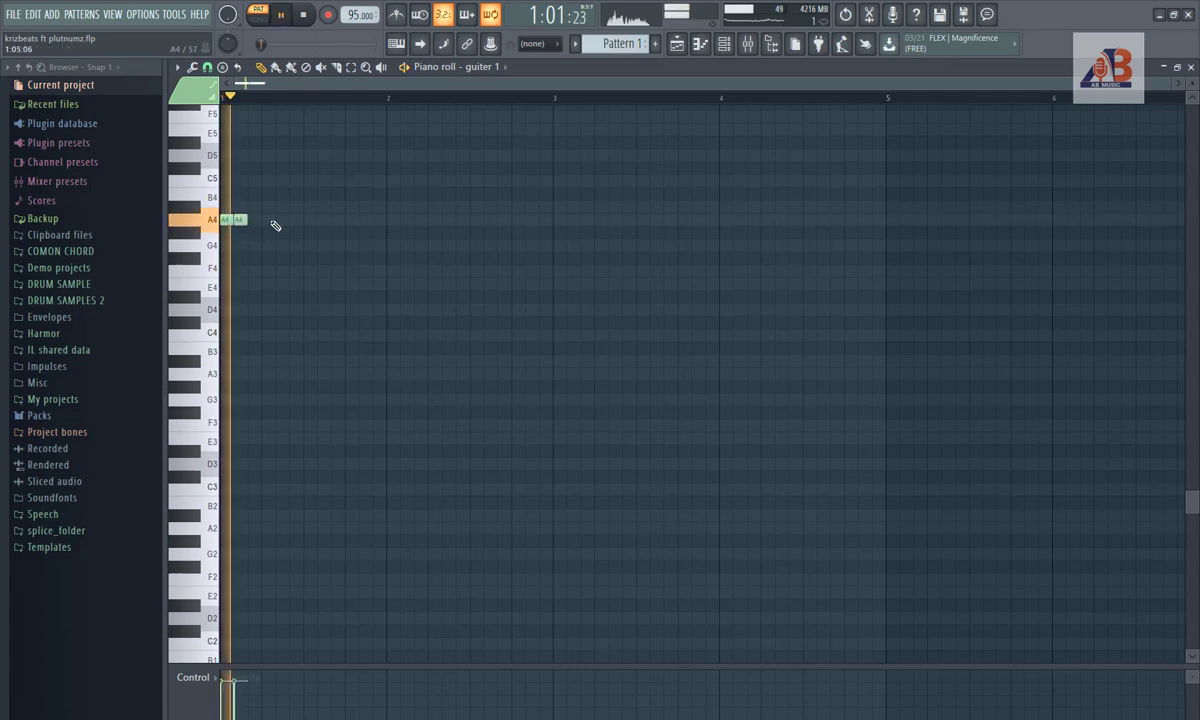
# Step: Fill bar 1 with four pairs of A4 notes and bar 2 with two B4 pairs, a G4 pair and an E4 pair
pyautogui.moveTo(260, 219)
pyautogui.mouseDown()
pyautogui.moveTo(226, 220)
pyautogui.moveTo(275, 220)
pyautogui.mouseUp()
pyautogui.moveTo(335, 190)
pyautogui.mouseDown()
pyautogui.moveTo(243, 243)
pyautogui.moveTo(222, 240)
pyautogui.moveTo(325, 220)
pyautogui.mouseUp()
pyautogui.moveTo(425, 195); pyautogui.dragTo(205, 288)
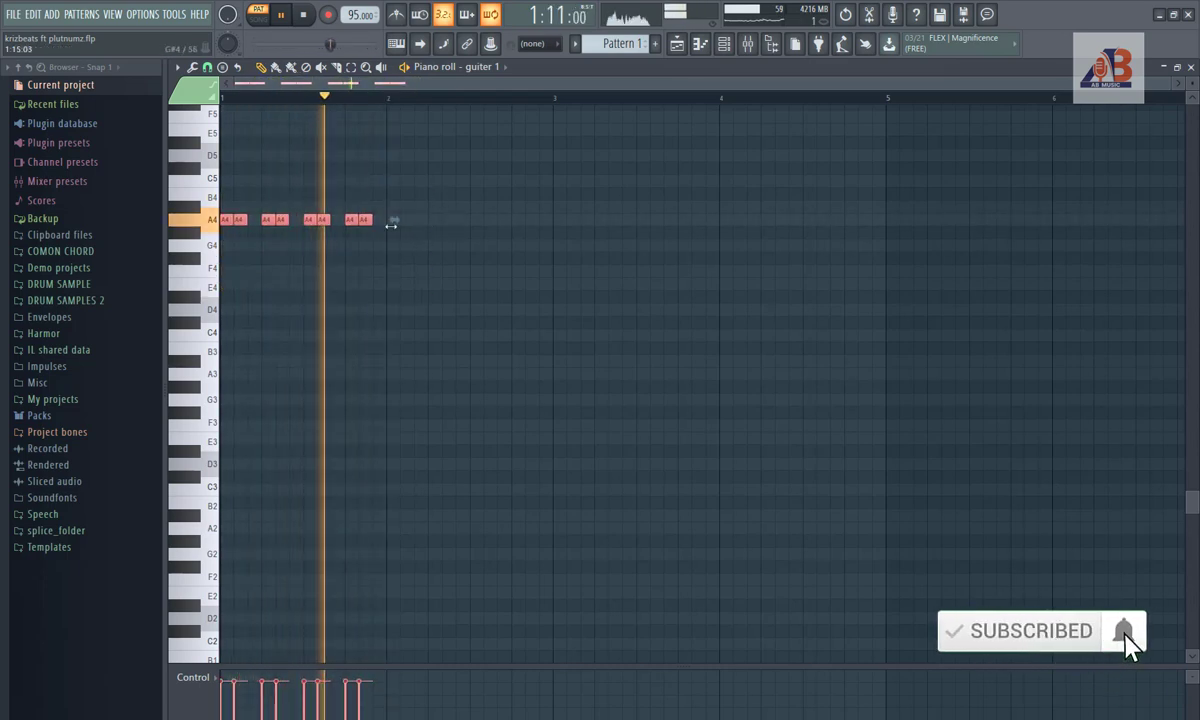
pyautogui.click(226, 192)
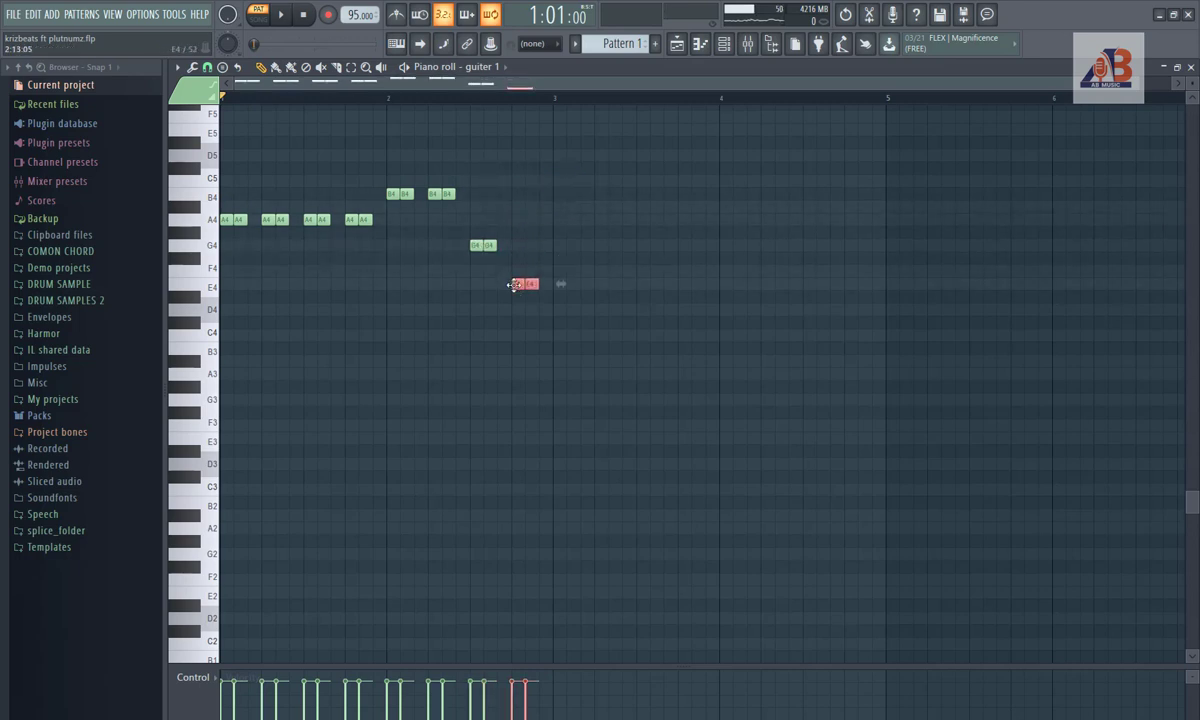
# Step: Copy the two-bar guitar melody to bars 3 and 4, and raise the G4 pair in bar 2 to G#4
pyautogui.moveTo(676, 140); pyautogui.dragTo(226, 390)
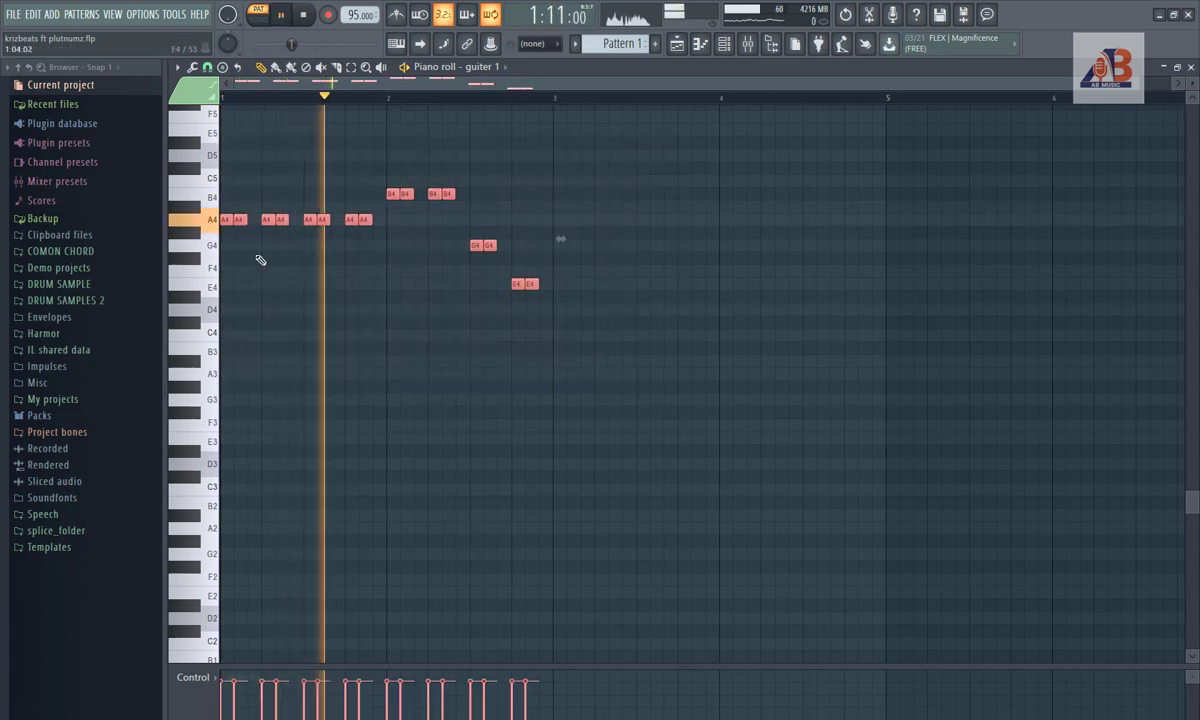
pyautogui.moveTo(237, 222); pyautogui.dragTo(625, 217)
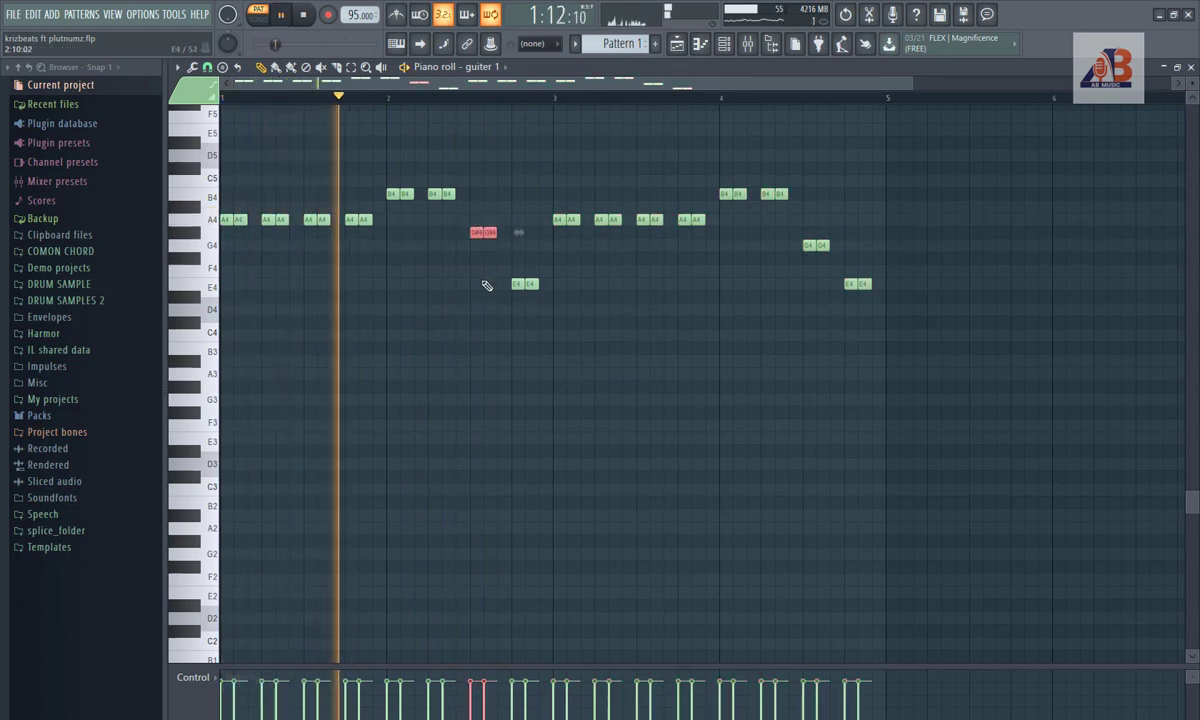
# Step: In bar 4, lower the two B4 pairs to F4 and move the third pair to D4, and slightly shorten all notes
pyautogui.click(808, 246)
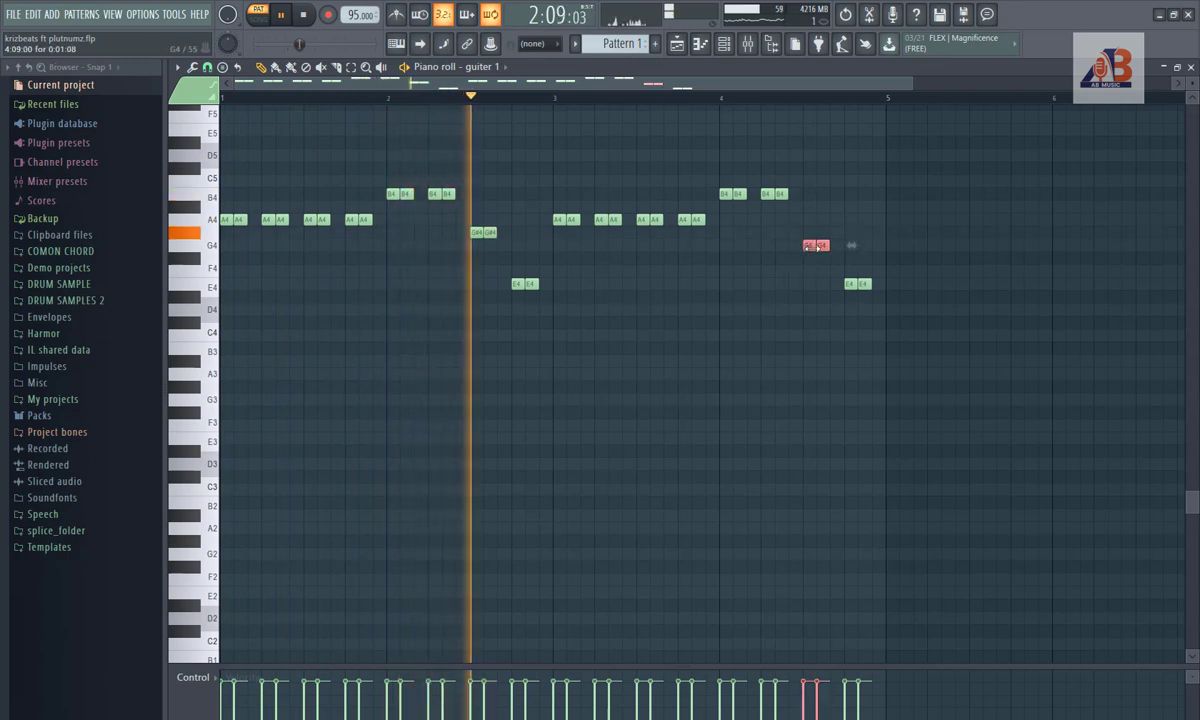
pyautogui.moveTo(809, 245); pyautogui.dragTo(812, 230)
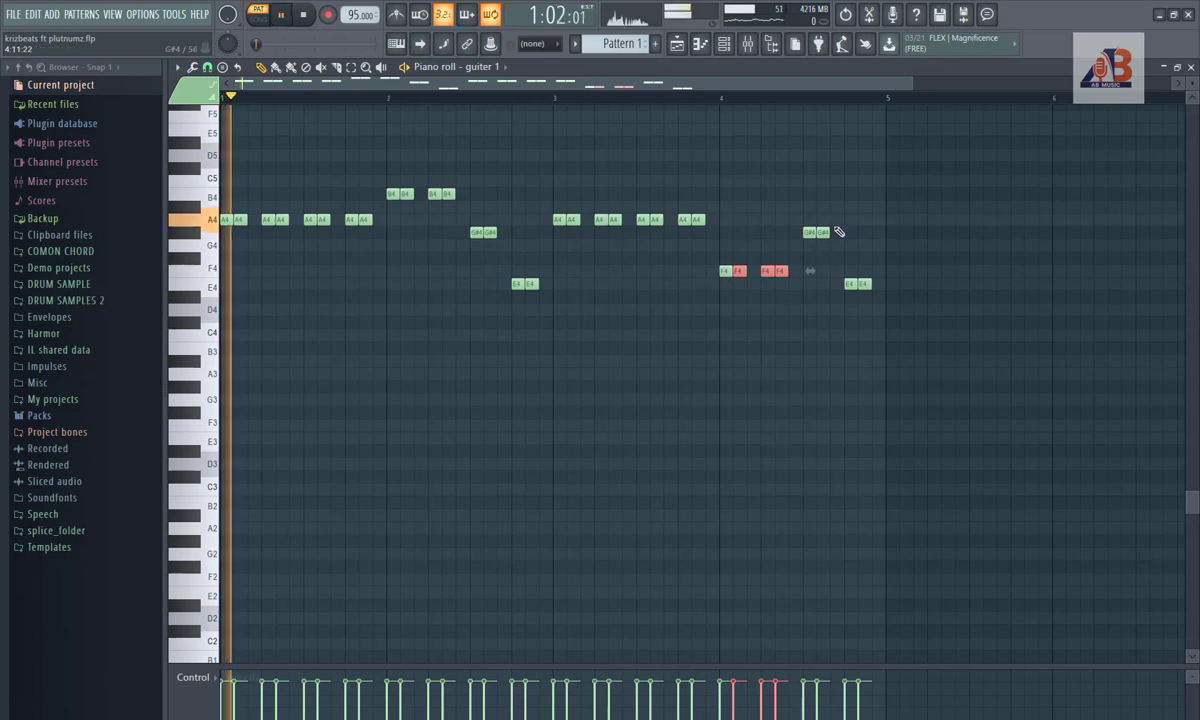
pyautogui.moveTo(852, 233); pyautogui.dragTo(807, 238)
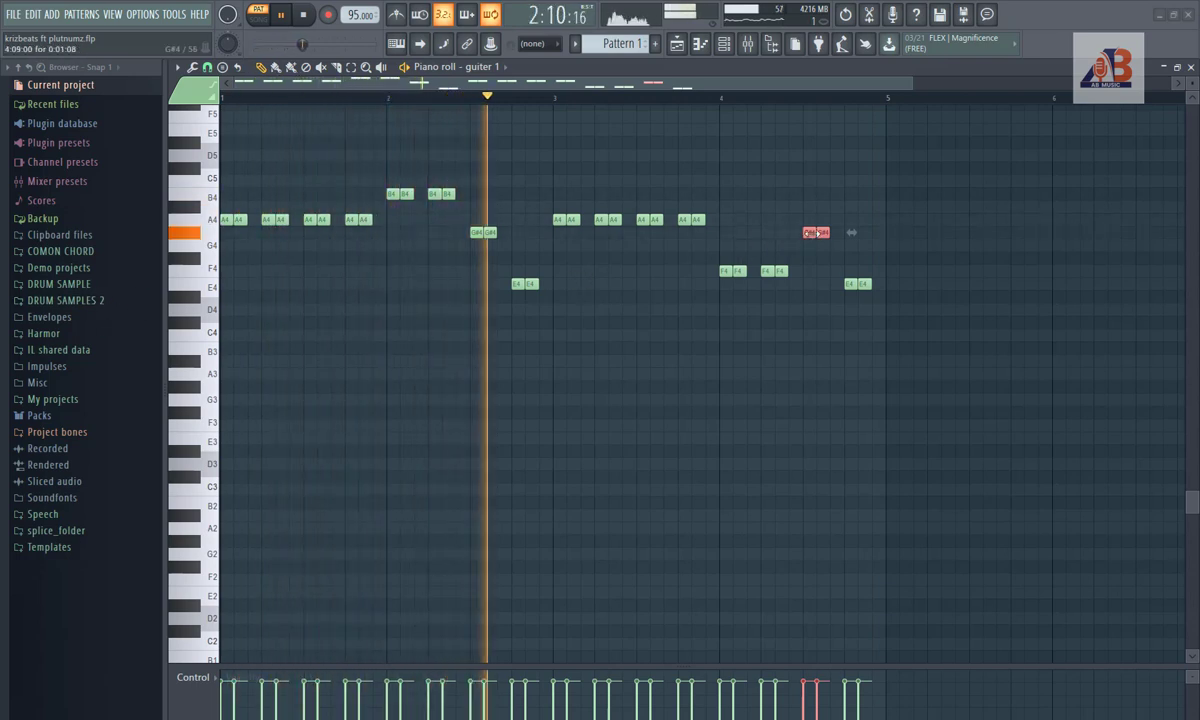
pyautogui.moveTo(809, 233); pyautogui.dragTo(808, 310)
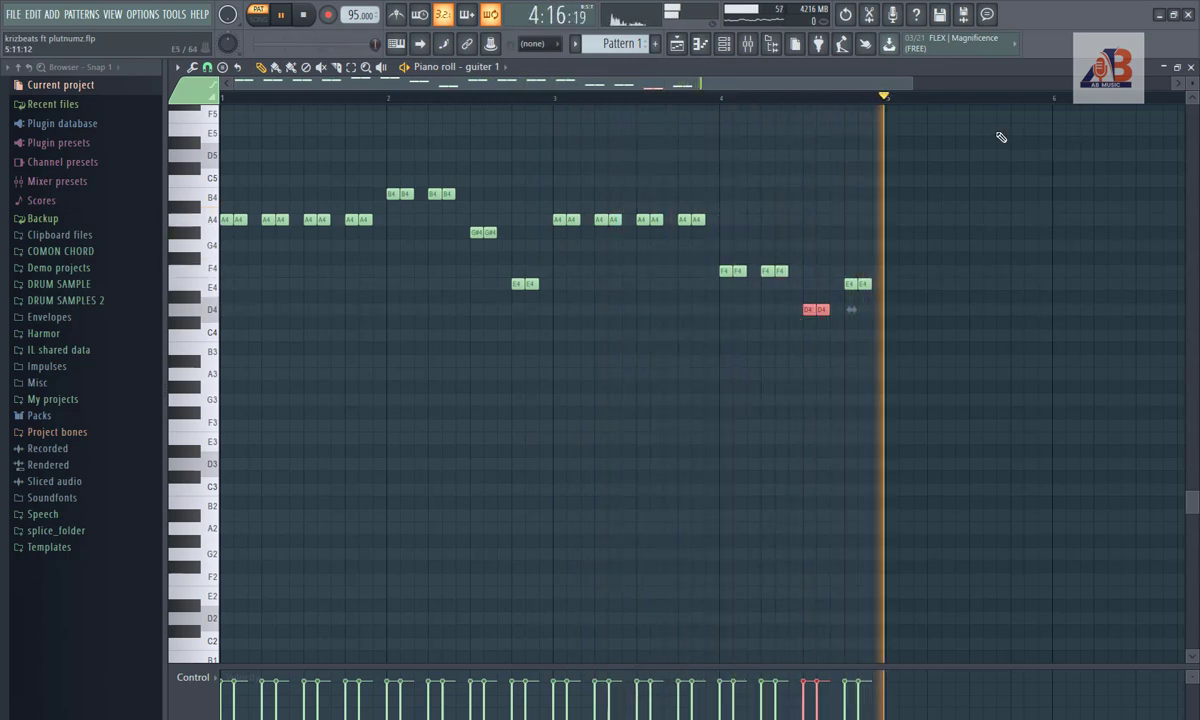
pyautogui.moveTo(994, 126); pyautogui.dragTo(246, 391)
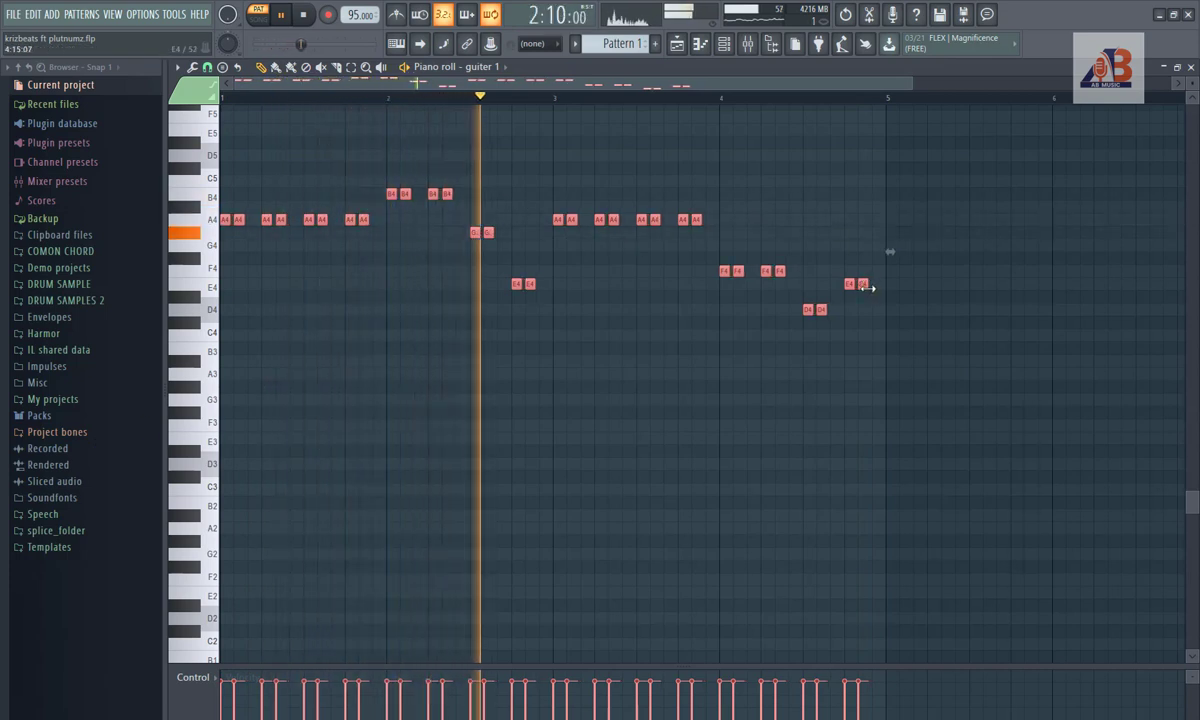
# Step: Open the piano roll of the ELECTRIC PIANO channel and audition the D4 key
pyautogui.click(726, 45)
pyautogui.rightClick(458, 196)
pyautogui.click(523, 214)
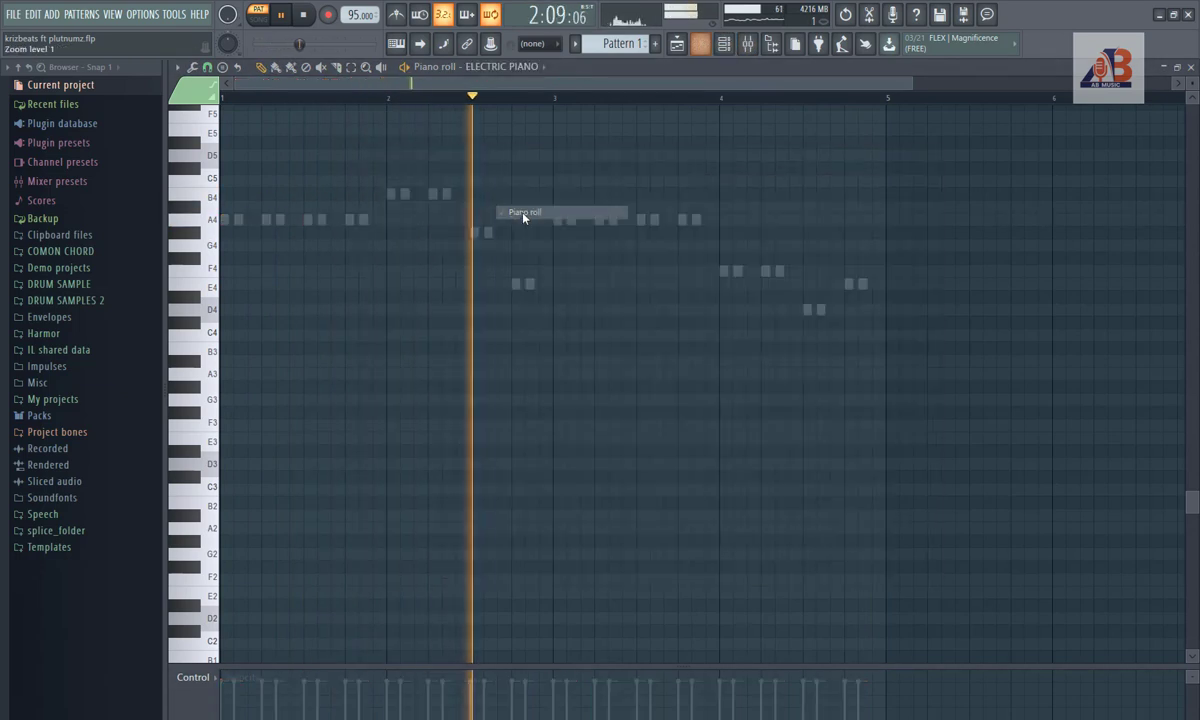
pyautogui.click(216, 313)
pyautogui.click(216, 313)
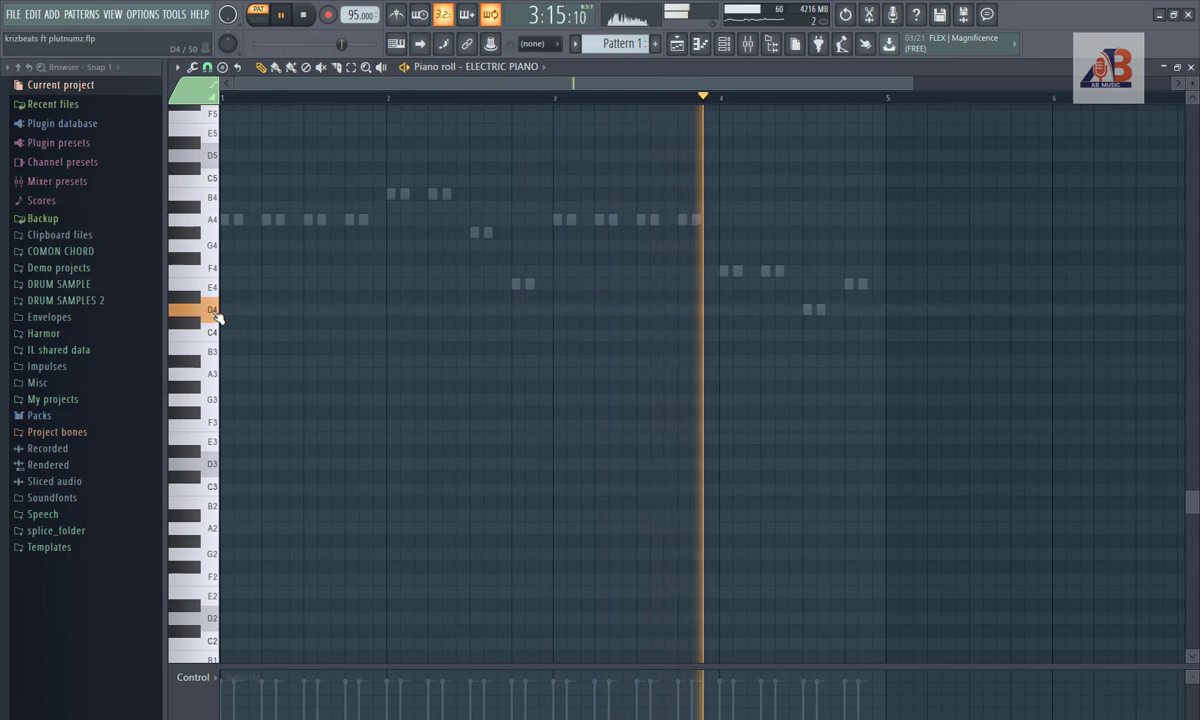
# Step: Add an A3 note at the start of bar 1 and size it to fill exactly that bar
pyautogui.click(216, 375)
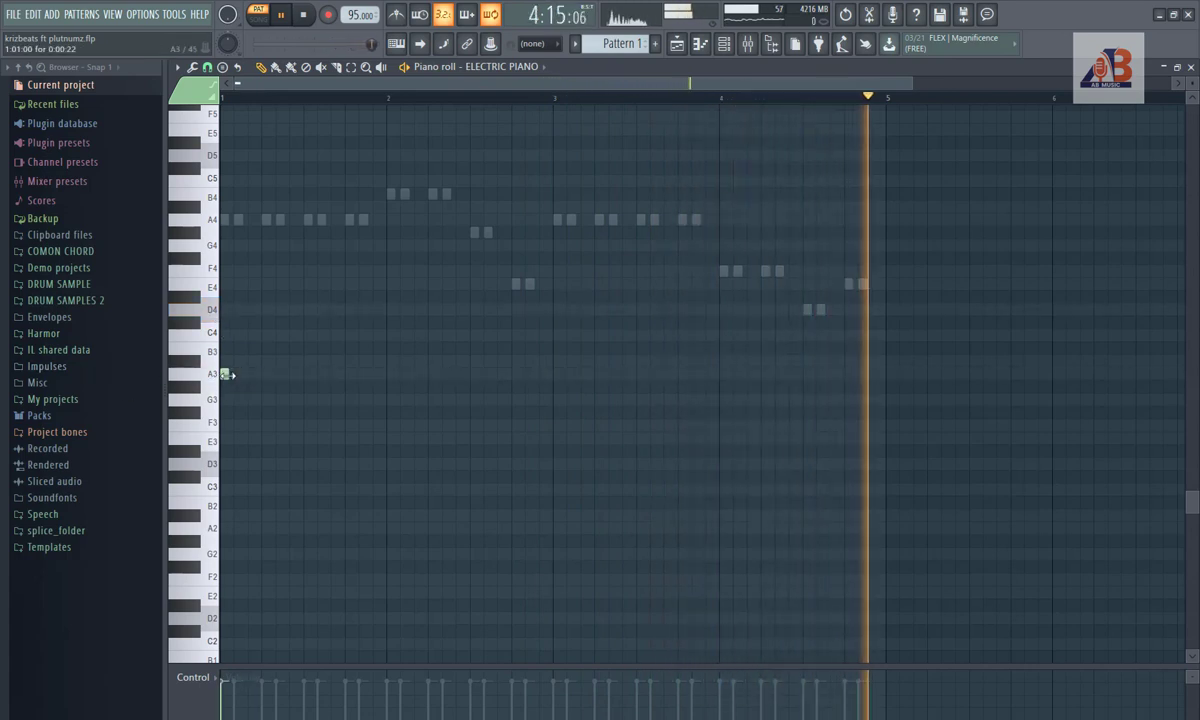
pyautogui.moveTo(225, 375); pyautogui.dragTo(413, 394)
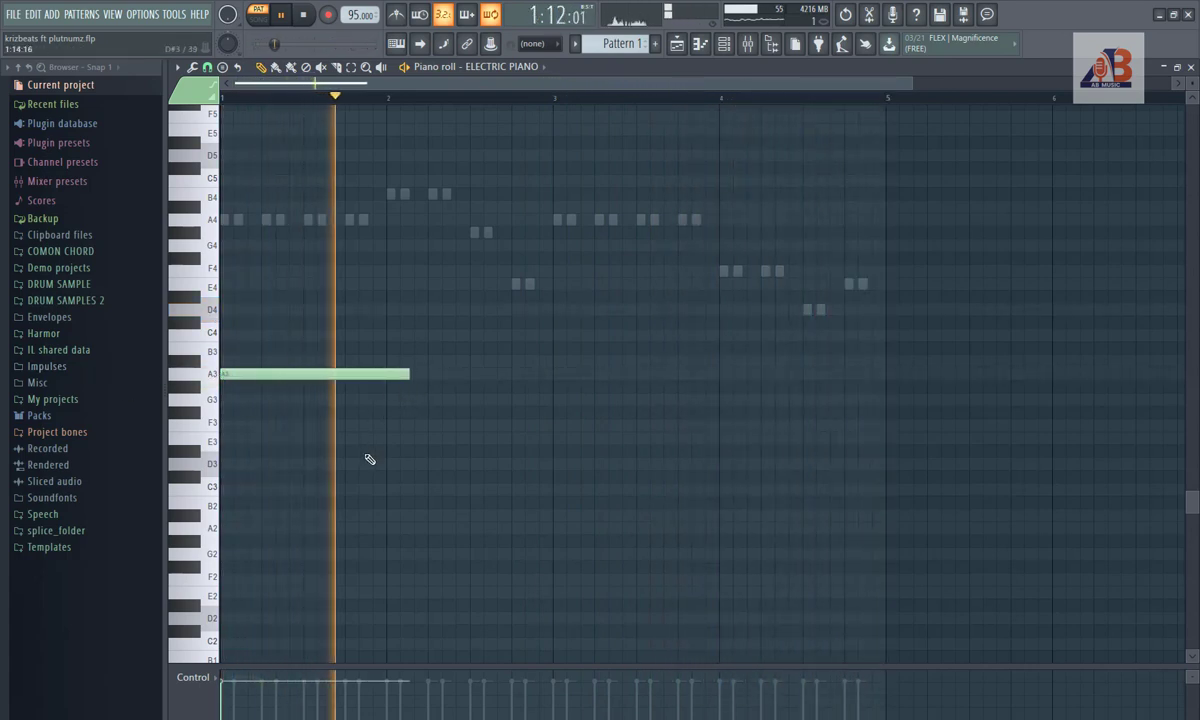
pyautogui.moveTo(388, 437); pyautogui.dragTo(391, 356)
pyautogui.rightClick(400, 374)
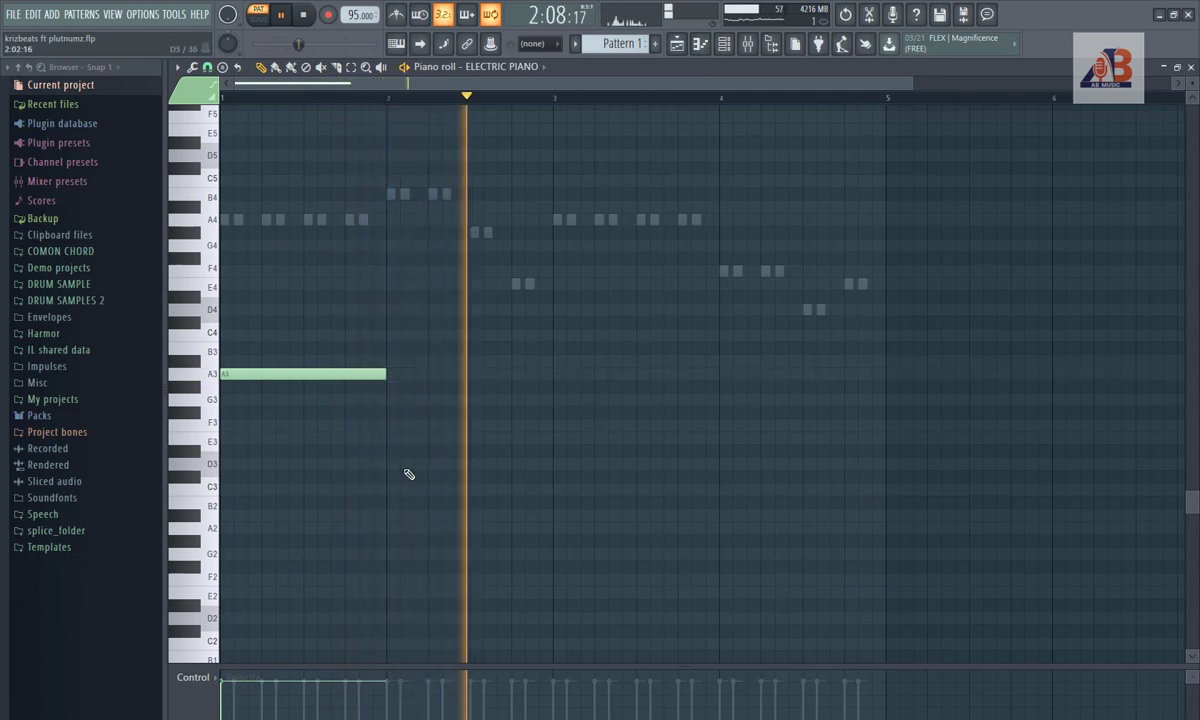
# Step: Set the grid snap to 1/4 beat and add a D4 and an E4 note of about half a bar each in bar 2
pyautogui.click(207, 67)
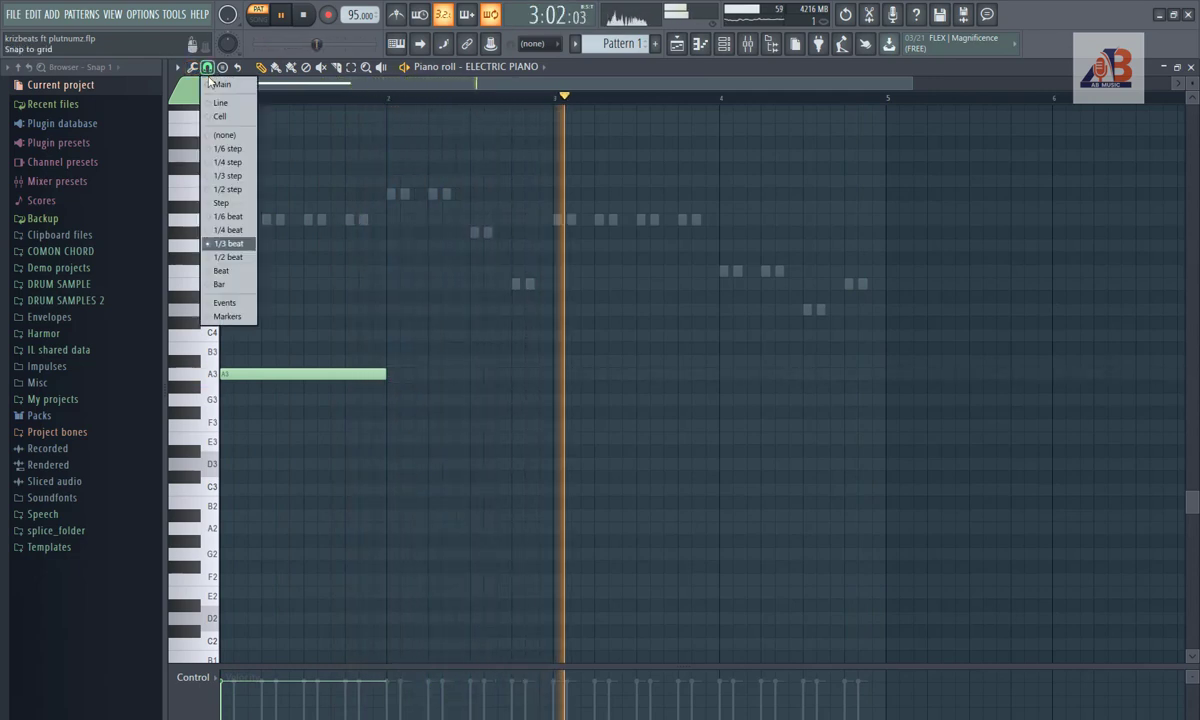
pyautogui.click(227, 231)
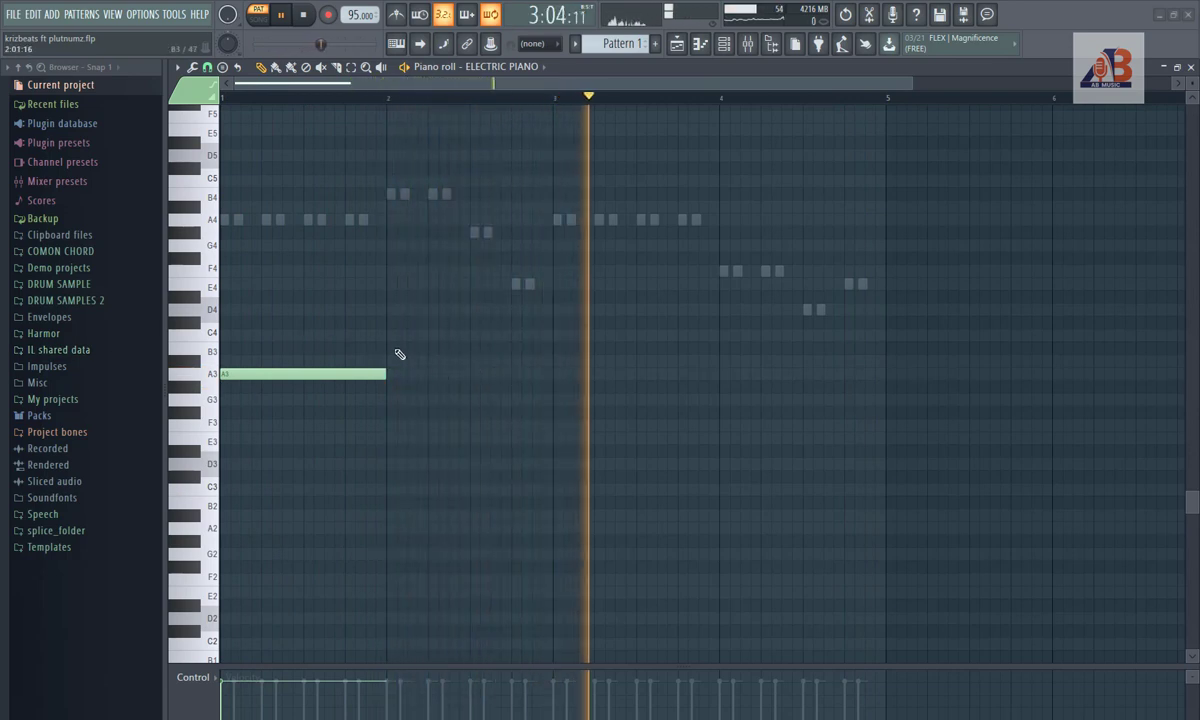
pyautogui.click(390, 309)
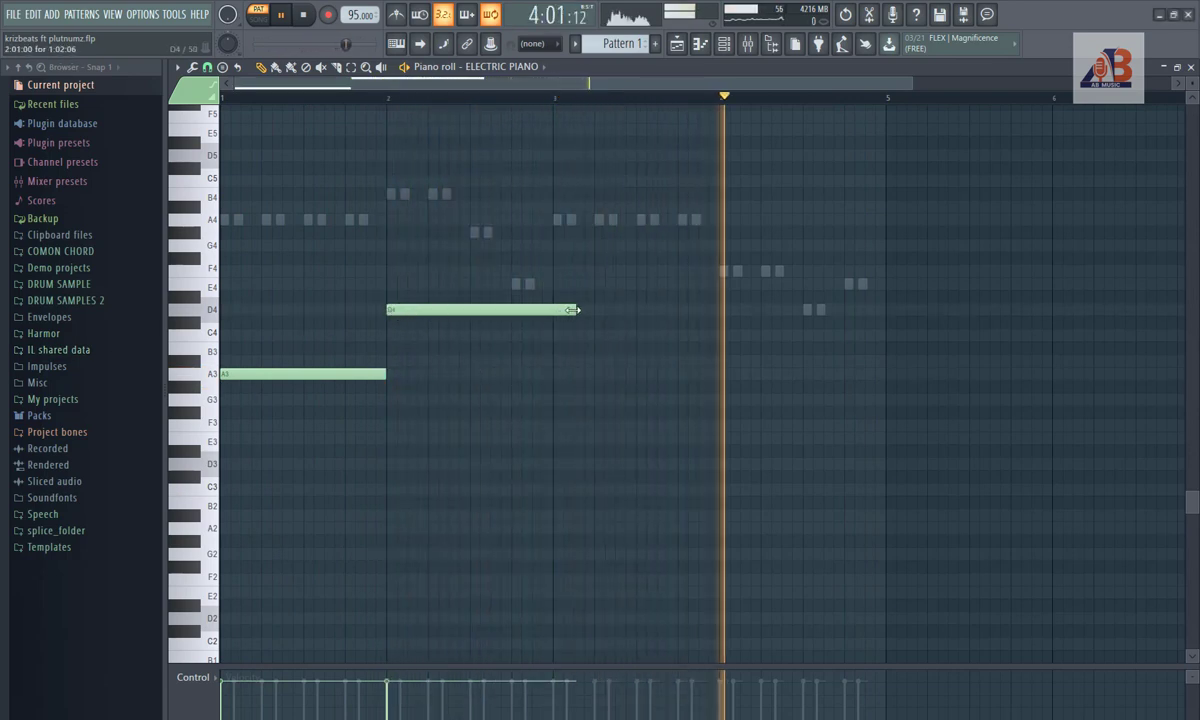
pyautogui.moveTo(572, 310); pyautogui.dragTo(471, 310)
pyautogui.click(469, 285)
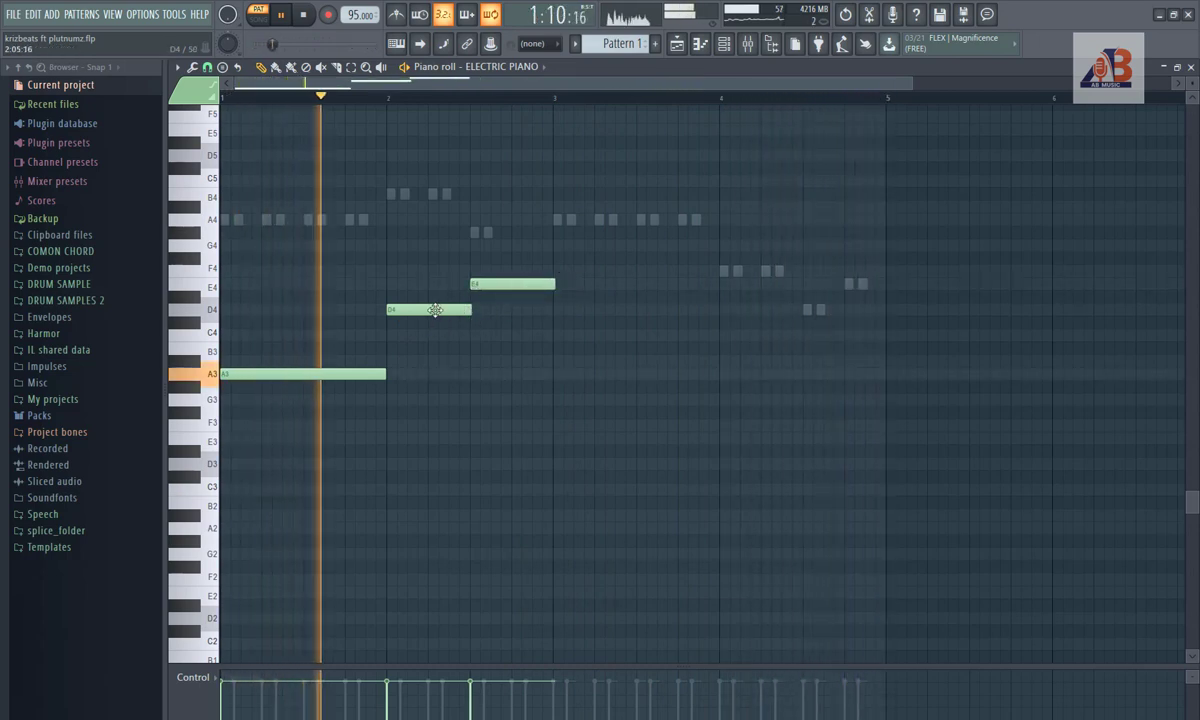
# Step: Replace the D4 and E4 notes so that each fills exactly one half of bar 2
pyautogui.rightClick(435, 310)
pyautogui.click(392, 311)
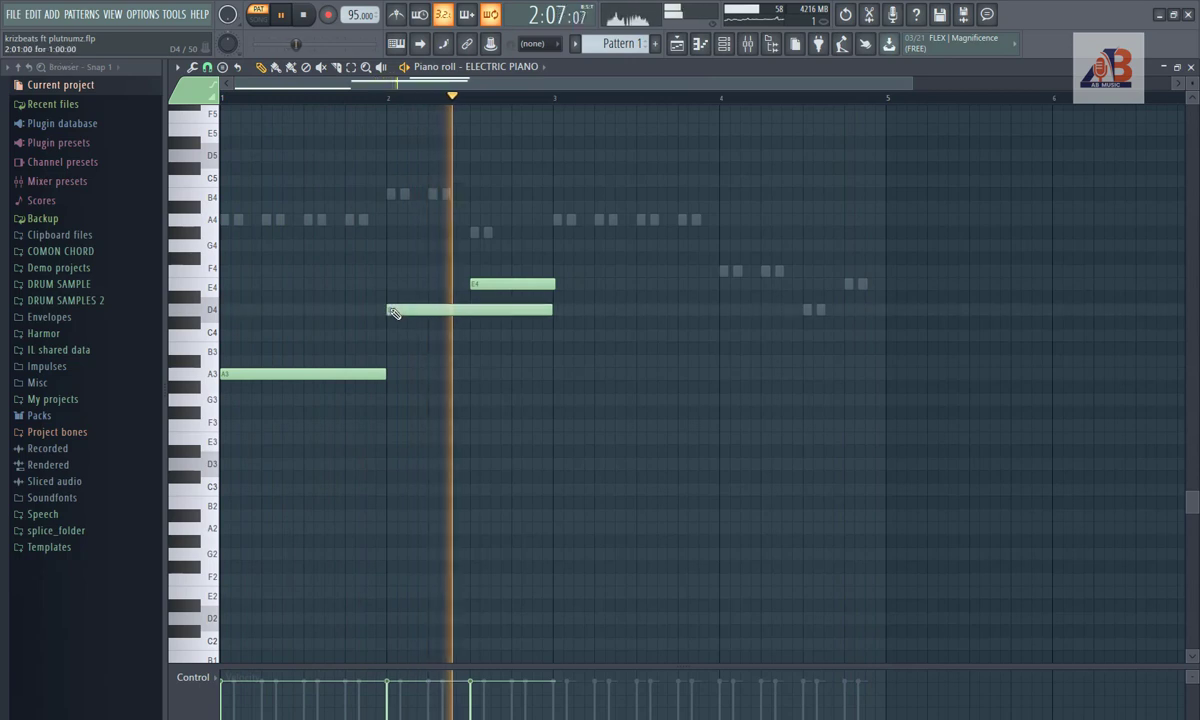
pyautogui.moveTo(547, 310); pyautogui.dragTo(474, 311)
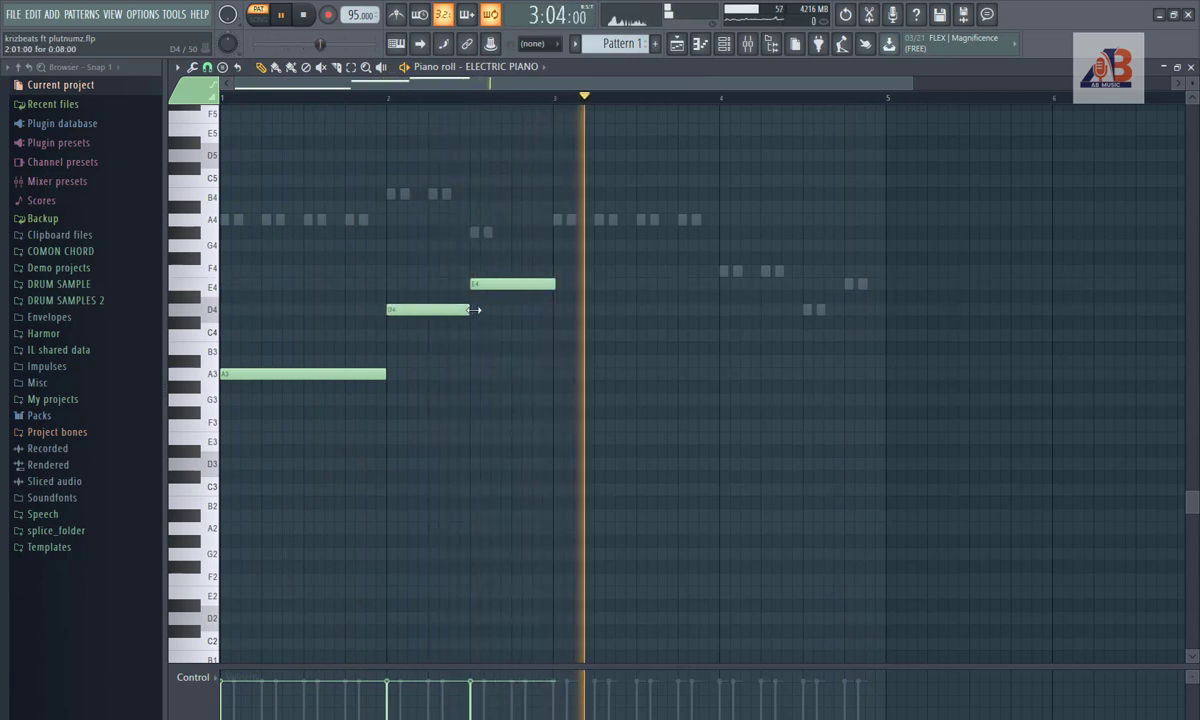
pyautogui.rightClick(490, 284)
pyautogui.click(474, 284)
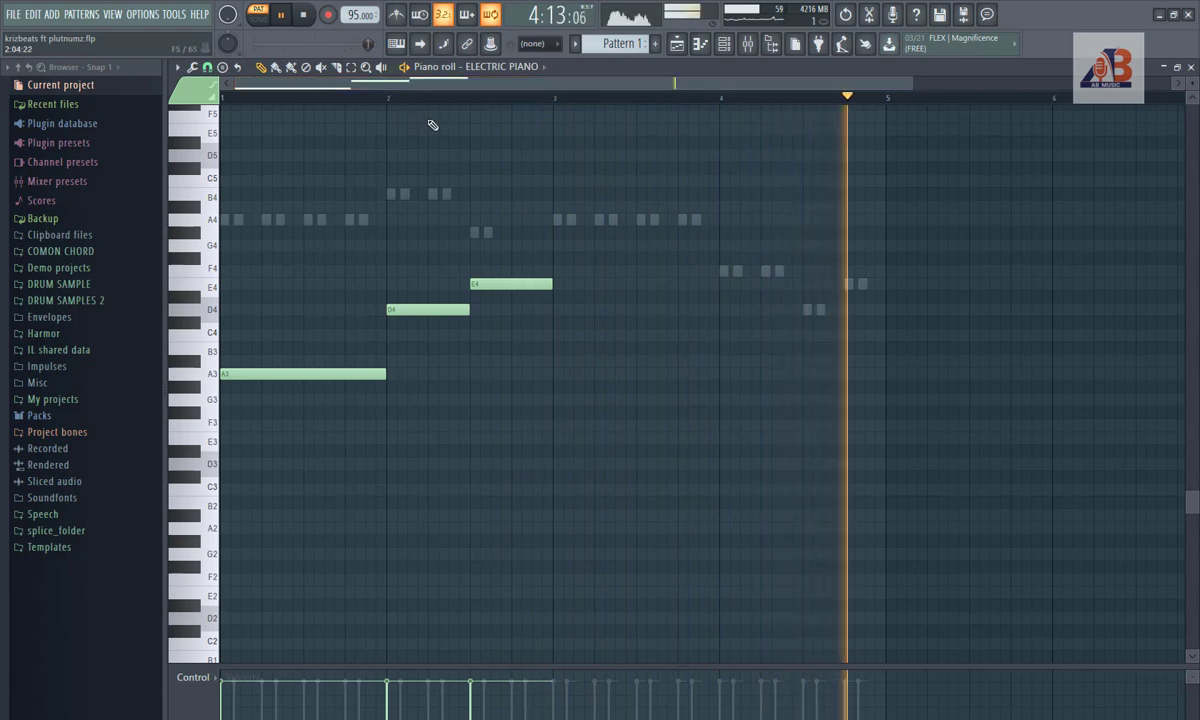
# Step: Add F4 and A4 above the D4 in bar 2, starting at steps 3 and 4 and ending with the D4
pyautogui.click(418, 271)
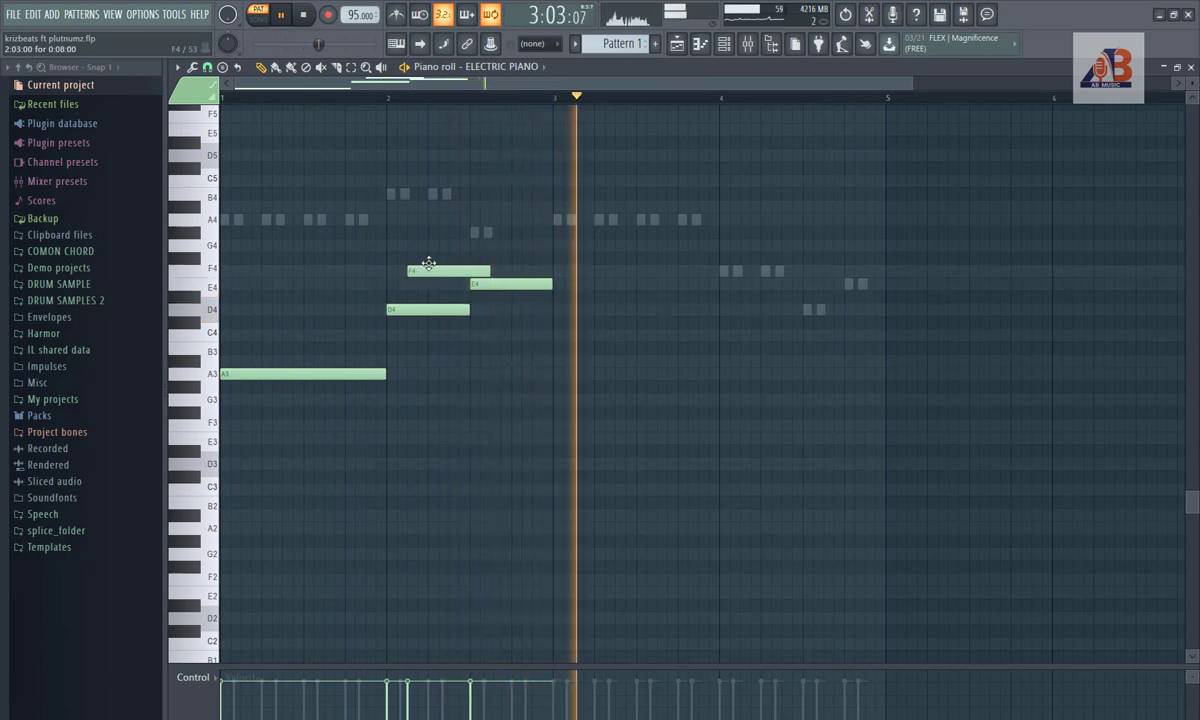
pyautogui.moveTo(428, 265); pyautogui.dragTo(428, 258)
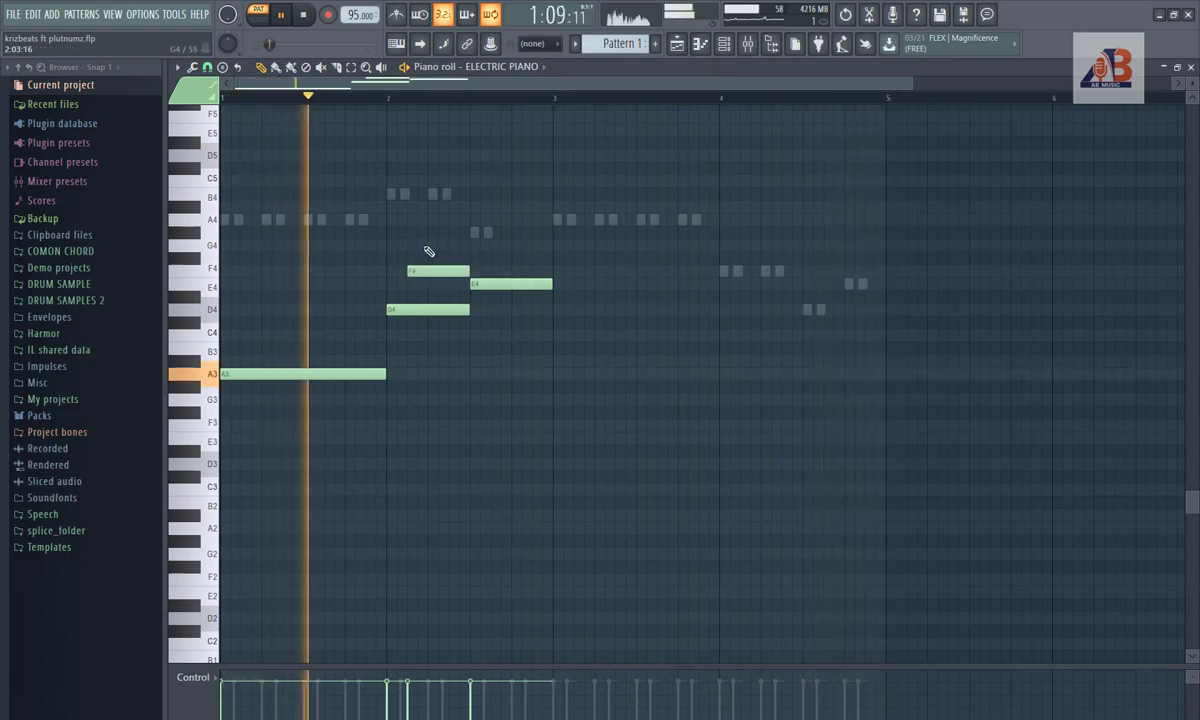
pyautogui.click(446, 221)
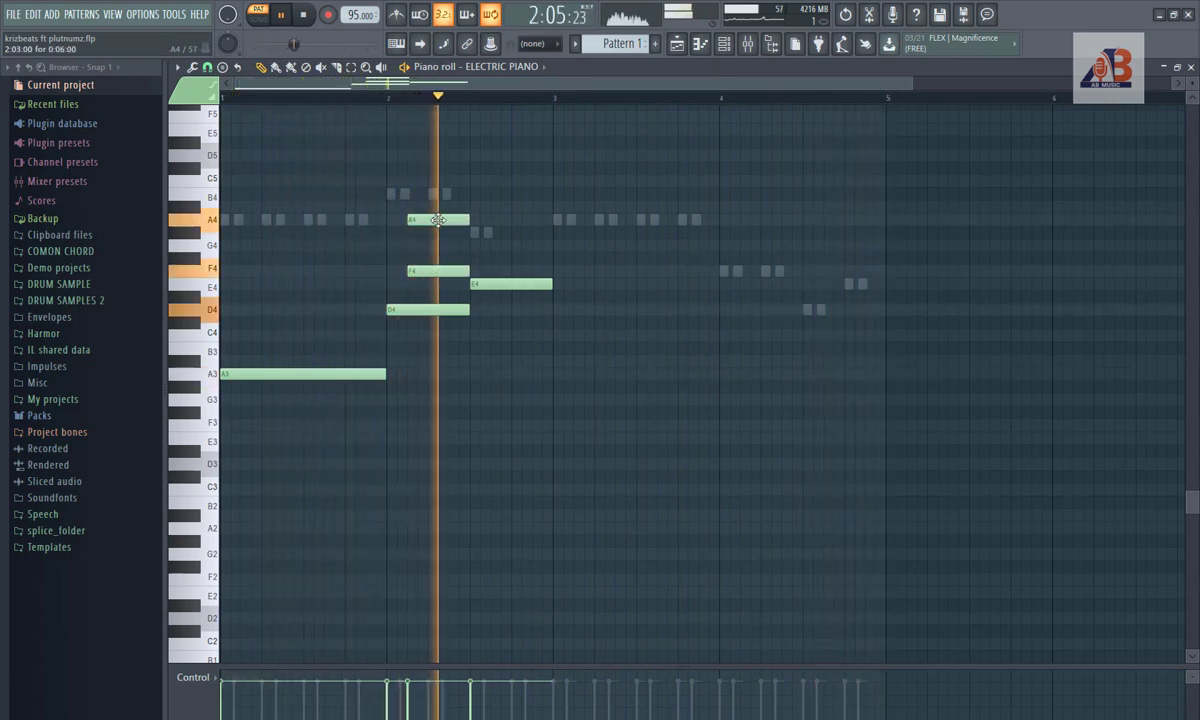
pyautogui.moveTo(446, 221); pyautogui.dragTo(457, 221)
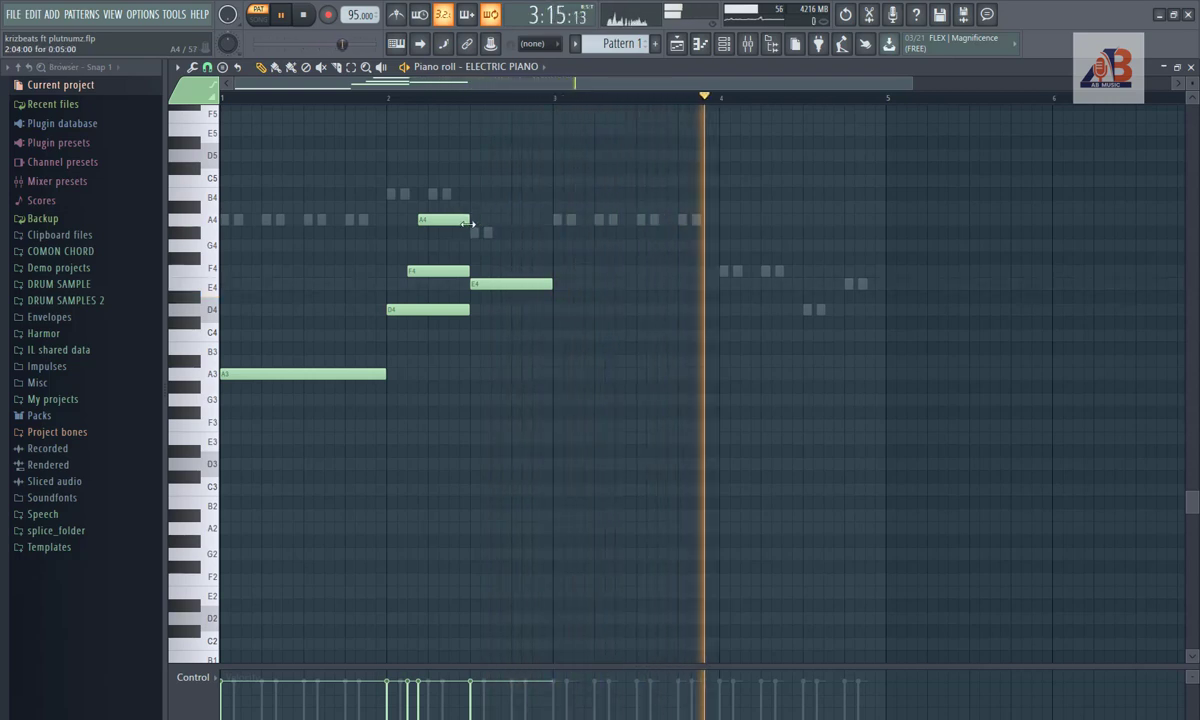
# Step: Add G#4 and B4 at steps 10 and 12, both ending with bar 2, and copy the bar 2 chords to bar 4
pyautogui.click(485, 233)
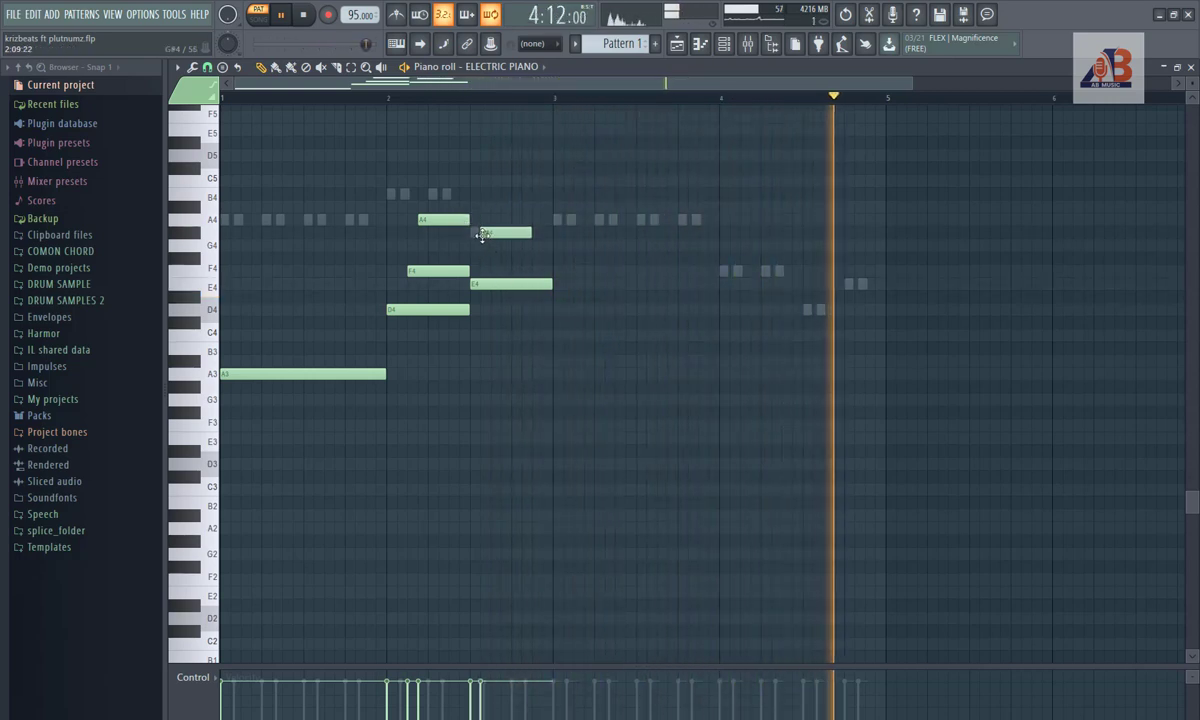
pyautogui.moveTo(530, 233); pyautogui.dragTo(548, 233)
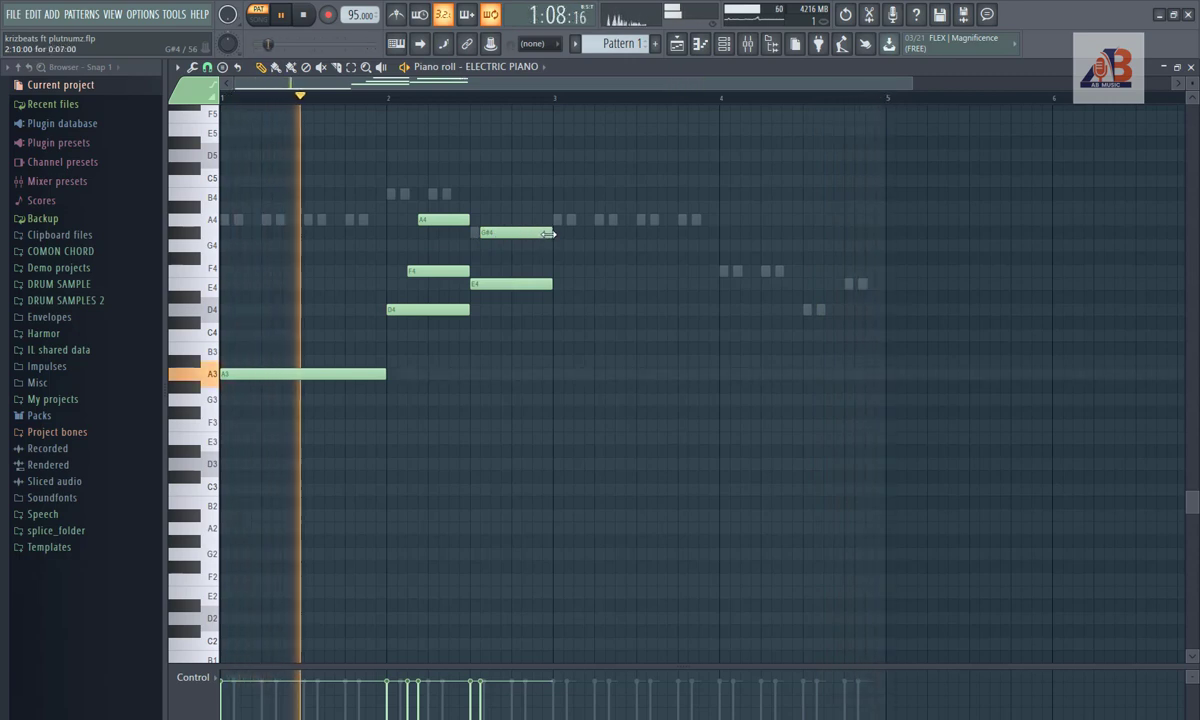
pyautogui.click(507, 194)
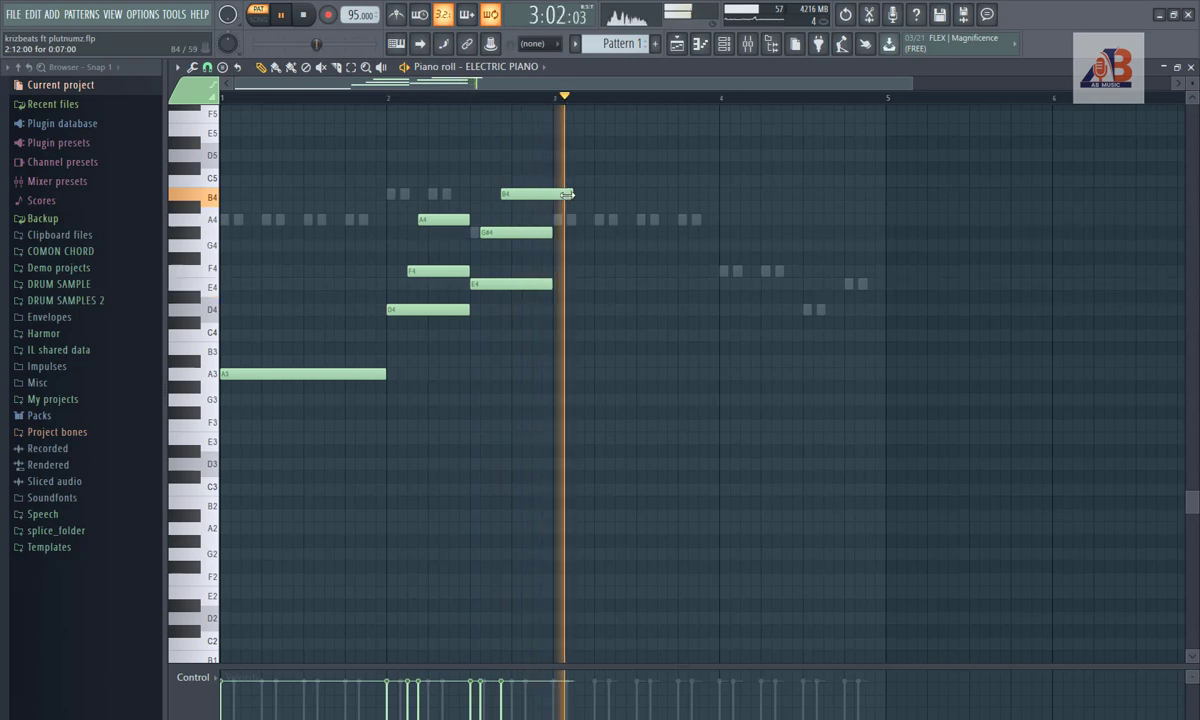
pyautogui.moveTo(564, 194); pyautogui.dragTo(749, 330)
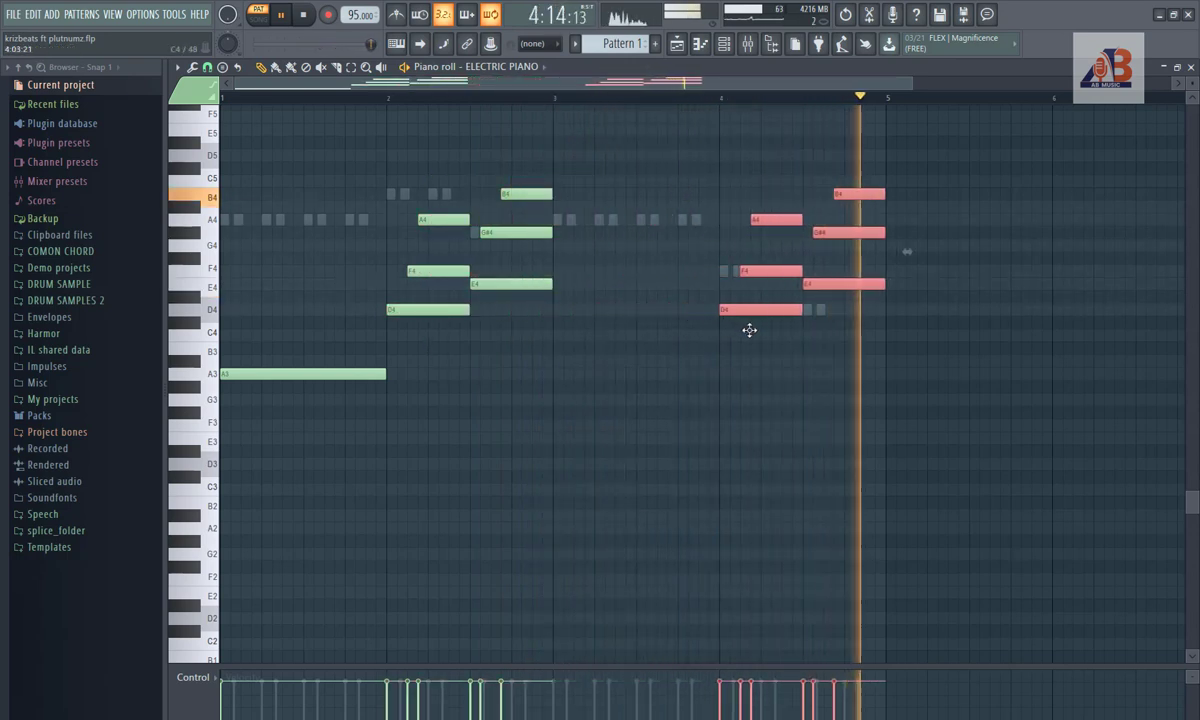
# Step: Try raising the F4 note in bar 2 to F#4, and move it back to F4
pyautogui.click(424, 268)
pyautogui.moveTo(424, 268); pyautogui.dragTo(425, 256)
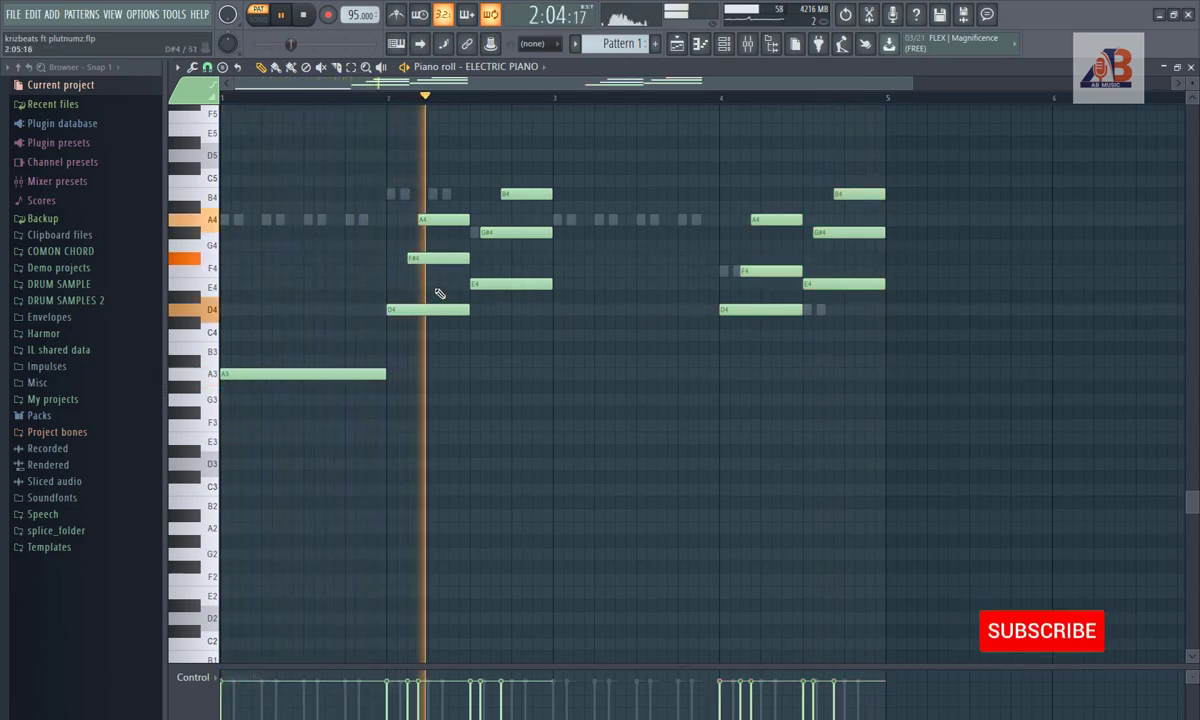
pyautogui.moveTo(427, 260); pyautogui.dragTo(427, 275)
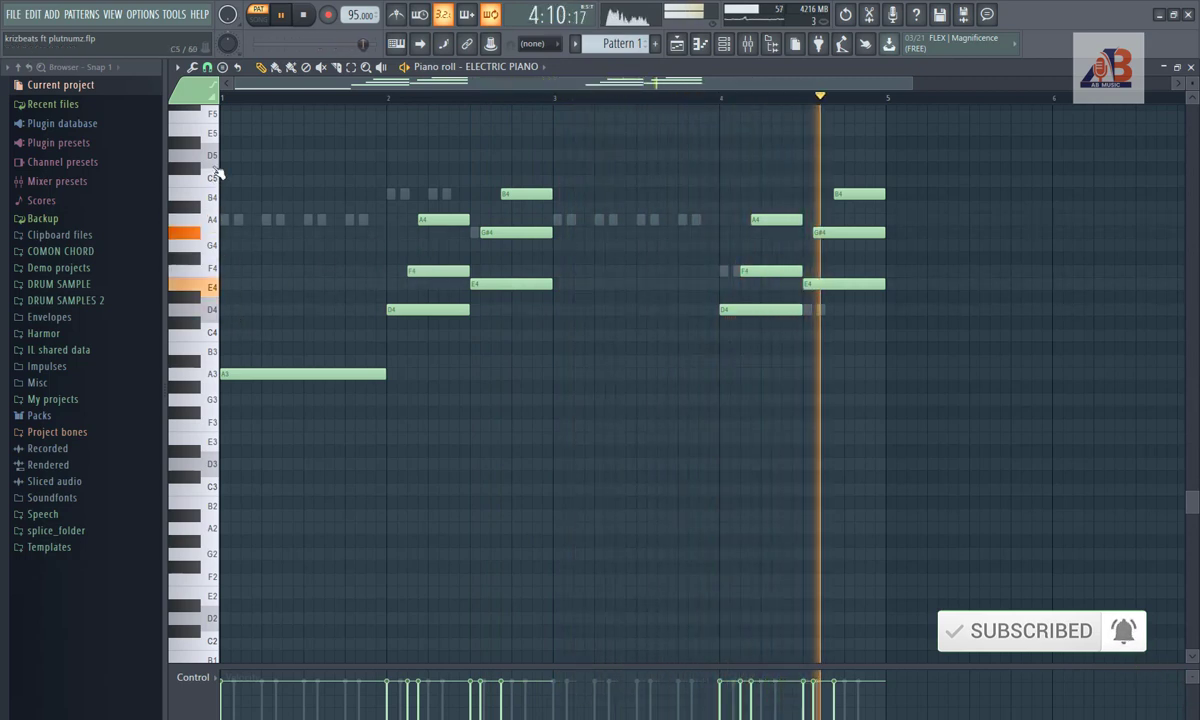
# Step: Add a C5 note in bar 1 that starts at step 4 and ends with the bar
pyautogui.click(254, 181)
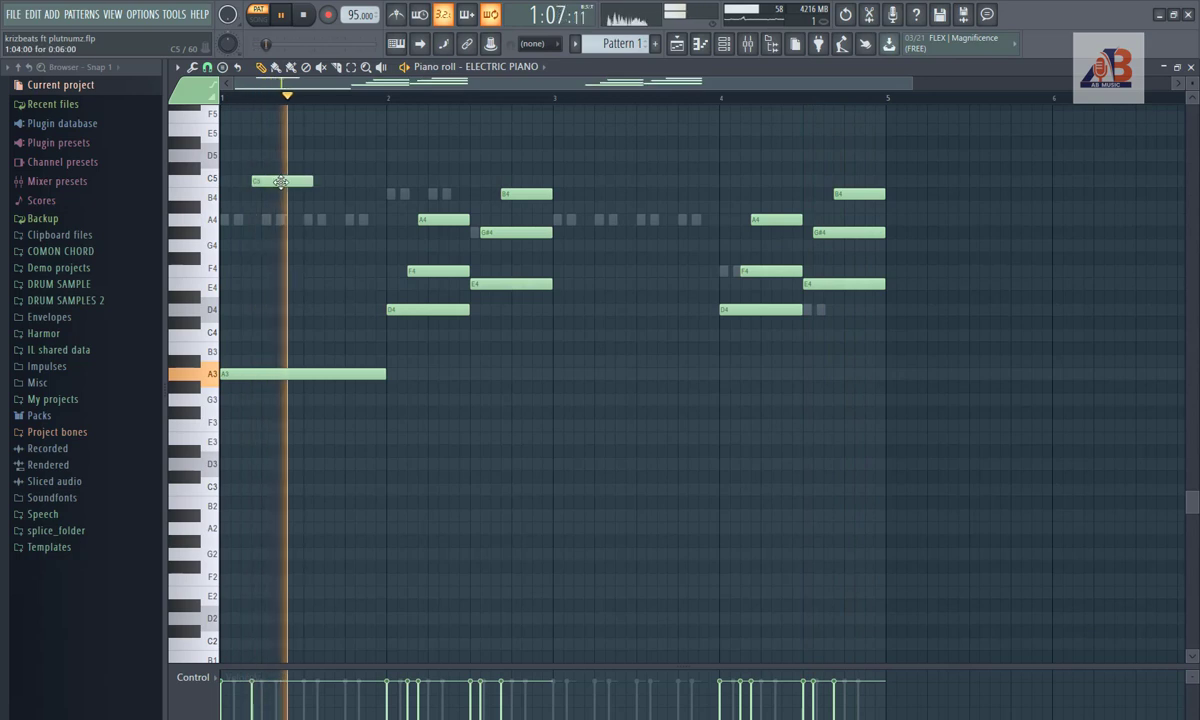
pyautogui.moveTo(312, 181); pyautogui.dragTo(395, 185)
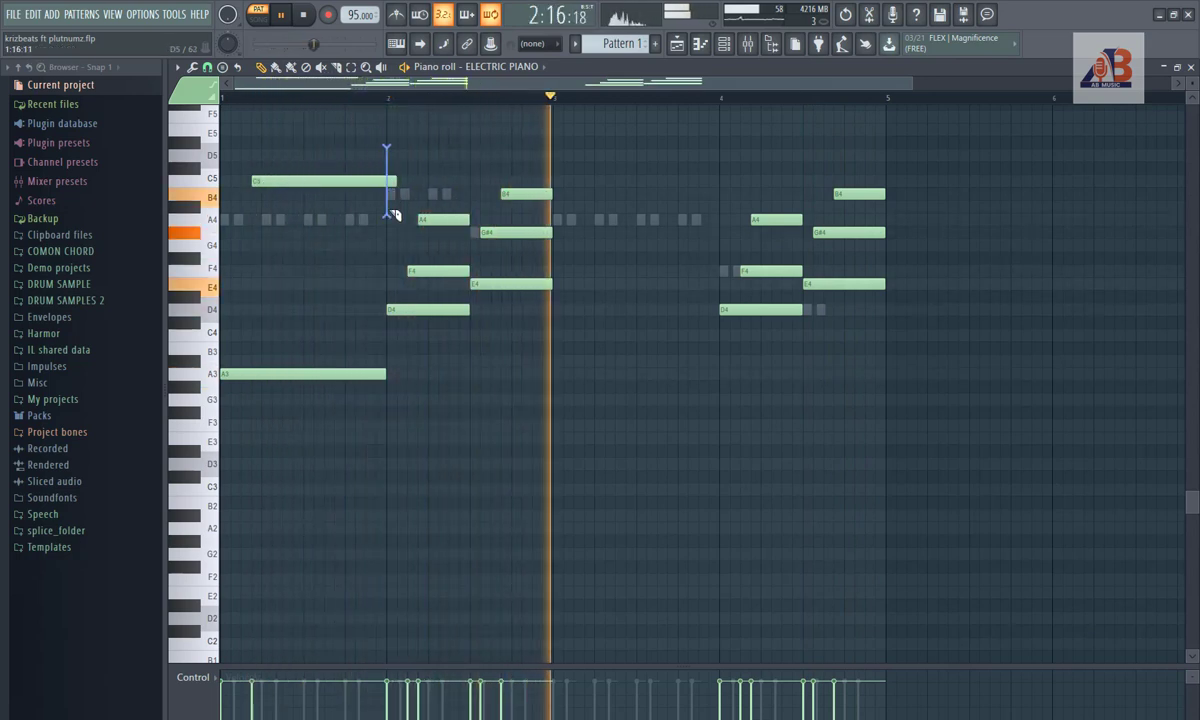
pyautogui.click(316, 193)
pyautogui.moveTo(323, 193); pyautogui.dragTo(636, 185)
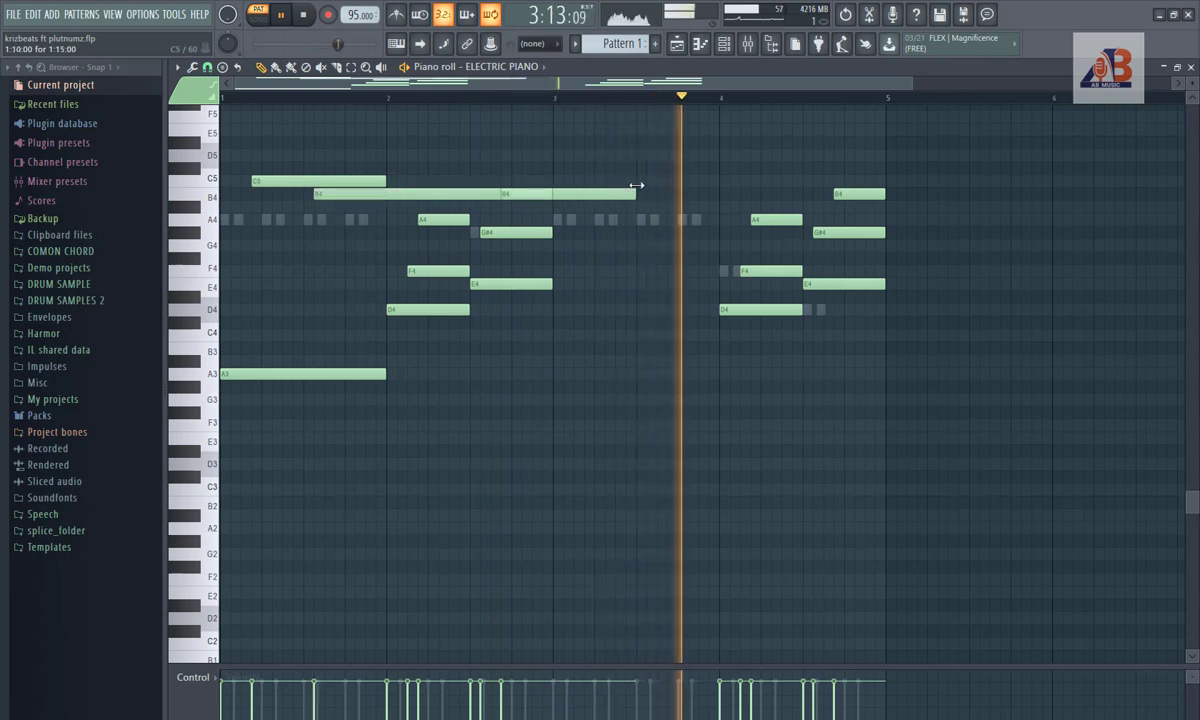
pyautogui.rightClick(590, 197)
# Step: Copy the bar 1 C5 and A3 notes to bar 3, and add an E4 from step 3 to the bar's end in both bars
pyautogui.moveTo(316, 182); pyautogui.dragTo(649, 184)
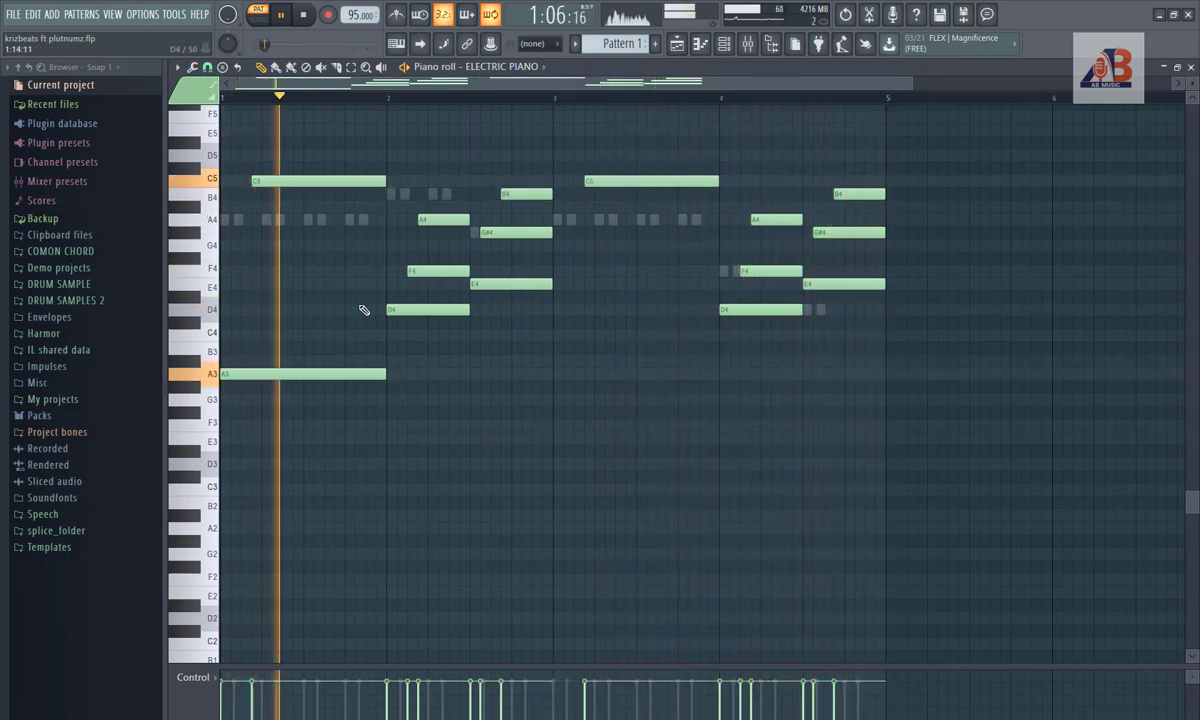
pyautogui.moveTo(289, 374); pyautogui.dragTo(622, 372)
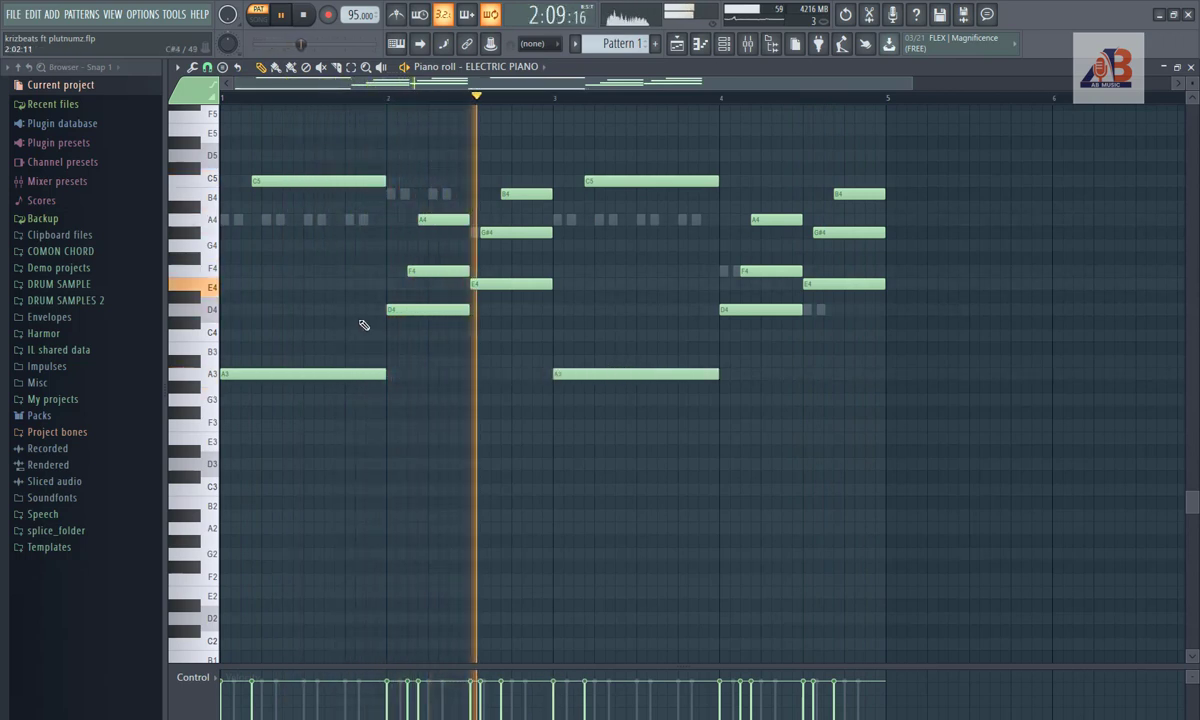
pyautogui.click(252, 285)
pyautogui.moveTo(390, 285); pyautogui.dragTo(383, 288)
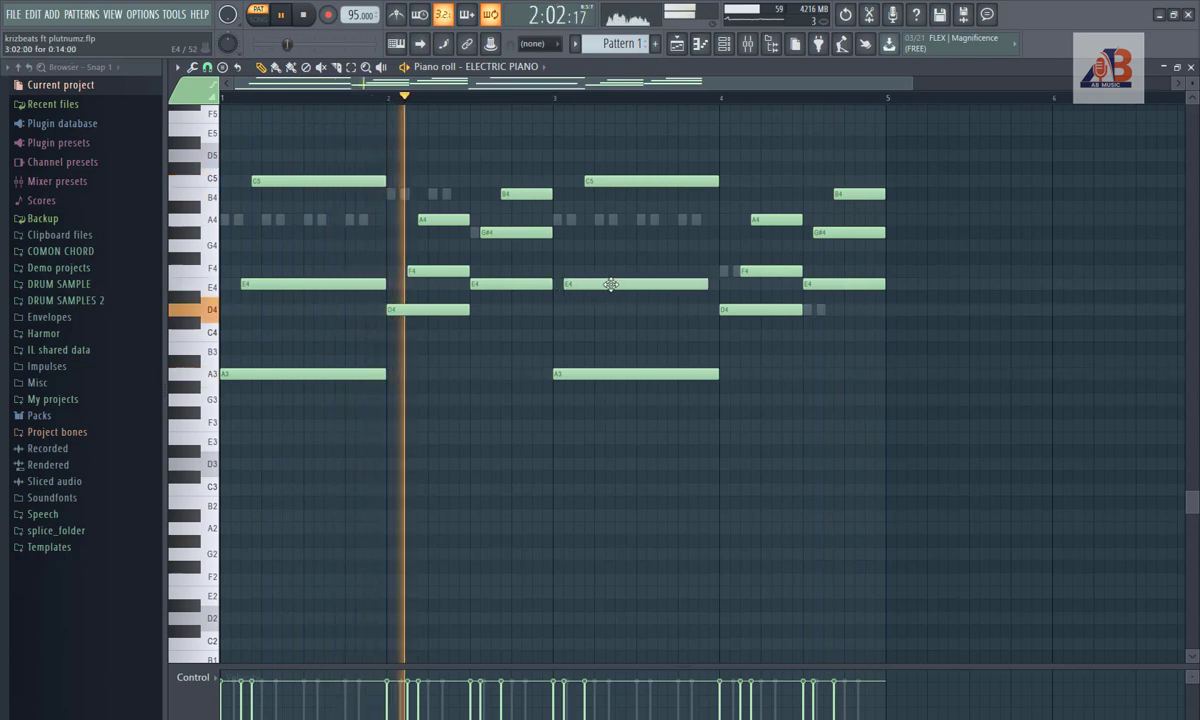
pyautogui.click(580, 285)
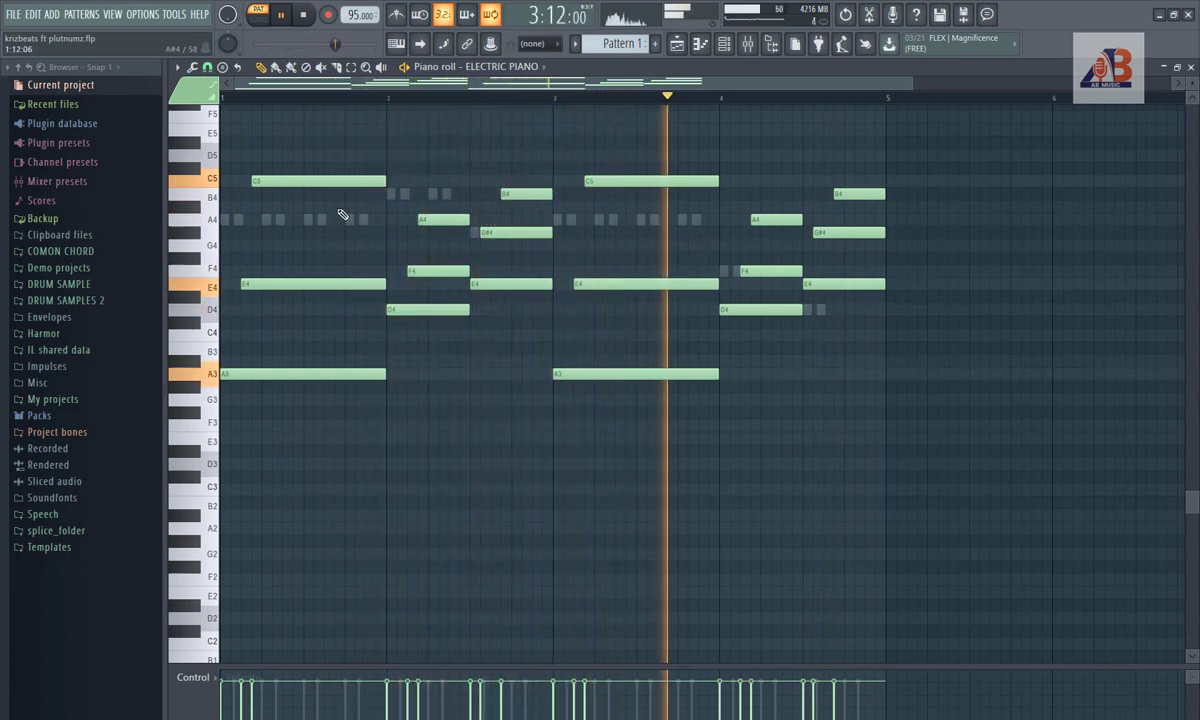
# Step: Shorten the A3, E4 and C5 notes in bars 1 and 3 so that they all end after step 12
pyautogui.moveTo(340, 148); pyautogui.dragTo(348, 423)
pyautogui.moveTo(663, 150); pyautogui.dragTo(697, 432)
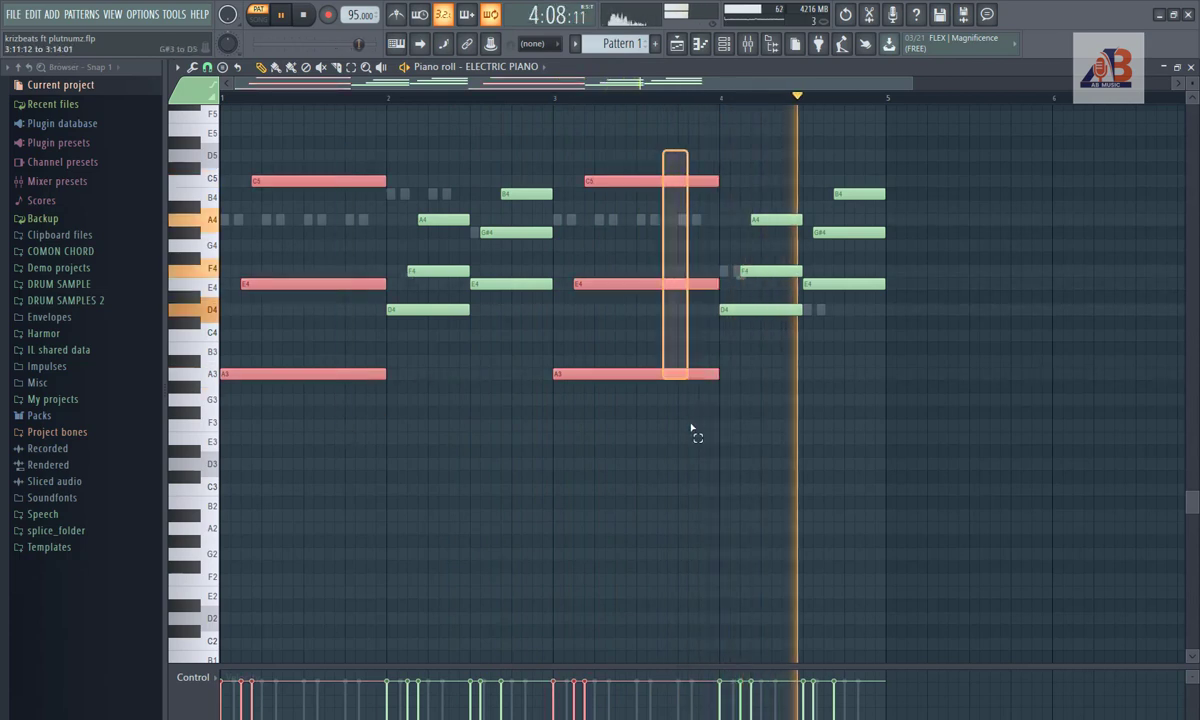
pyautogui.moveTo(719, 284); pyautogui.dragTo(679, 288)
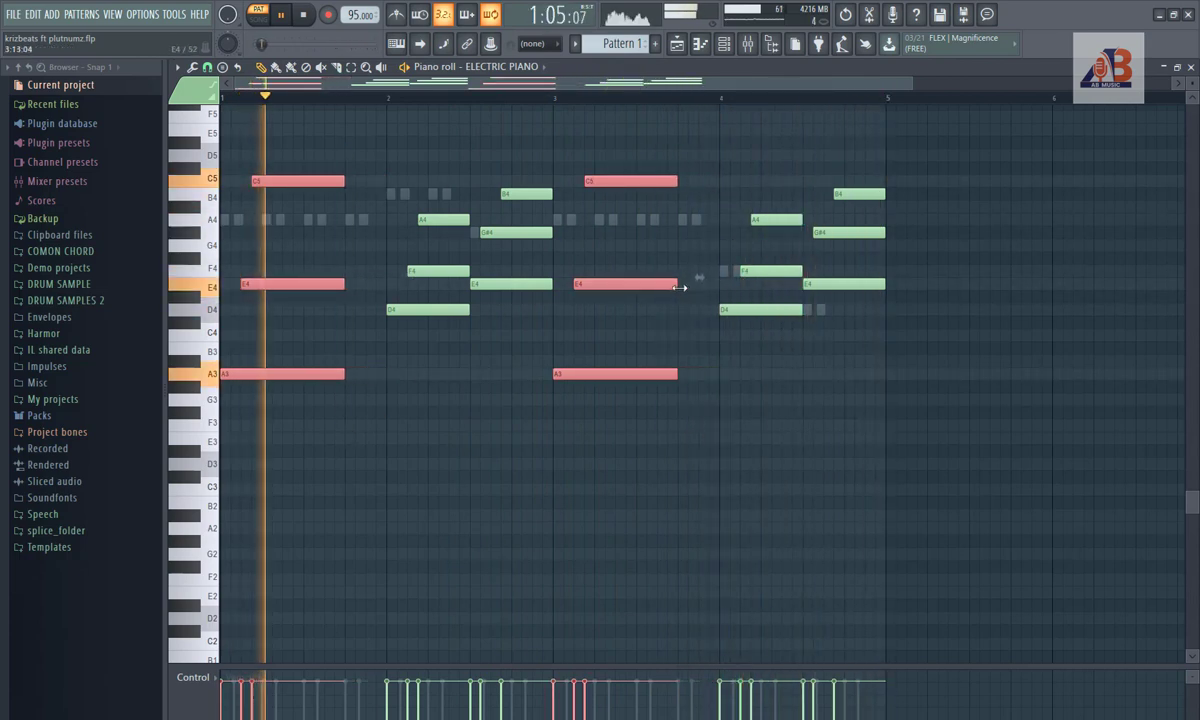
pyautogui.click(653, 334)
pyautogui.rightClick(664, 334)
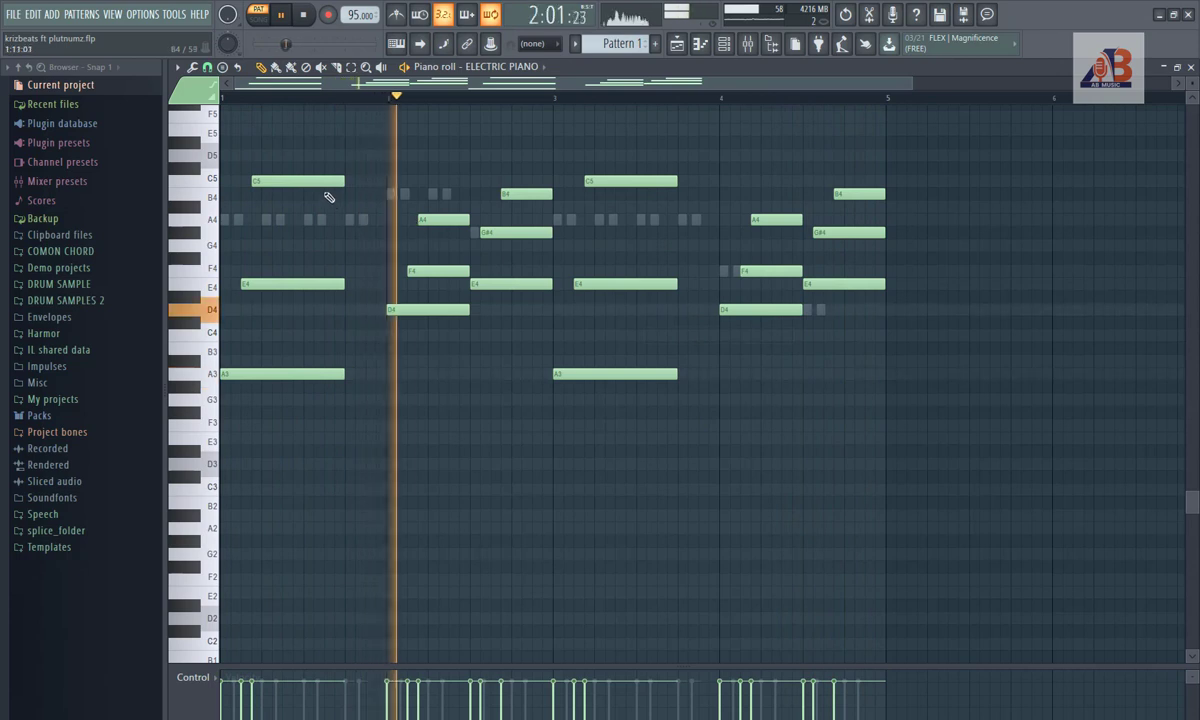
# Step: Add a descending run of one-step C5, B4, A4 and G4 notes on steps 13 to 16 of bar 1, and copy it to bar 3
pyautogui.click(352, 181)
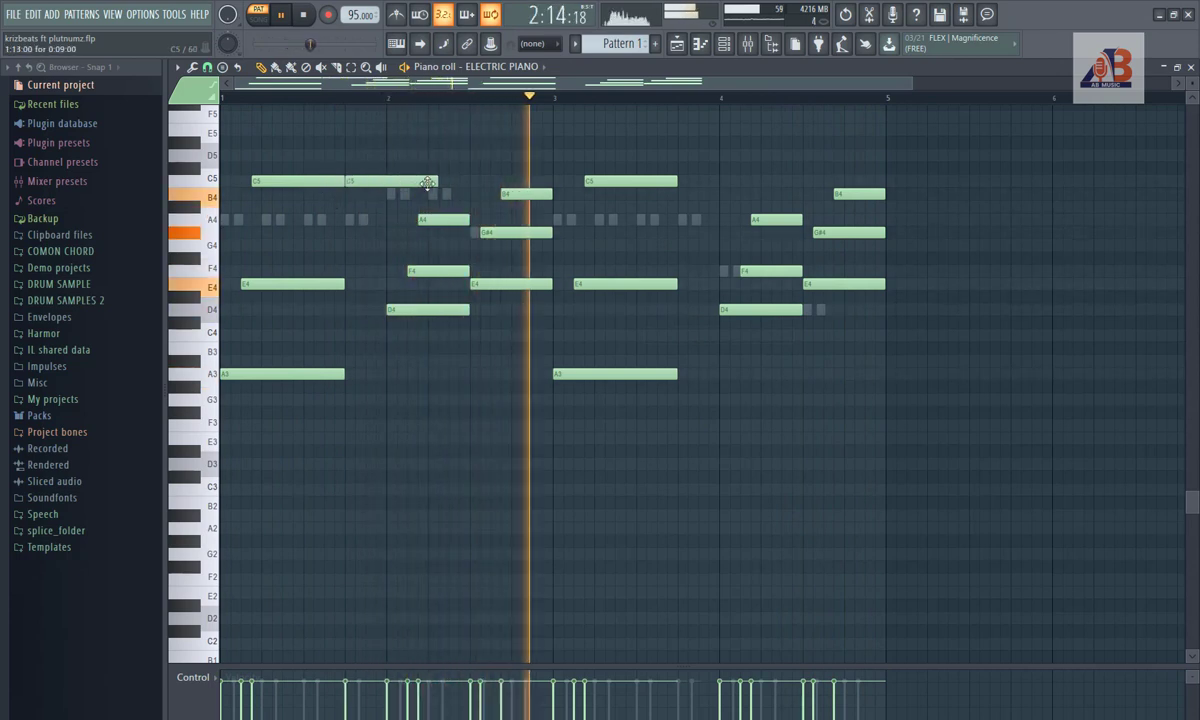
pyautogui.moveTo(437, 184); pyautogui.dragTo(385, 187)
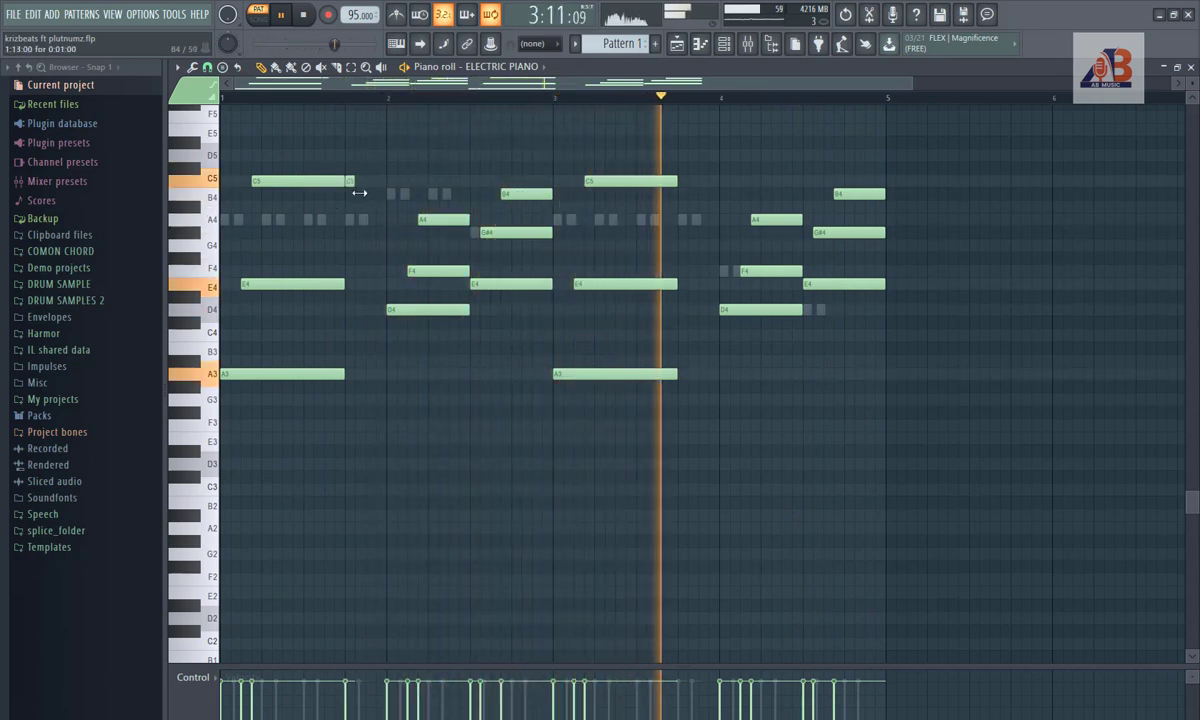
pyautogui.click(359, 193)
pyautogui.click(370, 219)
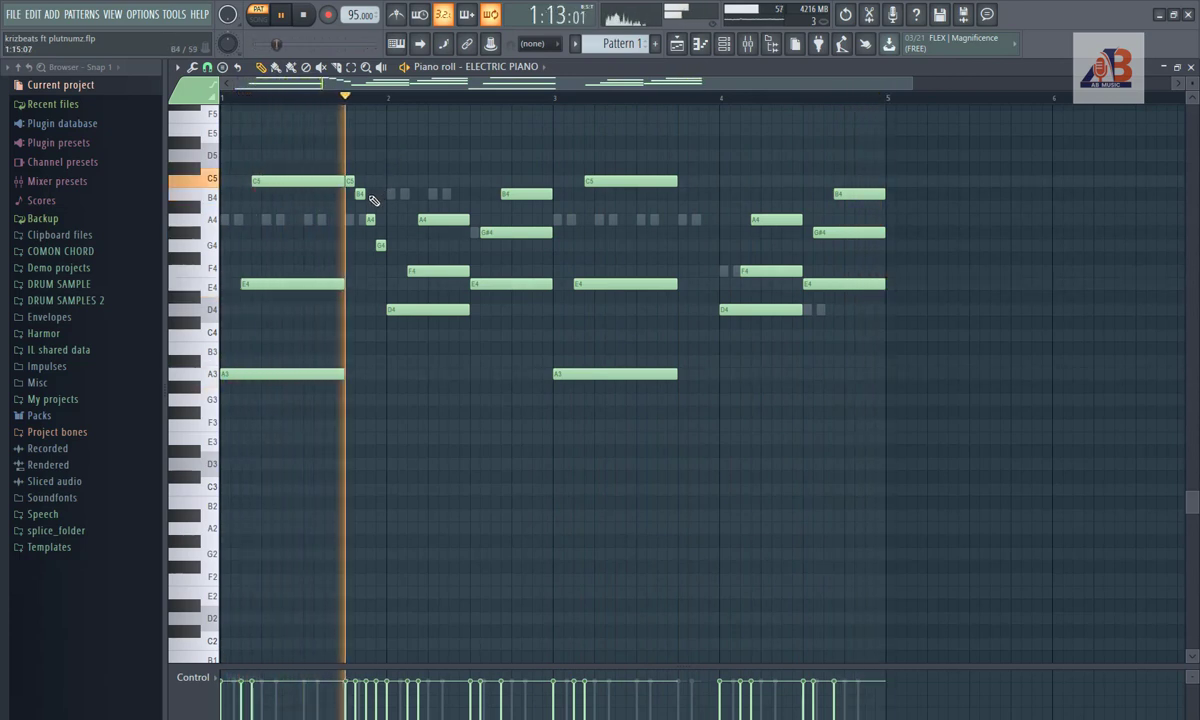
pyautogui.moveTo(397, 164); pyautogui.dragTo(683, 182)
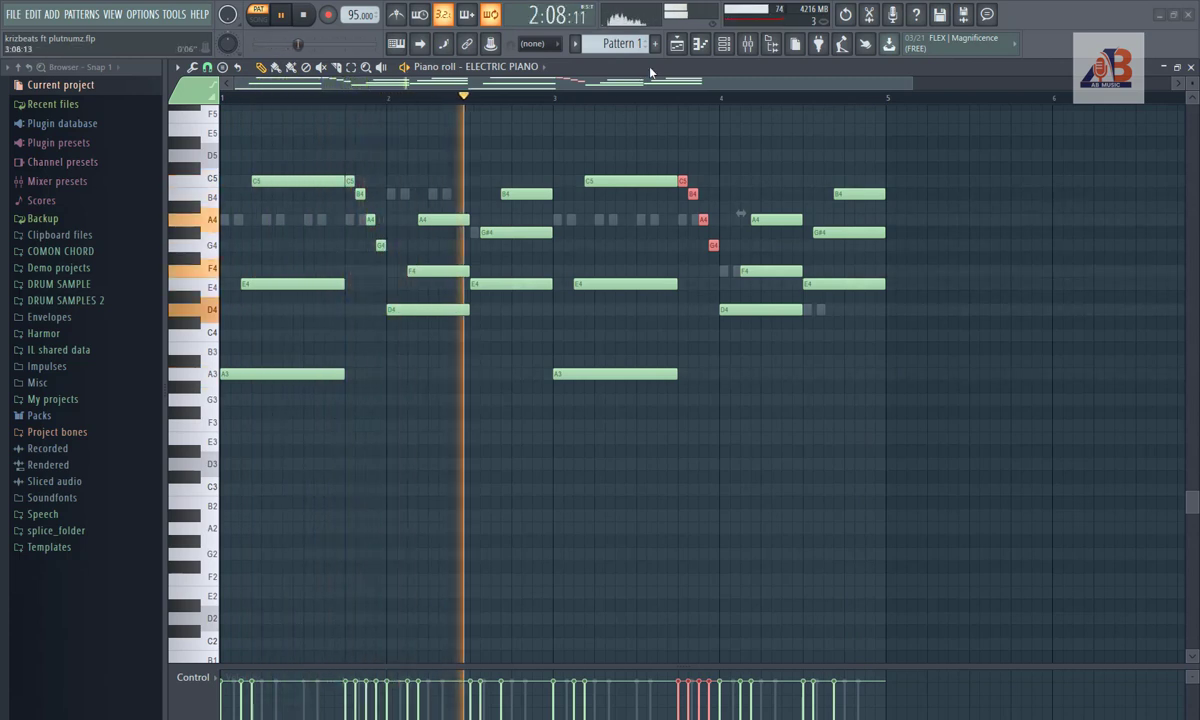
# Step: Switch playback to song mode and place a two-bar Pattern 2 clip at bar 1 of Track 2 in the Playlist
pyautogui.press('F6')
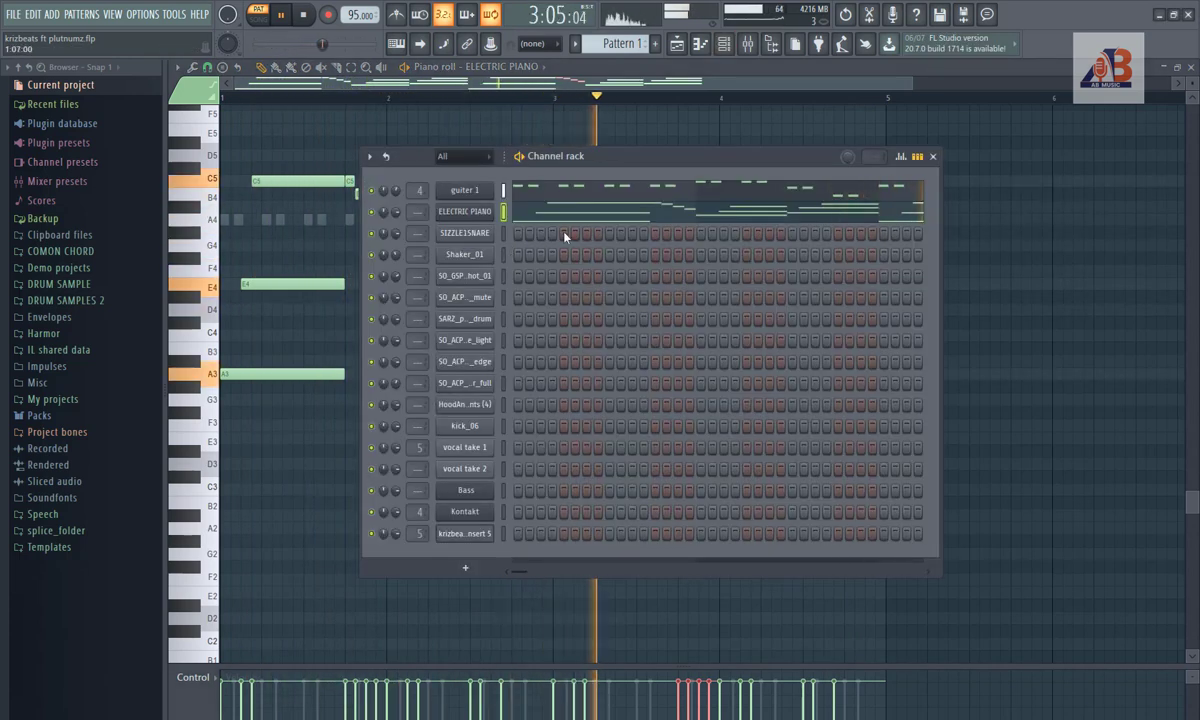
pyautogui.click(677, 45)
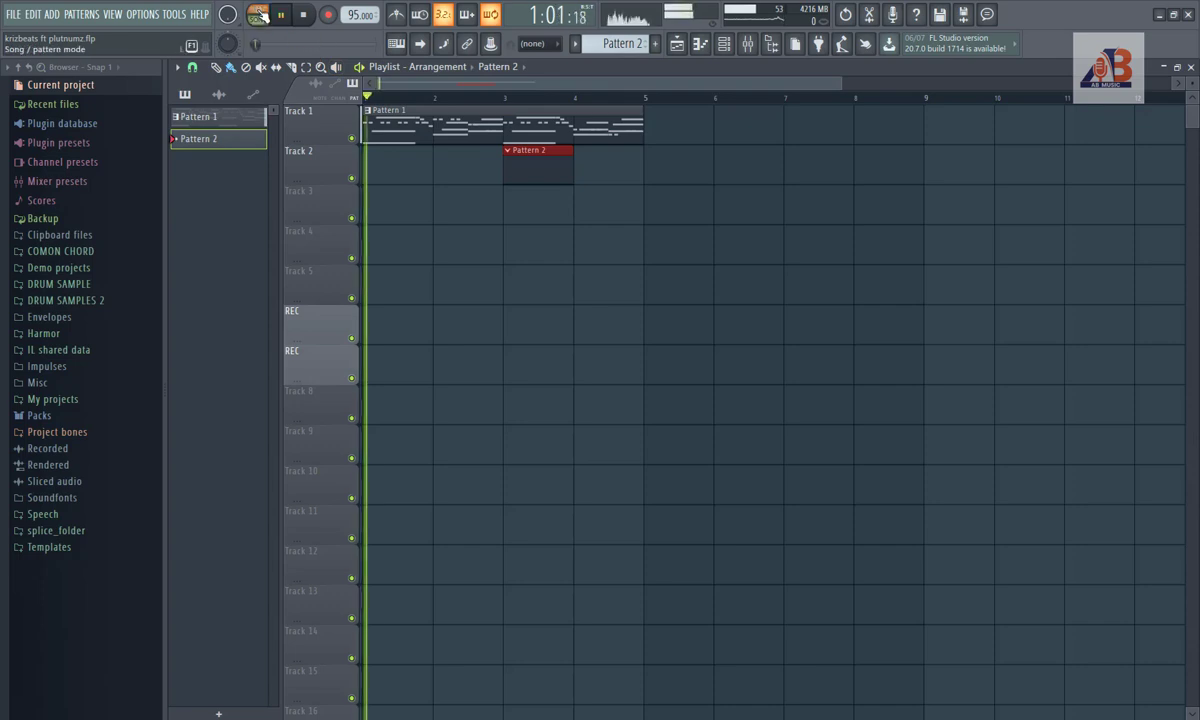
pyautogui.moveTo(583, 170); pyautogui.dragTo(416, 160)
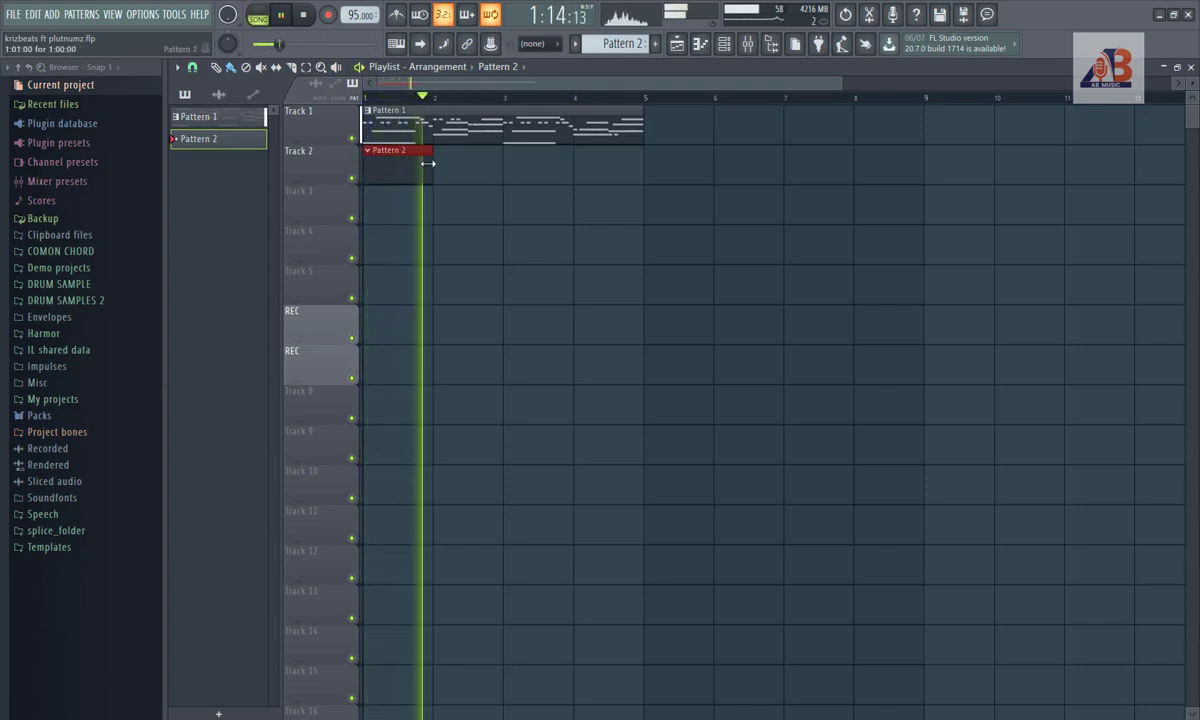
pyautogui.click(478, 216)
pyautogui.rightClick(478, 218)
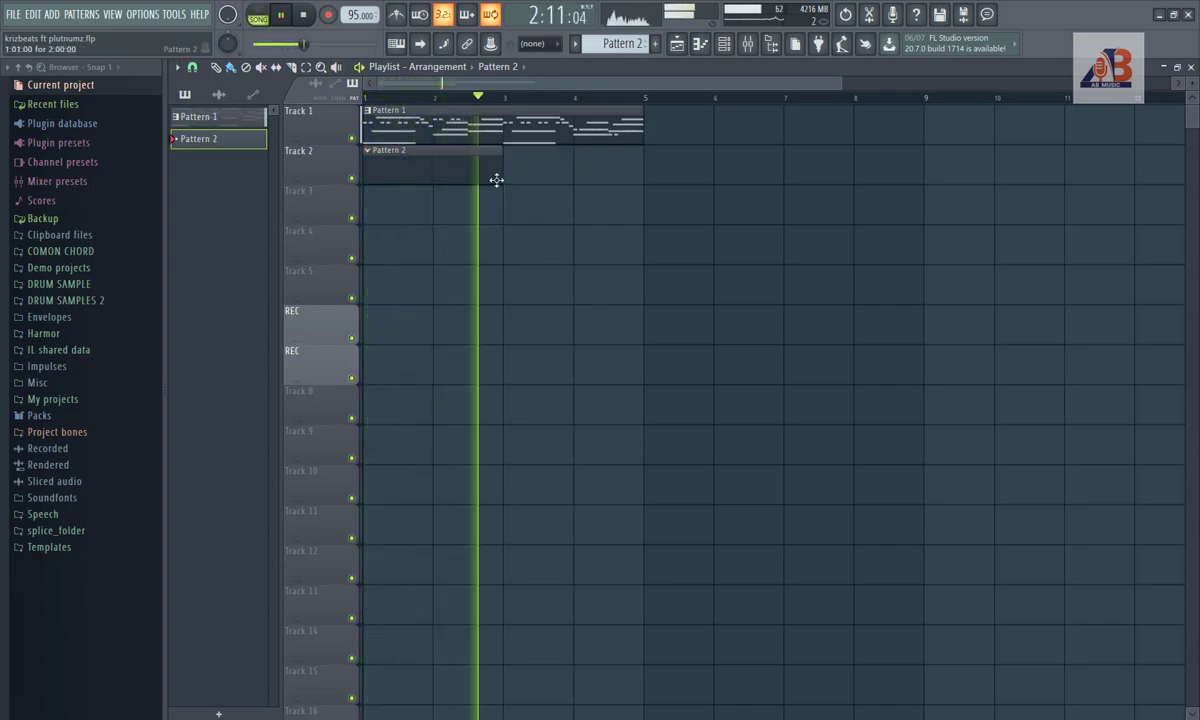
pyautogui.click(531, 169)
# Step: Program SIZZLE1SNARE hits on steps 1, 4, 17 and 20 of Pattern 2, and save the project
pyautogui.doubleClick(454, 175)
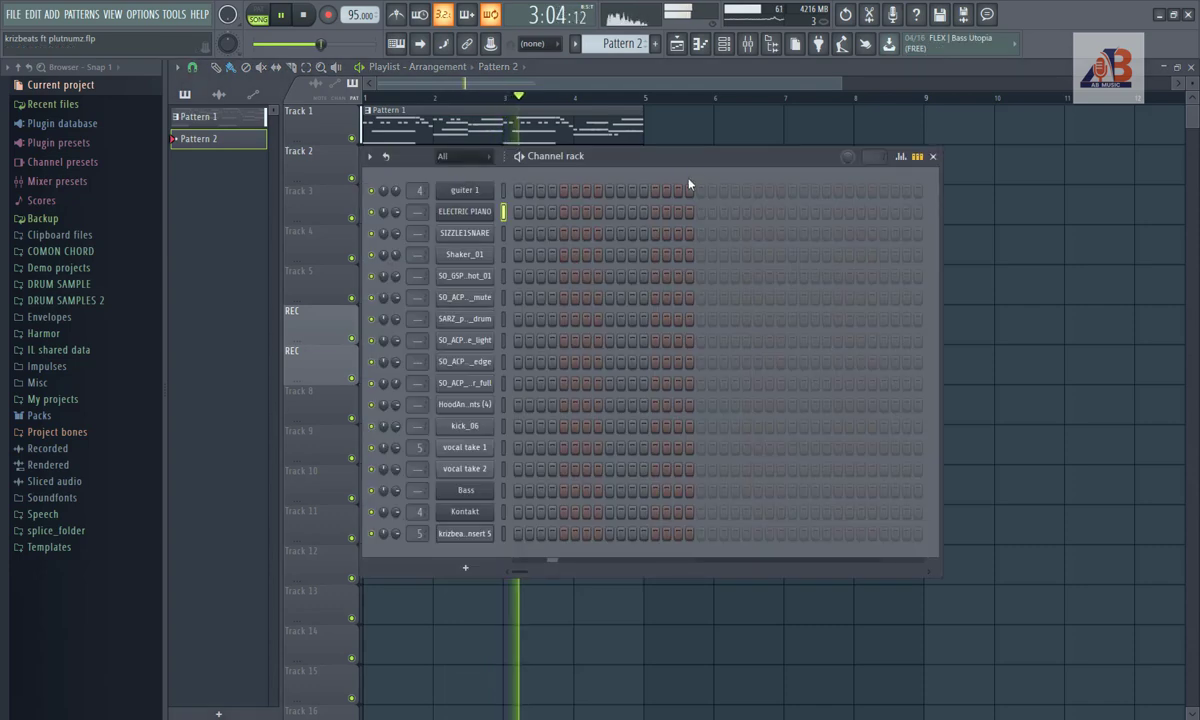
pyautogui.click(517, 234)
pyautogui.click(701, 234)
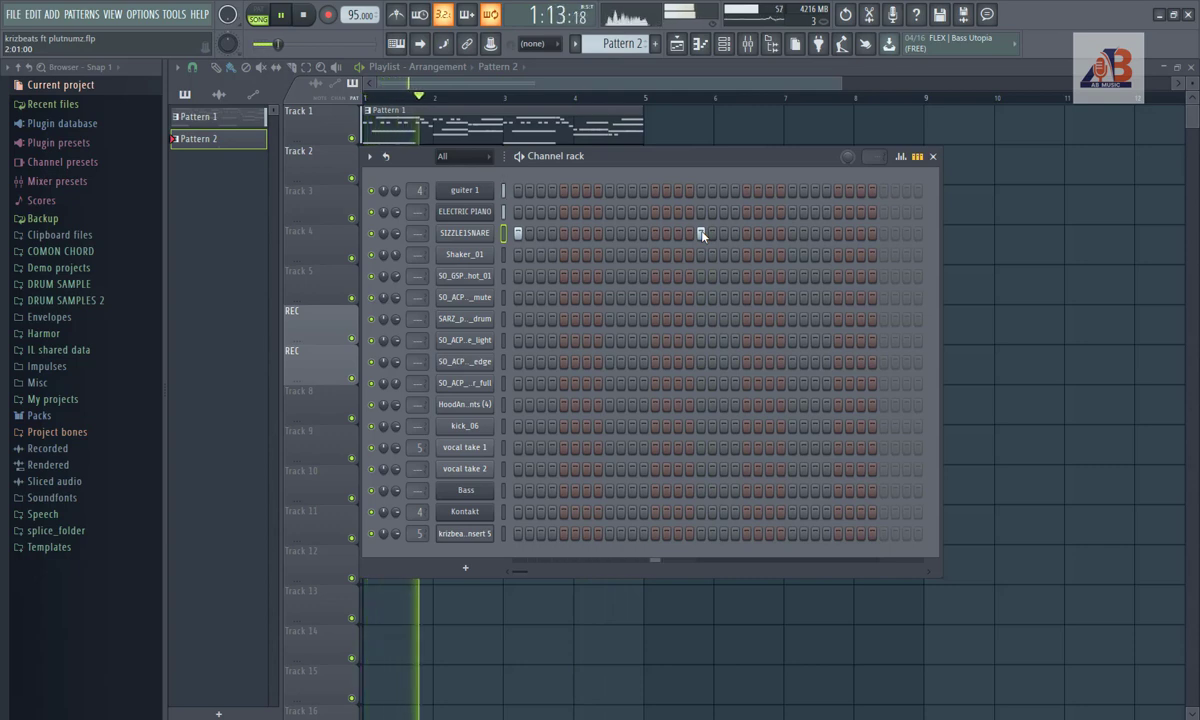
pyautogui.click(553, 235)
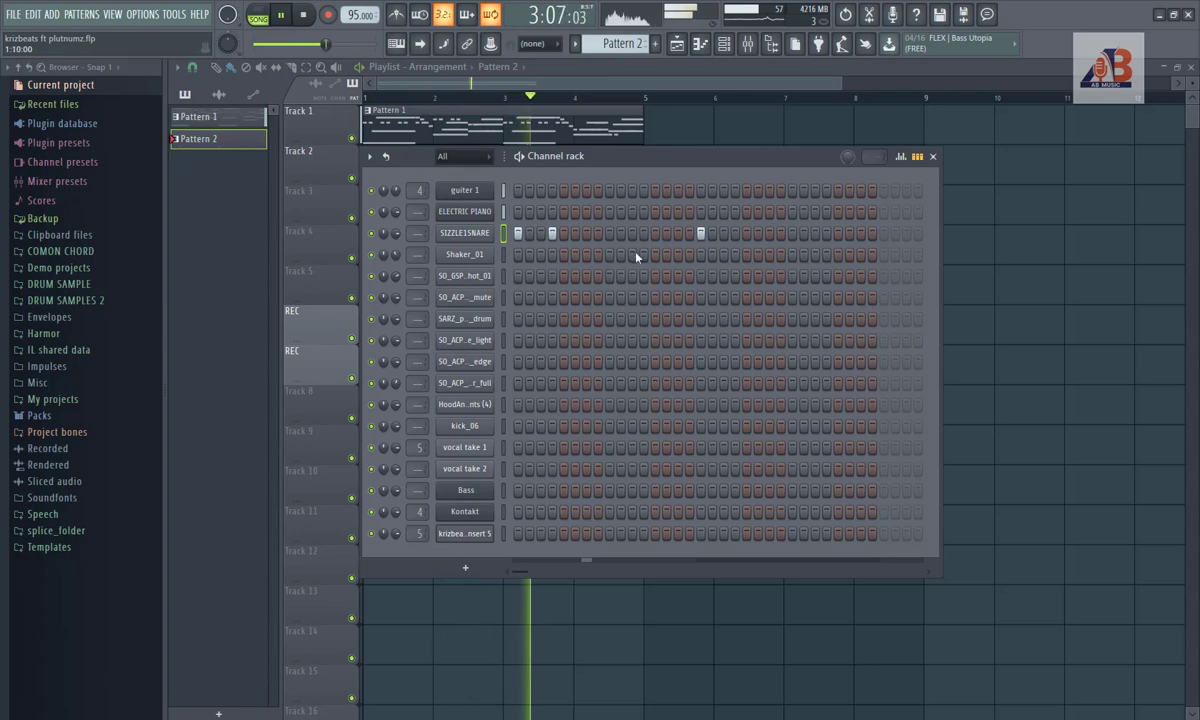
pyautogui.click(735, 234)
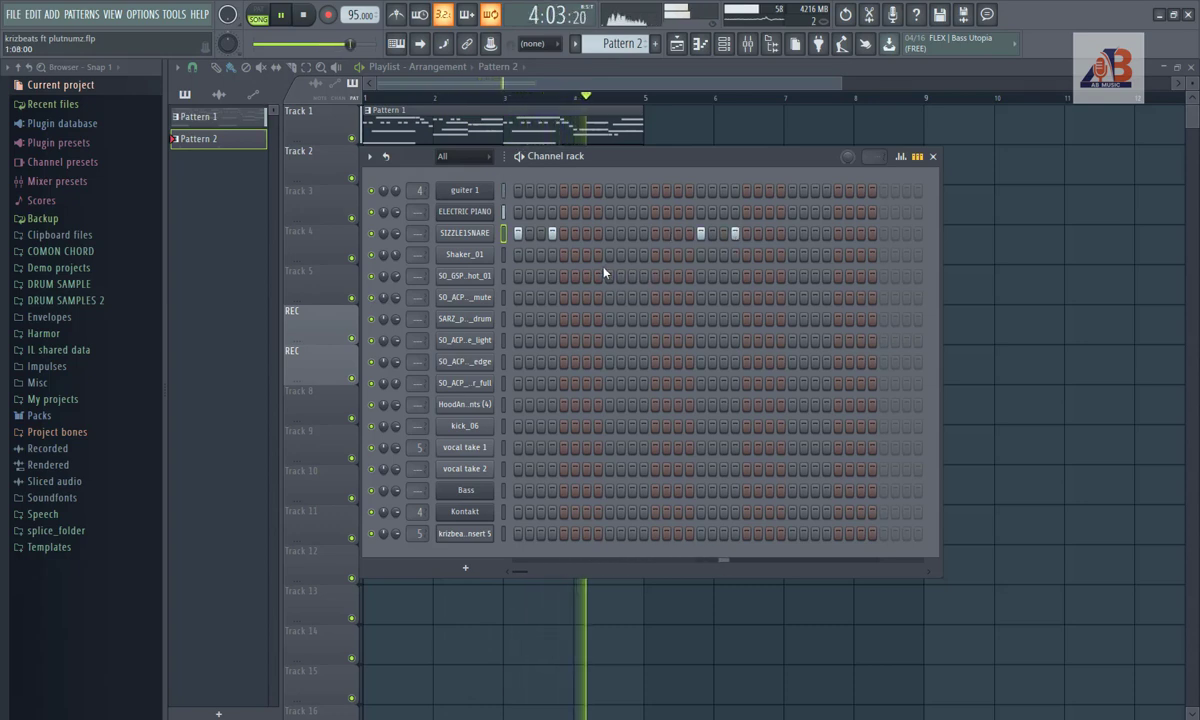
pyautogui.hotkey('ctrl', 's')
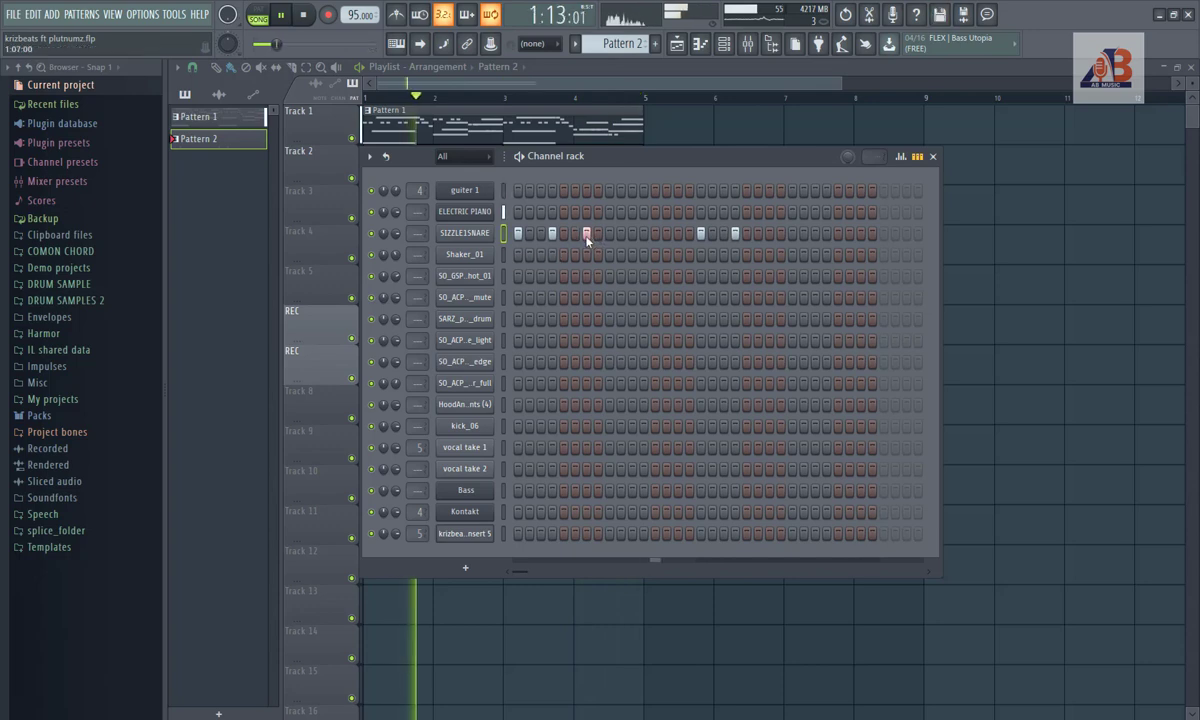
# Step: Complete the SIZZLE1SNARE rhythm with hits on steps 7, 9, 12 and 15, repeated on steps 23, 25, 28 and 31
pyautogui.click(770, 234)
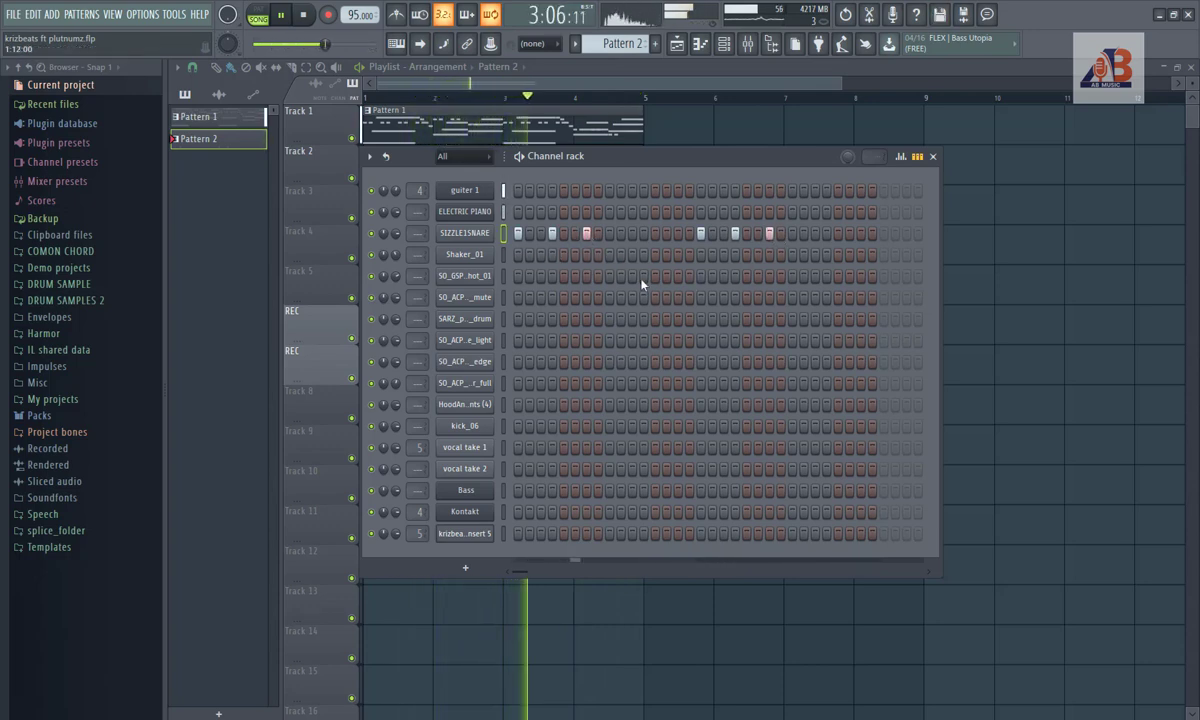
pyautogui.click(609, 234)
pyautogui.click(792, 234)
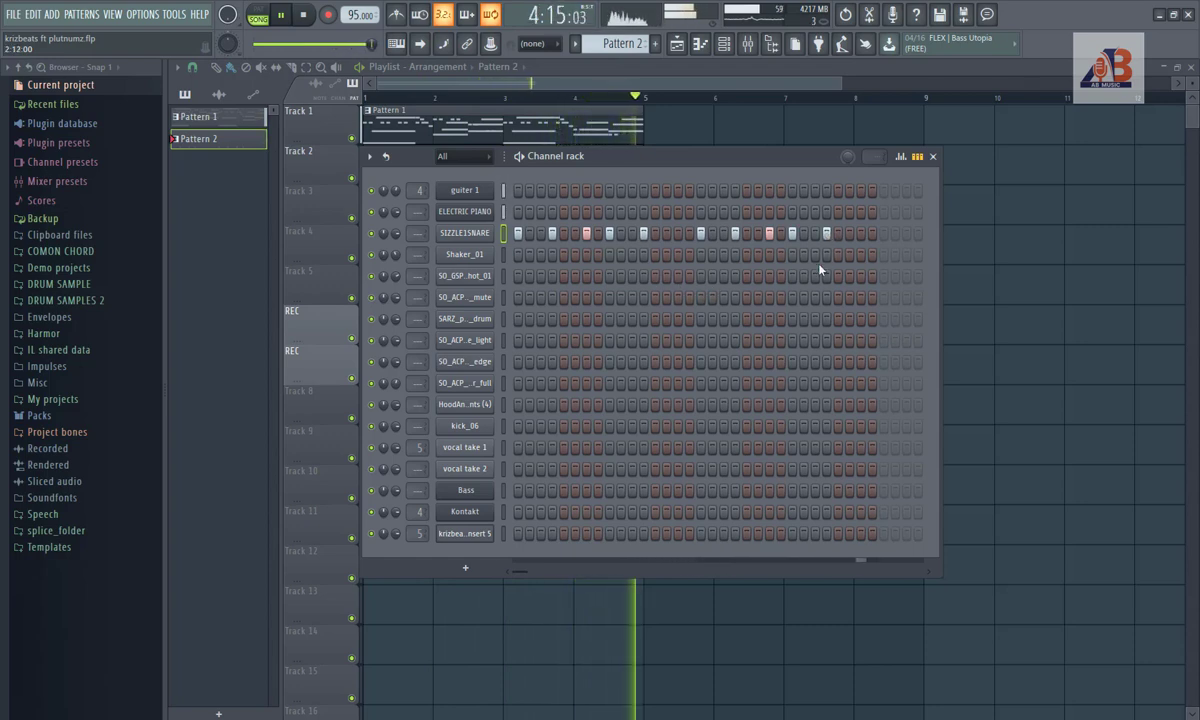
pyautogui.click(678, 233)
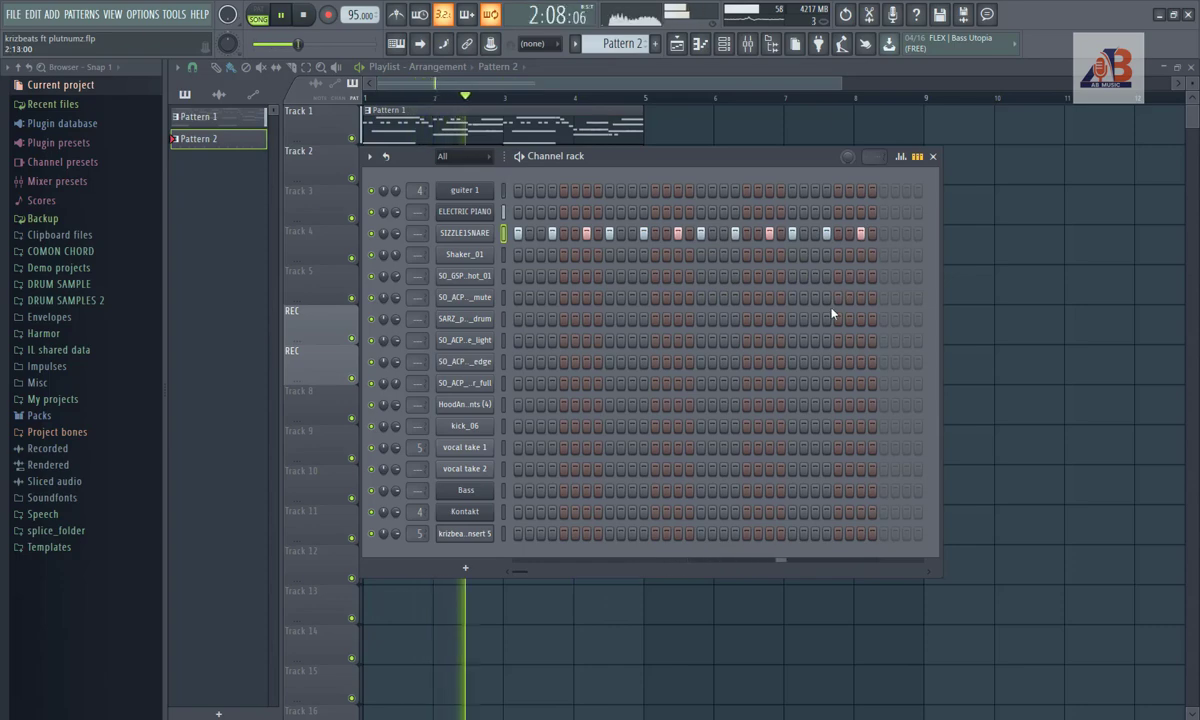
# Step: In the Shaker_01 piano roll, enter a two-step C5 at step 1, a one-step B4 at step 3 and a one-step C5 at step 4
pyautogui.rightClick(464, 254)
pyautogui.click(470, 244)
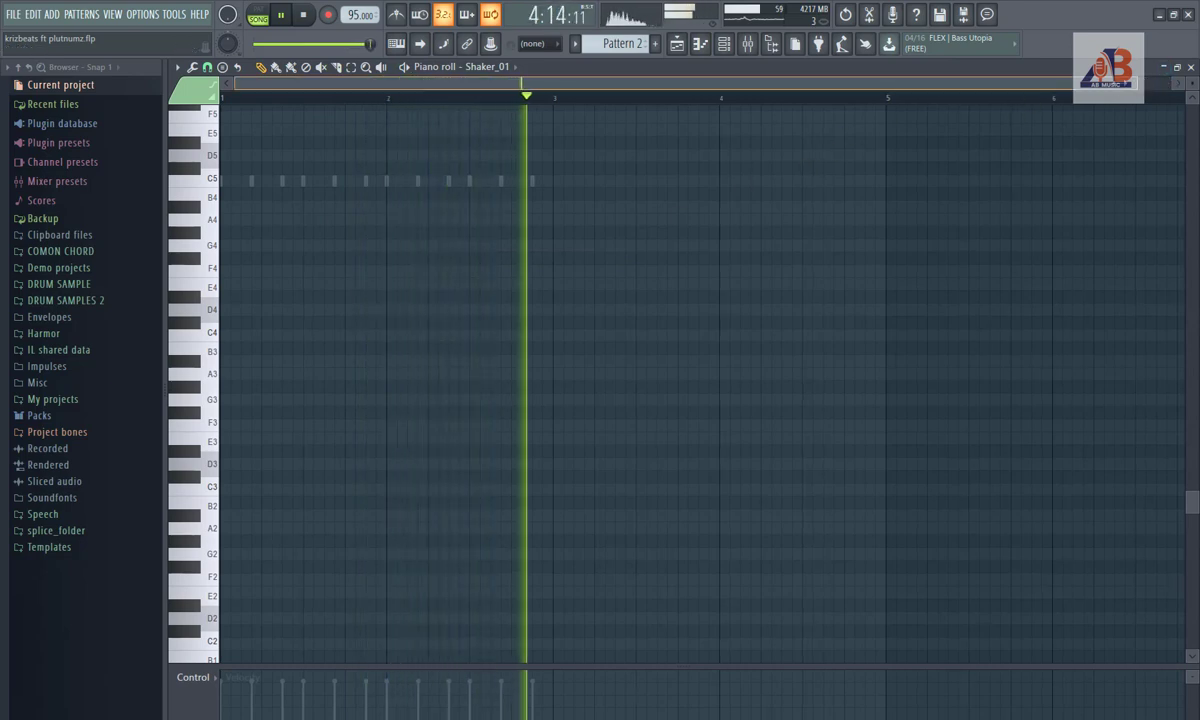
pyautogui.moveTo(1143, 86); pyautogui.dragTo(690, 102)
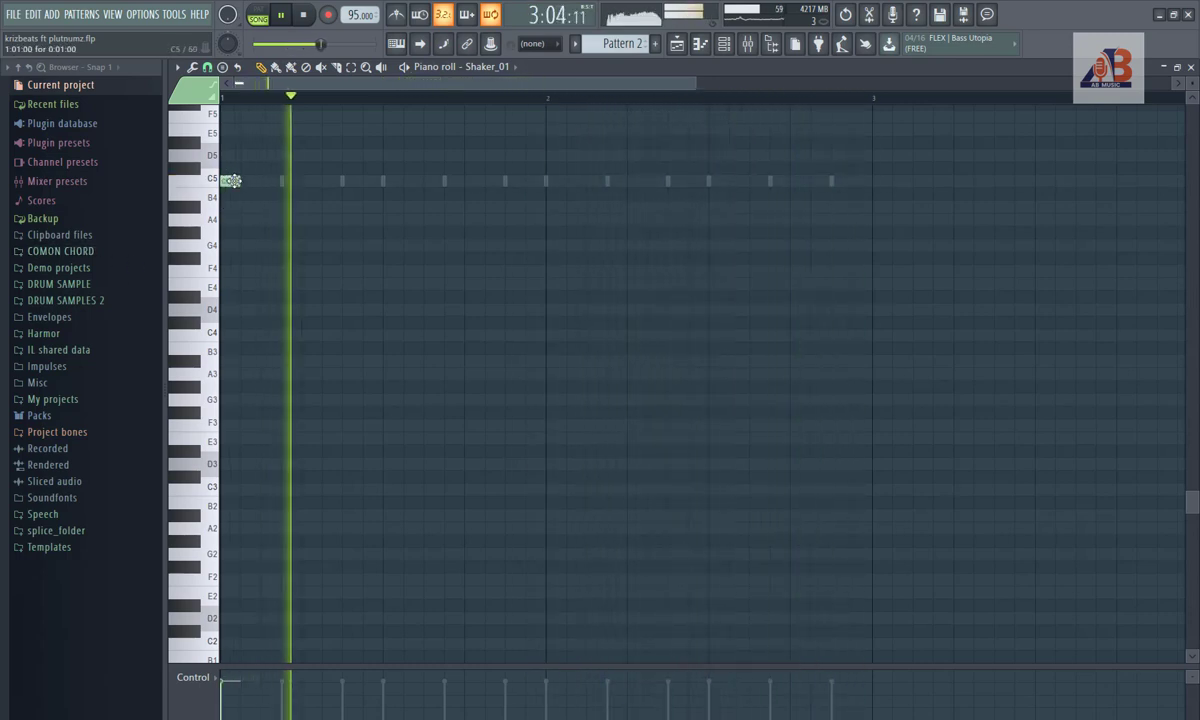
pyautogui.moveTo(236, 183); pyautogui.dragTo(260, 193)
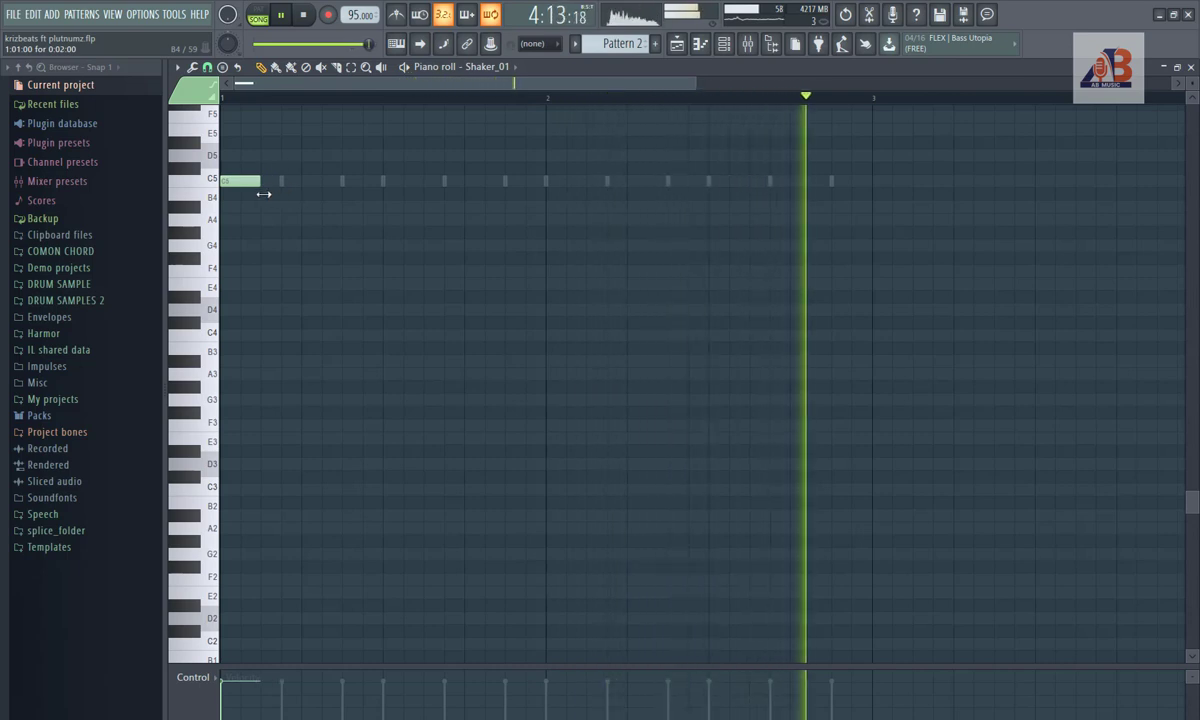
pyautogui.click(266, 196)
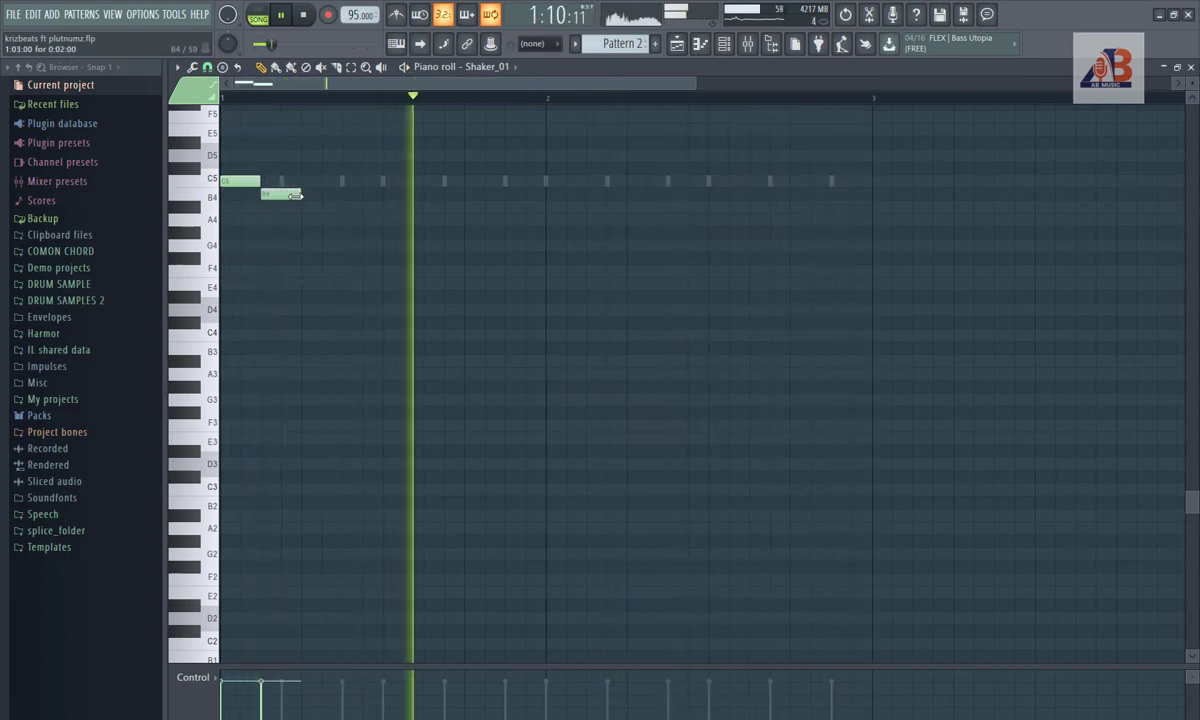
pyautogui.moveTo(299, 194); pyautogui.dragTo(283, 190)
pyautogui.click(289, 182)
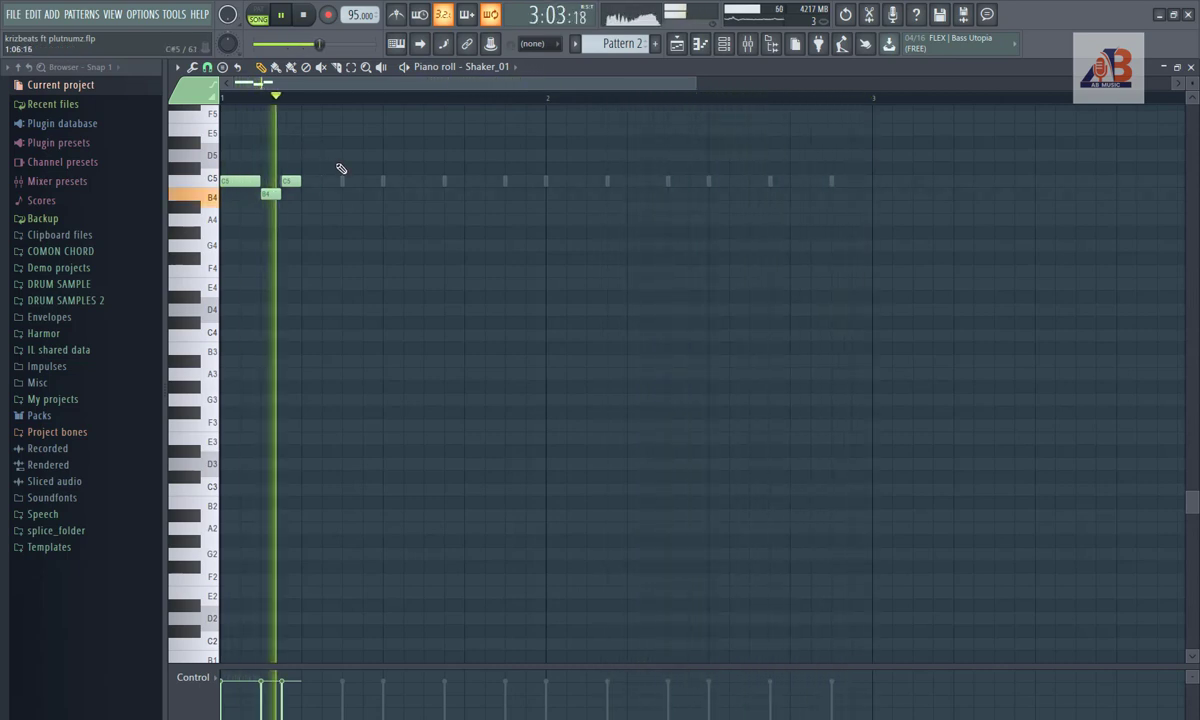
# Step: Duplicate the three-note shaker figure repeatedly until it fills bars 1 and 2
pyautogui.hotkey('ctrl', 'a')
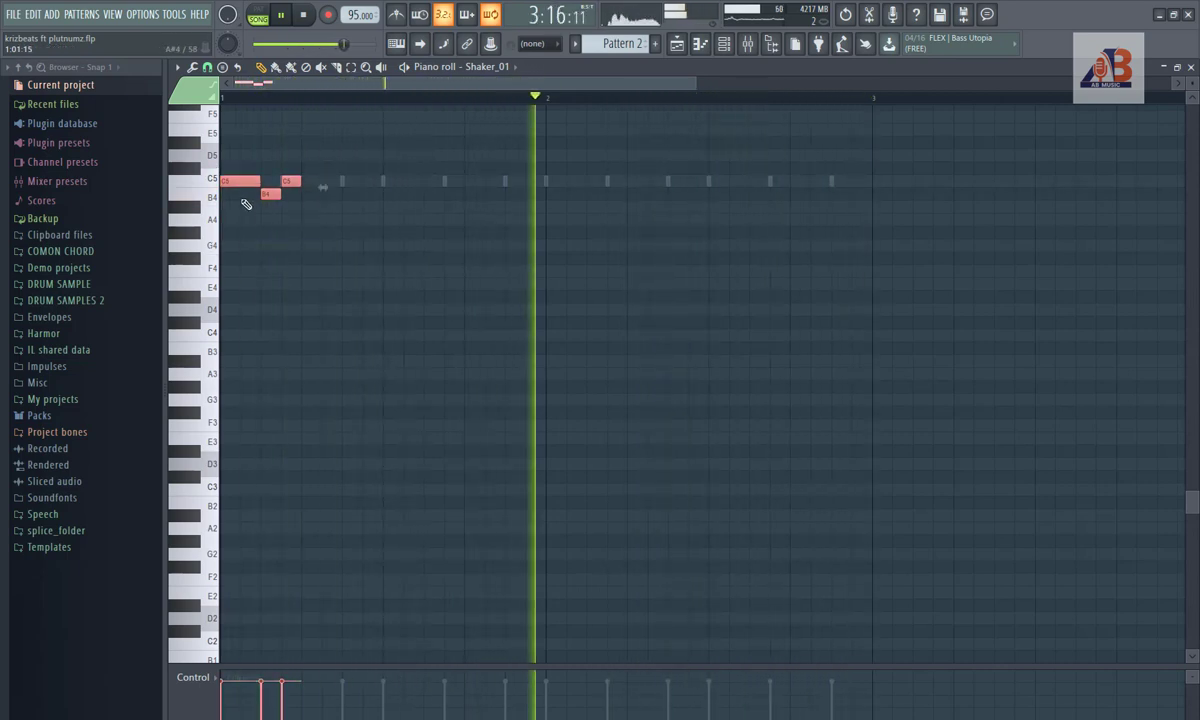
pyautogui.hotkey('ctrl', 'b')
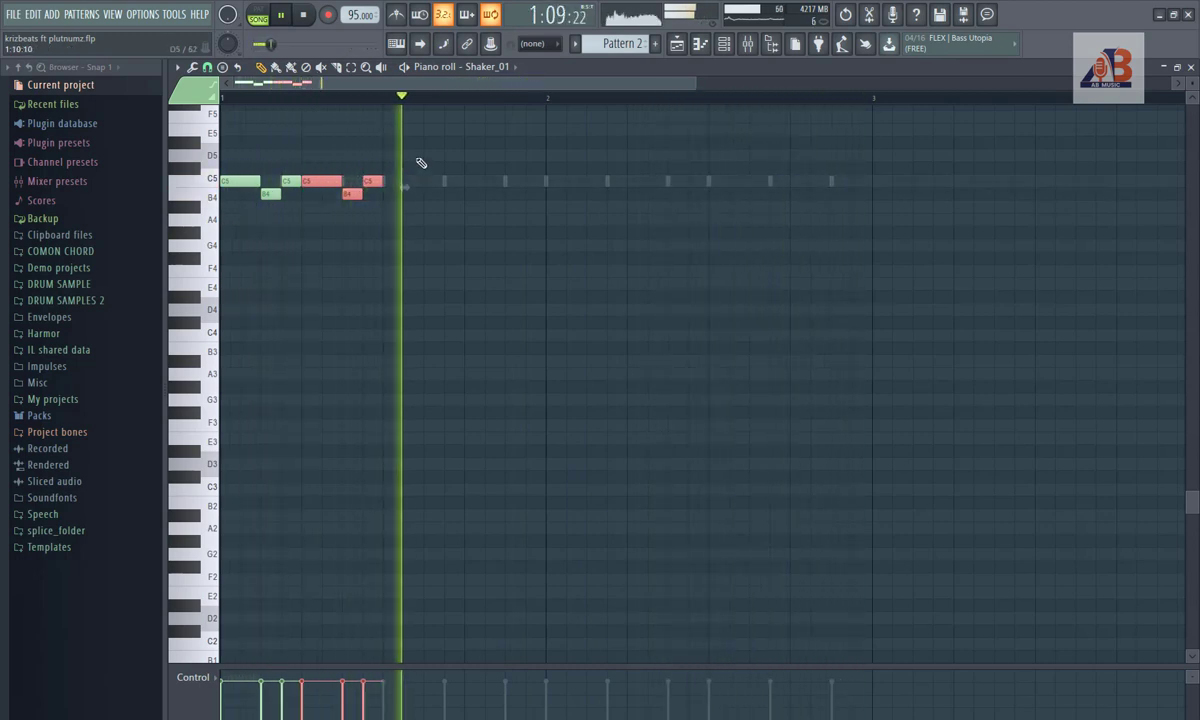
pyautogui.moveTo(415, 149); pyautogui.dragTo(234, 253)
pyautogui.moveTo(268, 192); pyautogui.dragTo(433, 190)
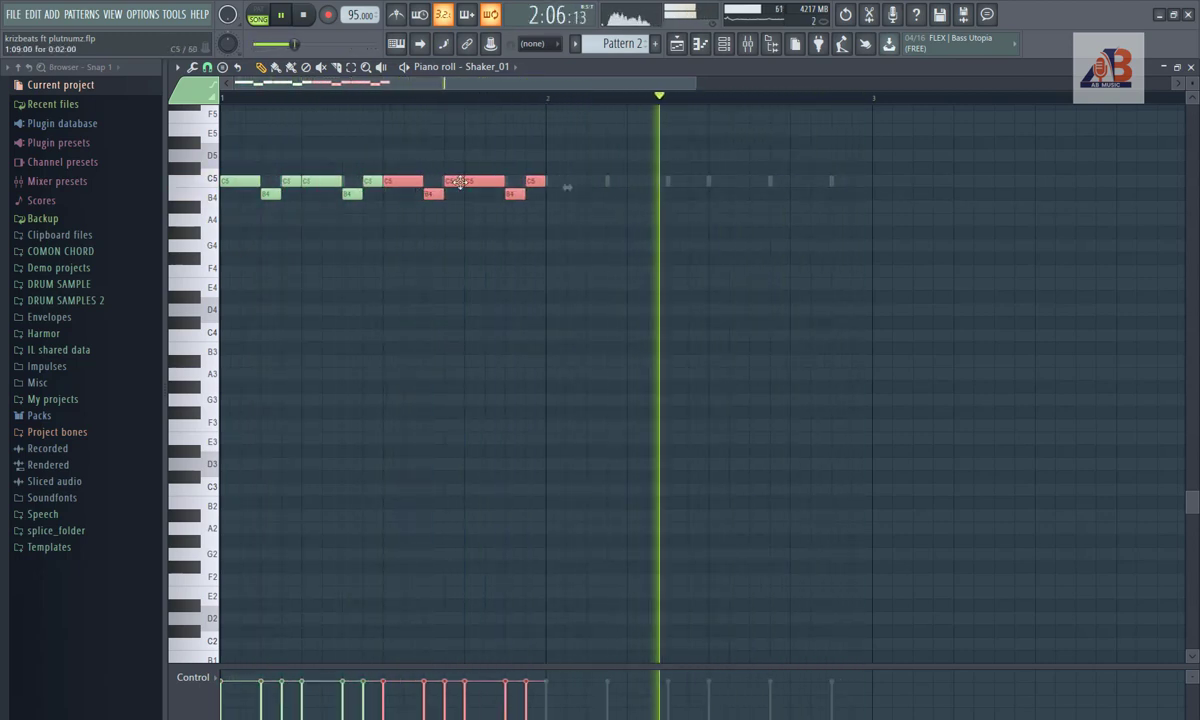
pyautogui.moveTo(577, 149); pyautogui.dragTo(221, 279)
pyautogui.moveTo(249, 183); pyautogui.dragTo(561, 218)
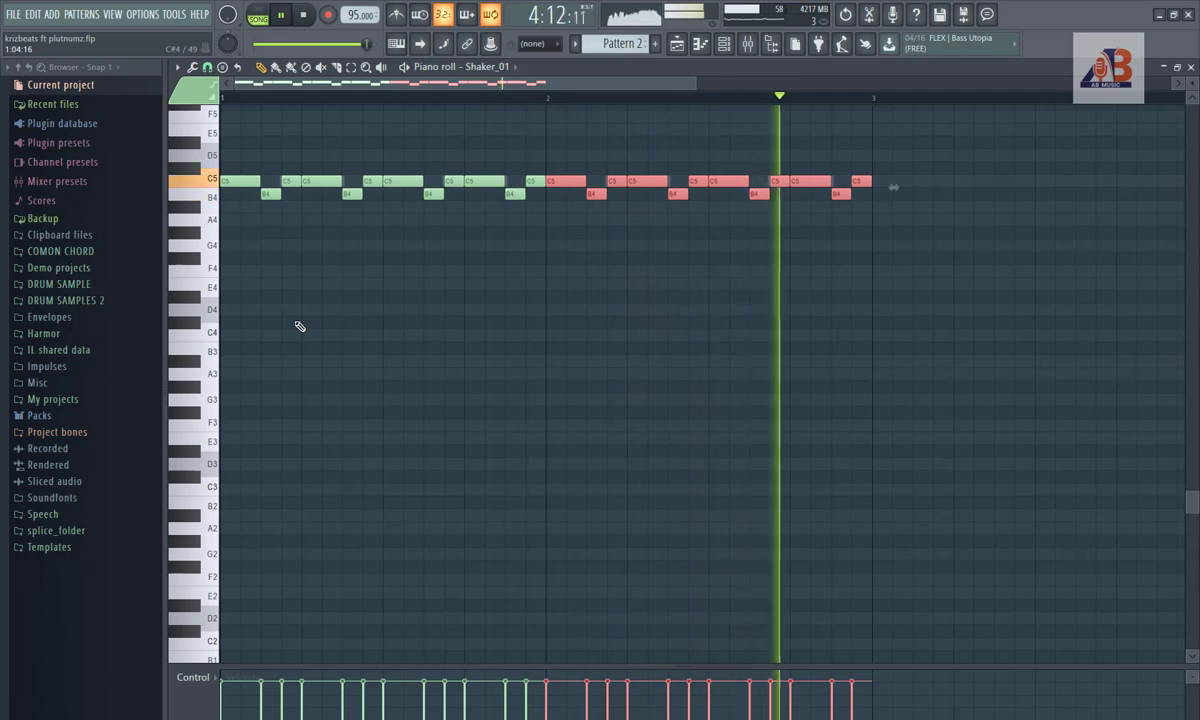
# Step: Randomize the velocity levels of the Shaker_01 notes without generating a new note pattern
pyautogui.click(346, 311)
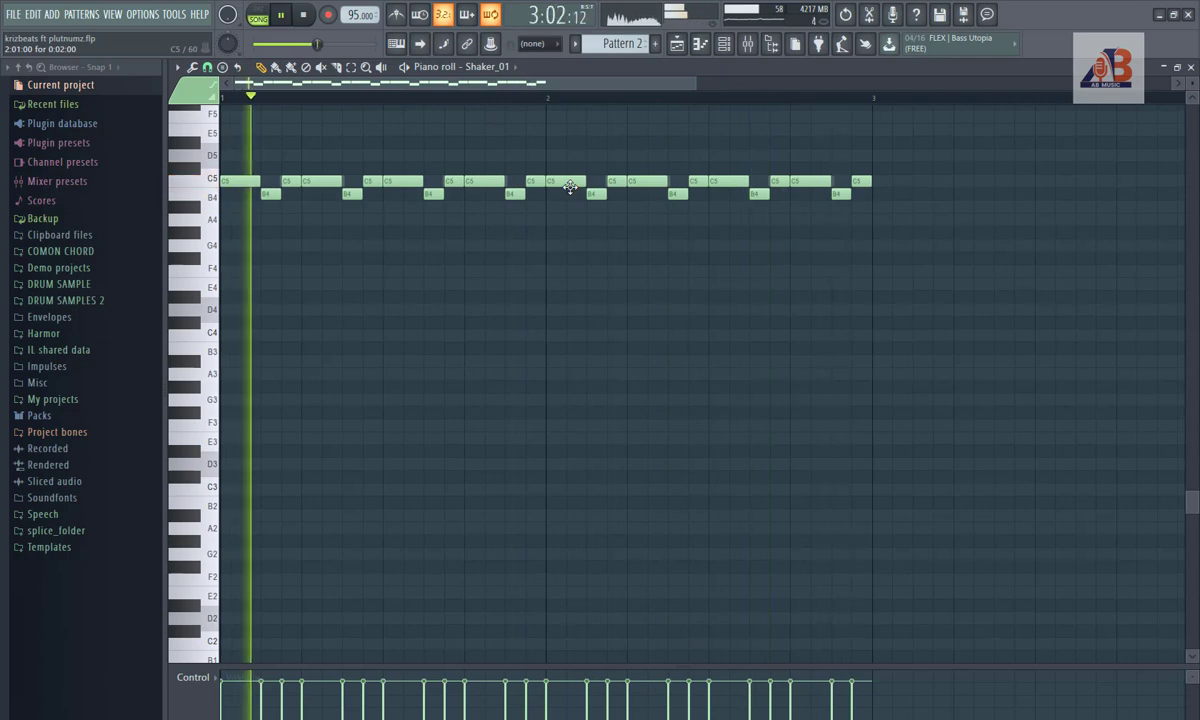
pyautogui.hotkey('alt', 'r')
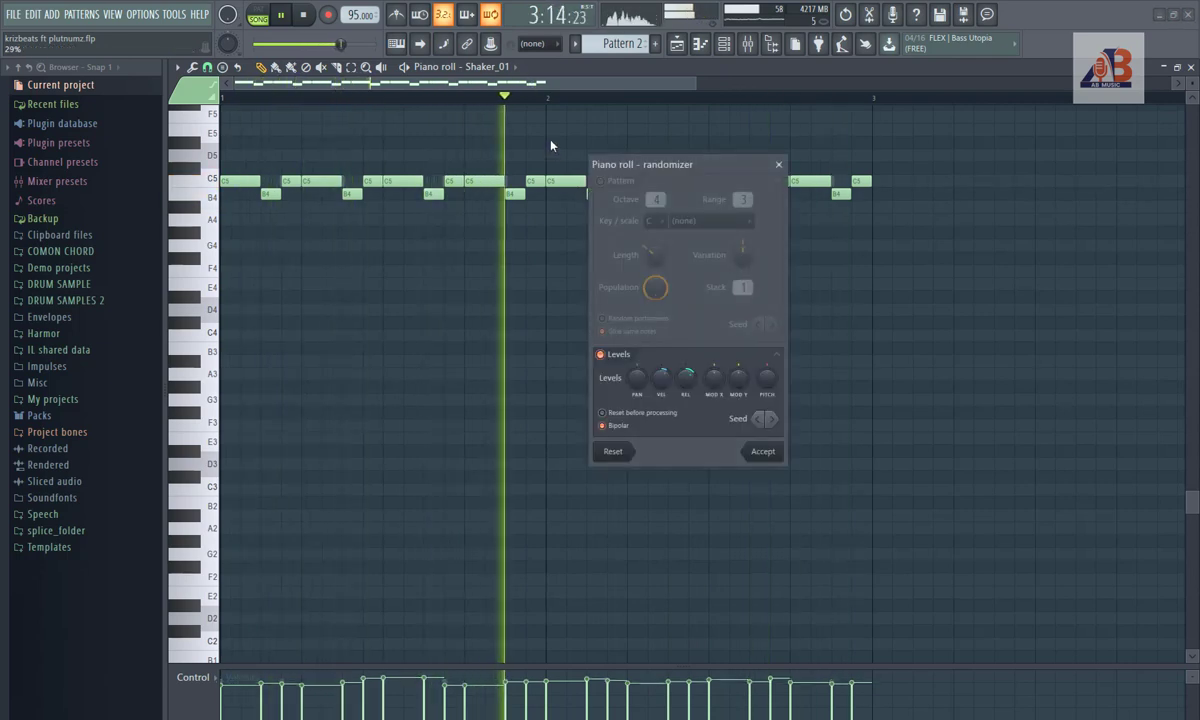
pyautogui.click(762, 452)
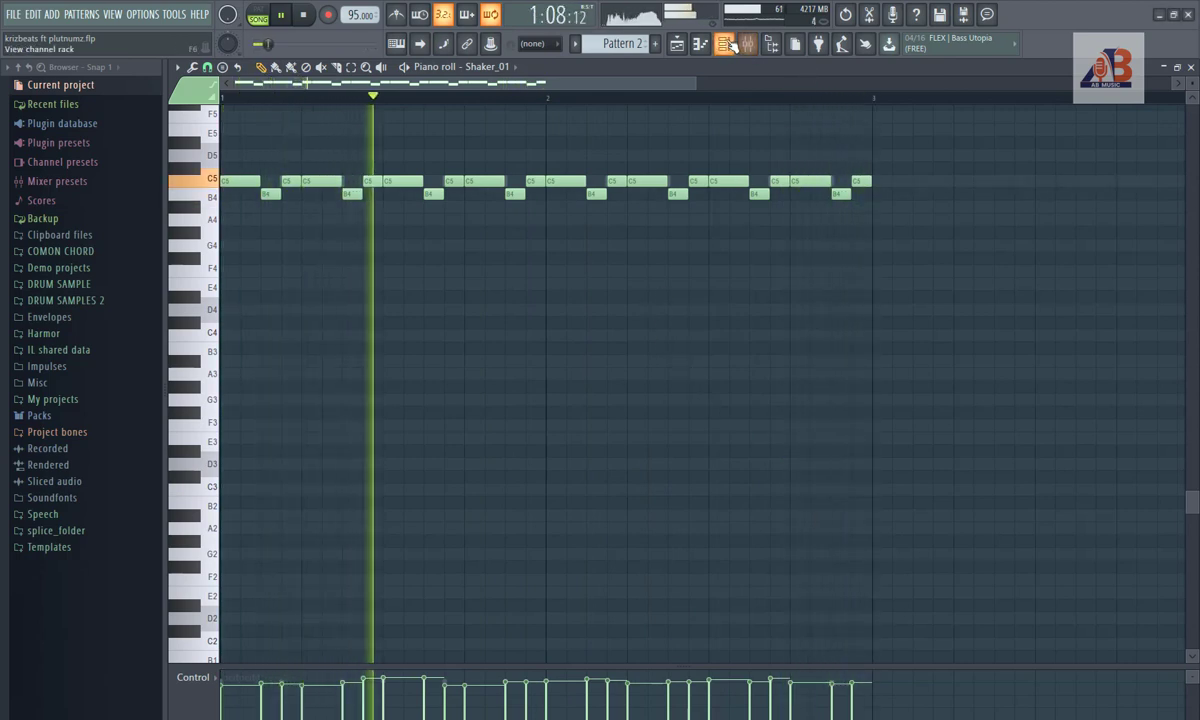
# Step: Copy the Shaker_01 notes into the SO_GSP_stone_perc_flam_one_shot_01 channel
pyautogui.press('F6')
pyautogui.rightClick(481, 262)
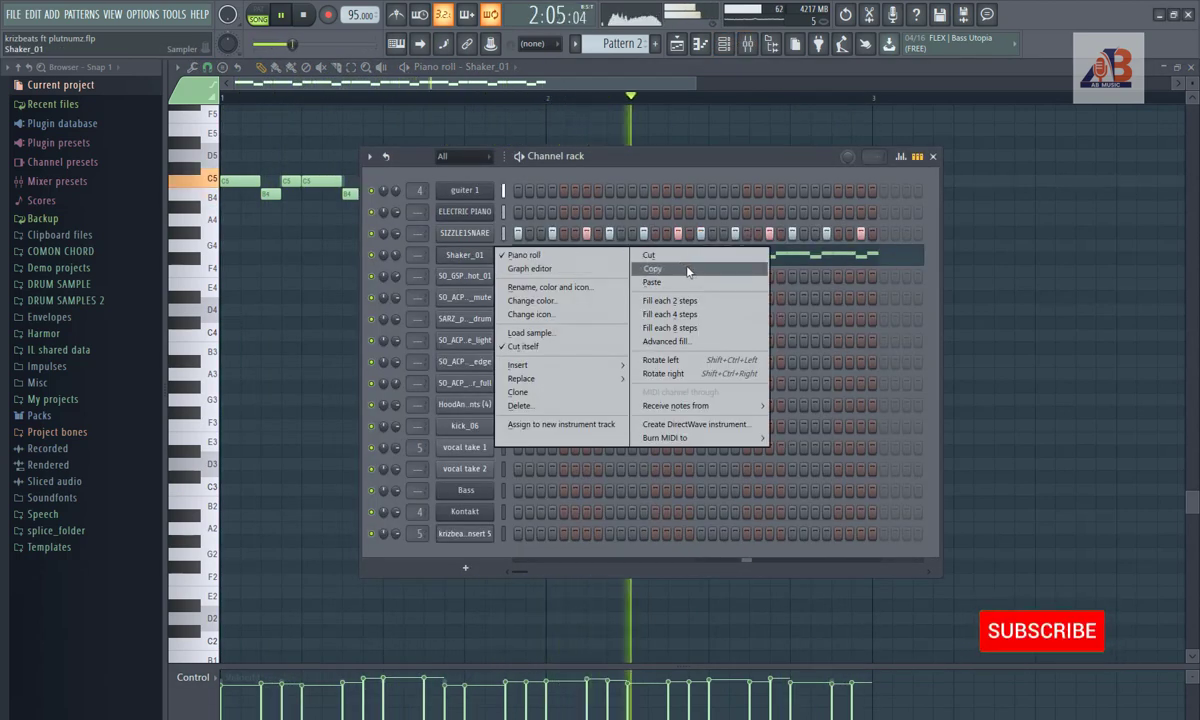
pyautogui.click(688, 270)
pyautogui.rightClick(503, 283)
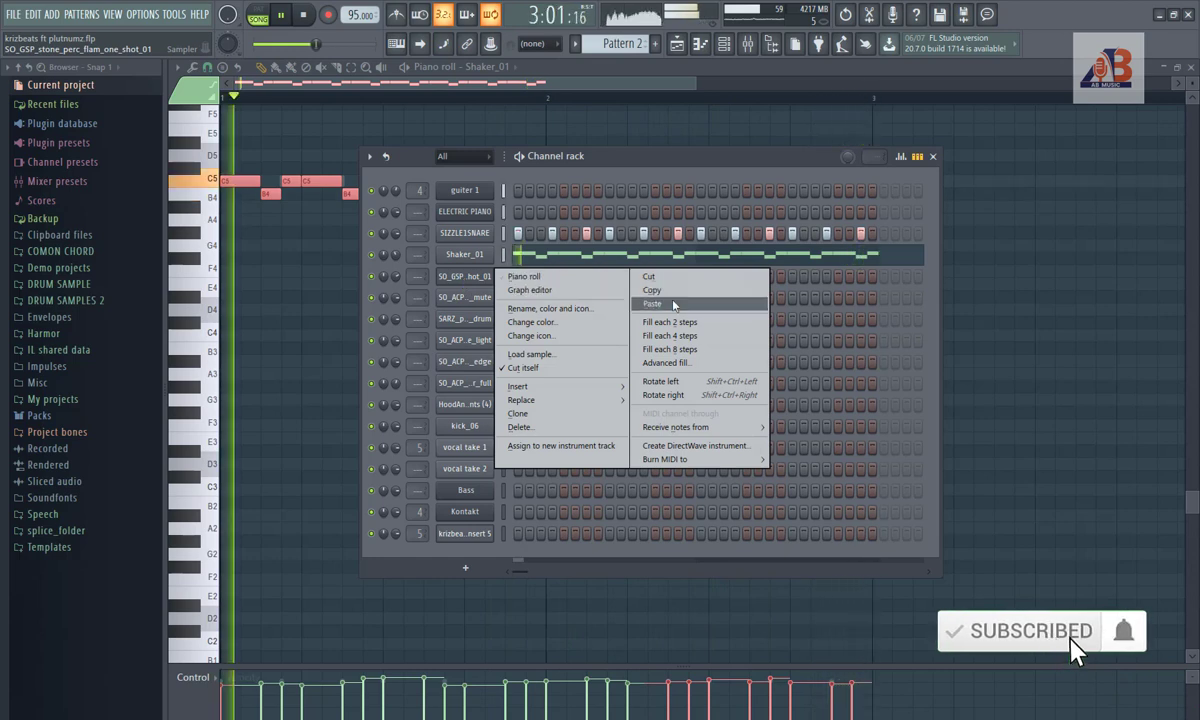
pyautogui.click(720, 303)
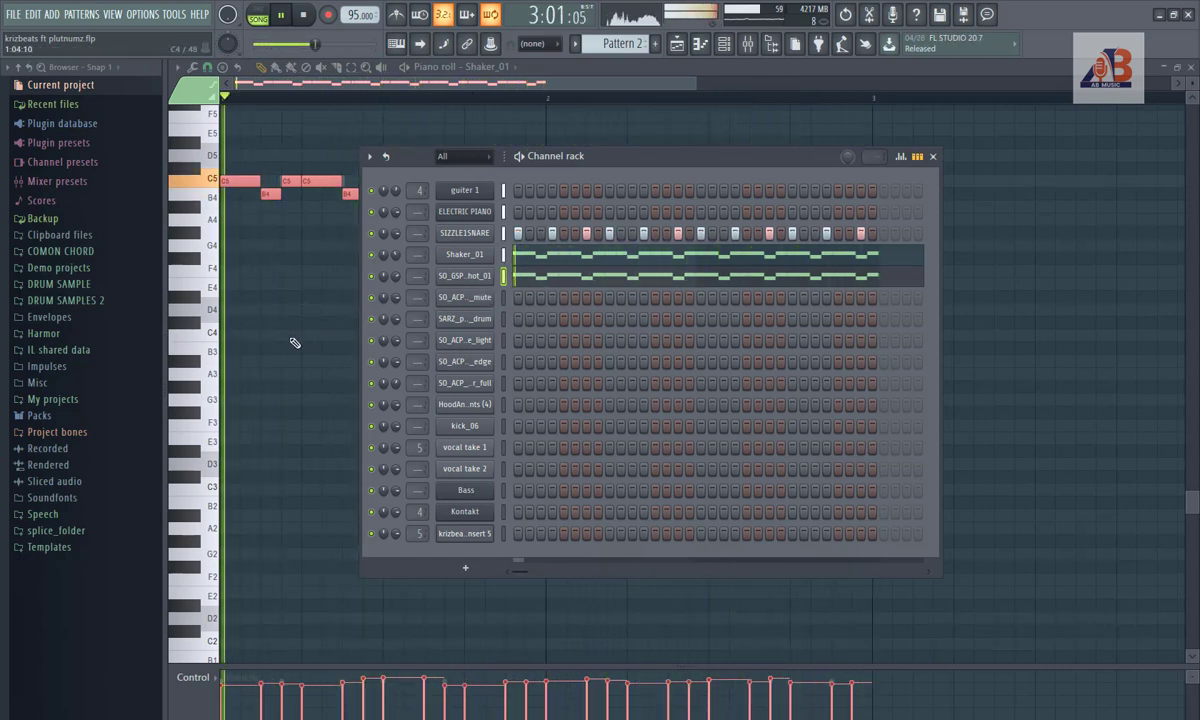
# Step: In the SO_ACP_conga_loer_mute piano roll, enter one-step C5 notes at steps 1, 9, 17 and 25
pyautogui.rightClick(465, 297)
pyautogui.click(531, 303)
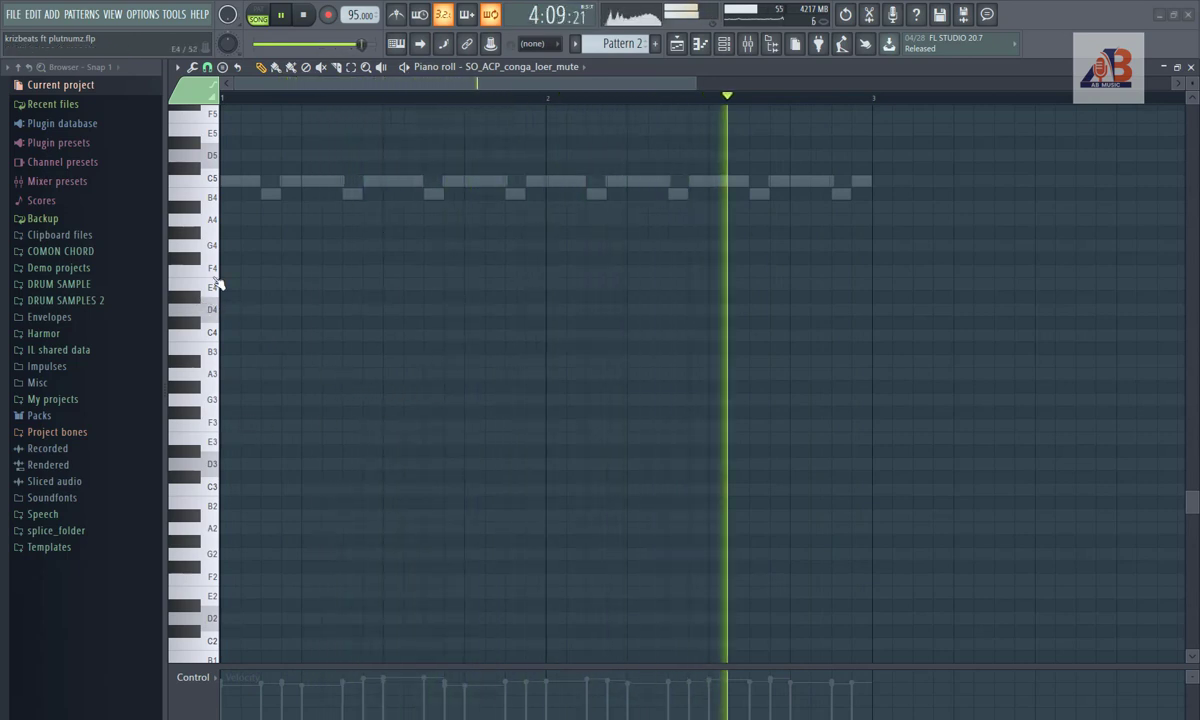
pyautogui.click(232, 181)
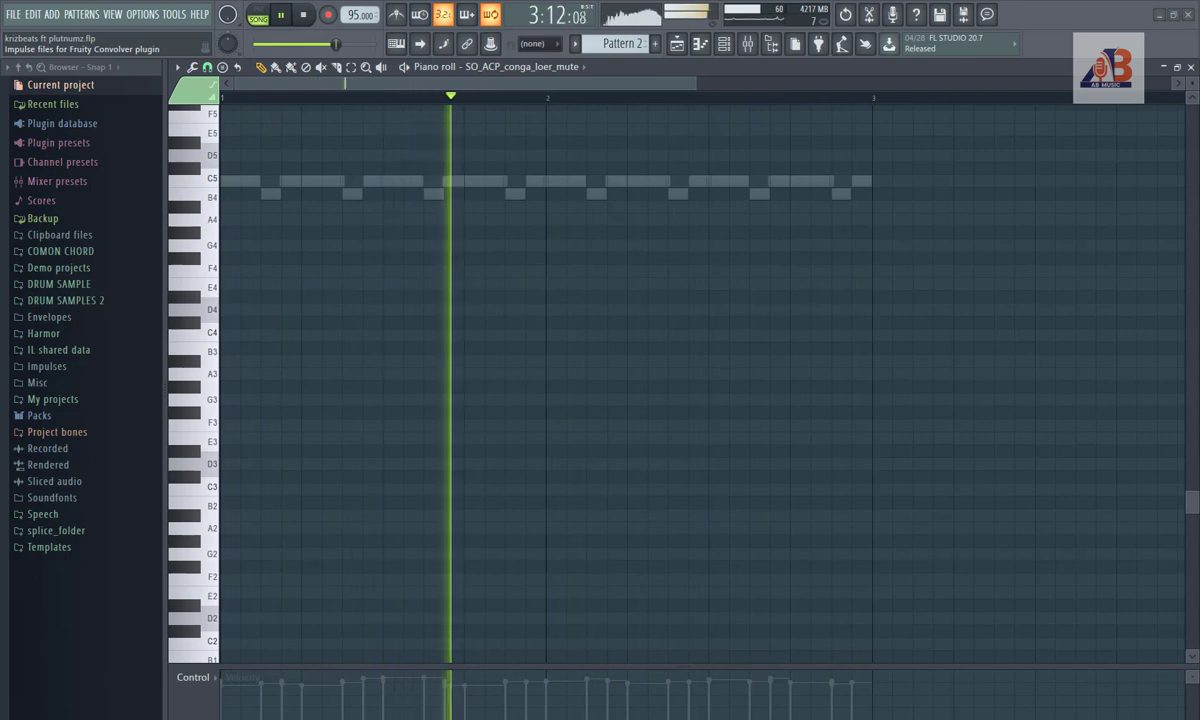
pyautogui.click(229, 183)
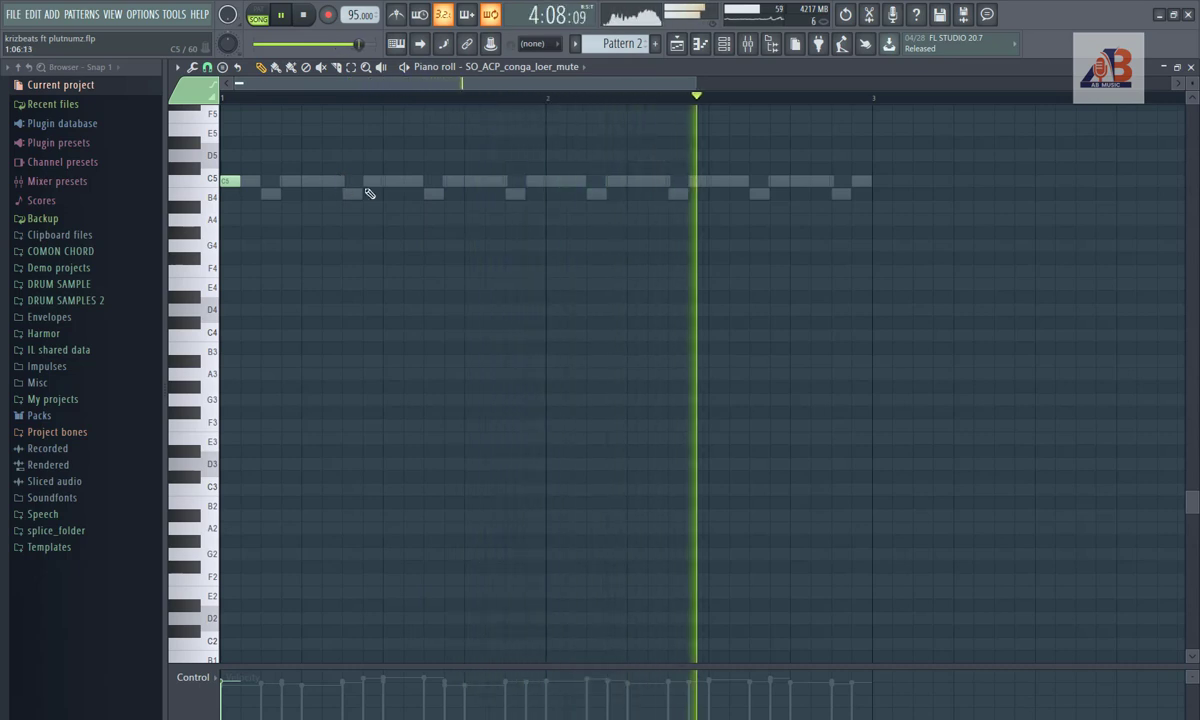
pyautogui.click(388, 183)
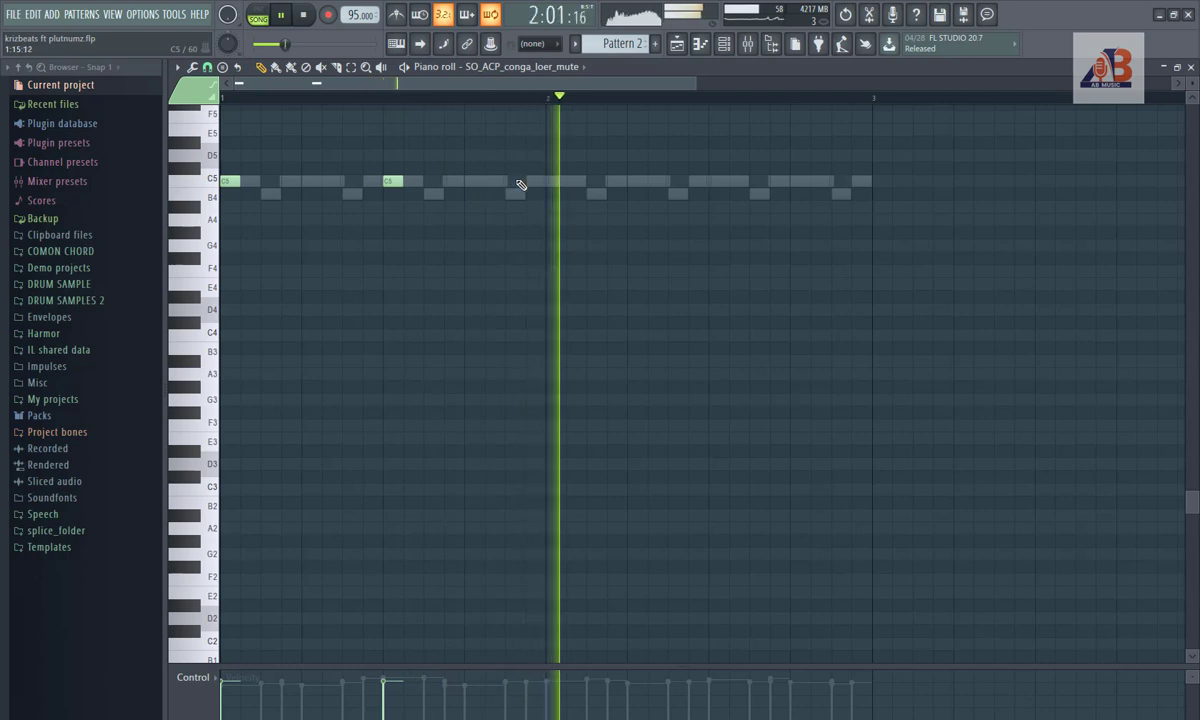
pyautogui.click(555, 181)
pyautogui.click(718, 181)
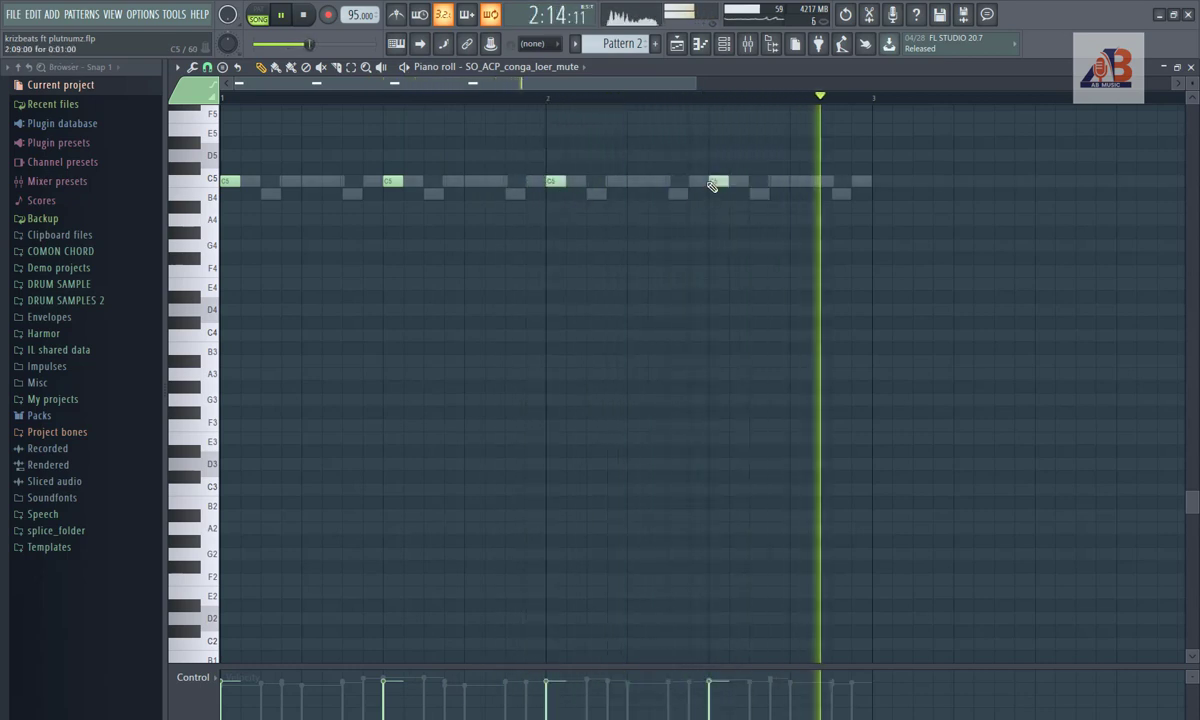
# Step: Add one-step C4 conga notes at steps 4, 12, 20 and 28
pyautogui.click(290, 335)
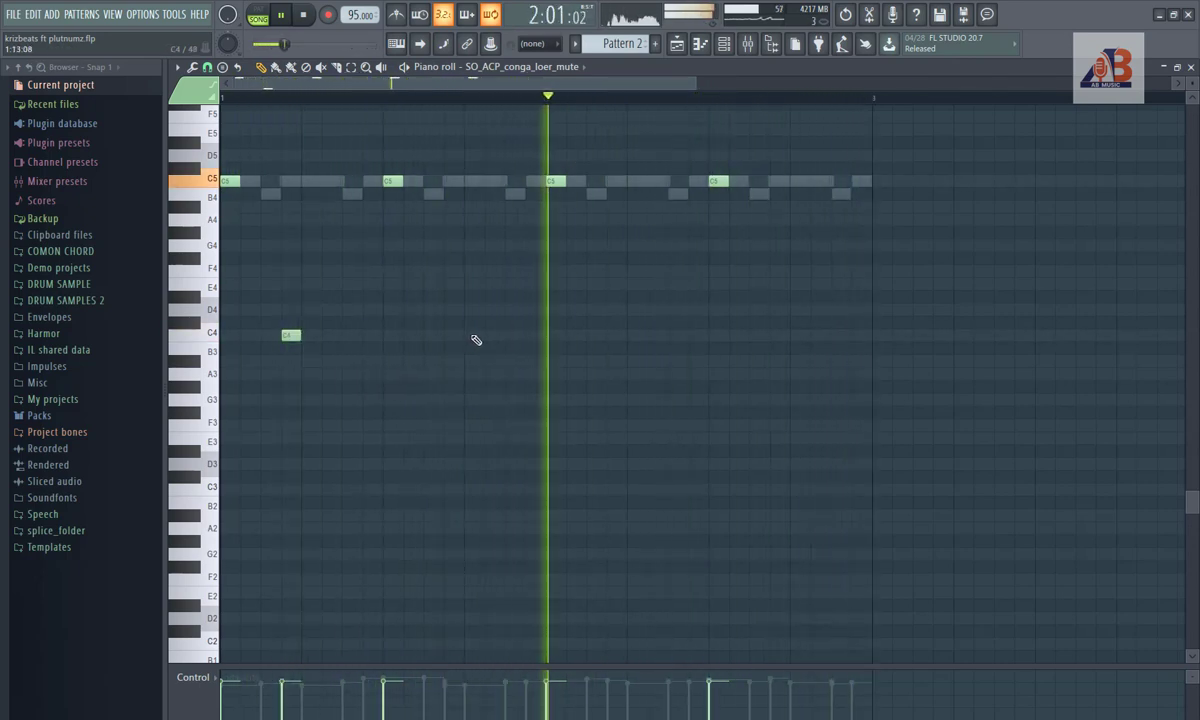
pyautogui.click(452, 335)
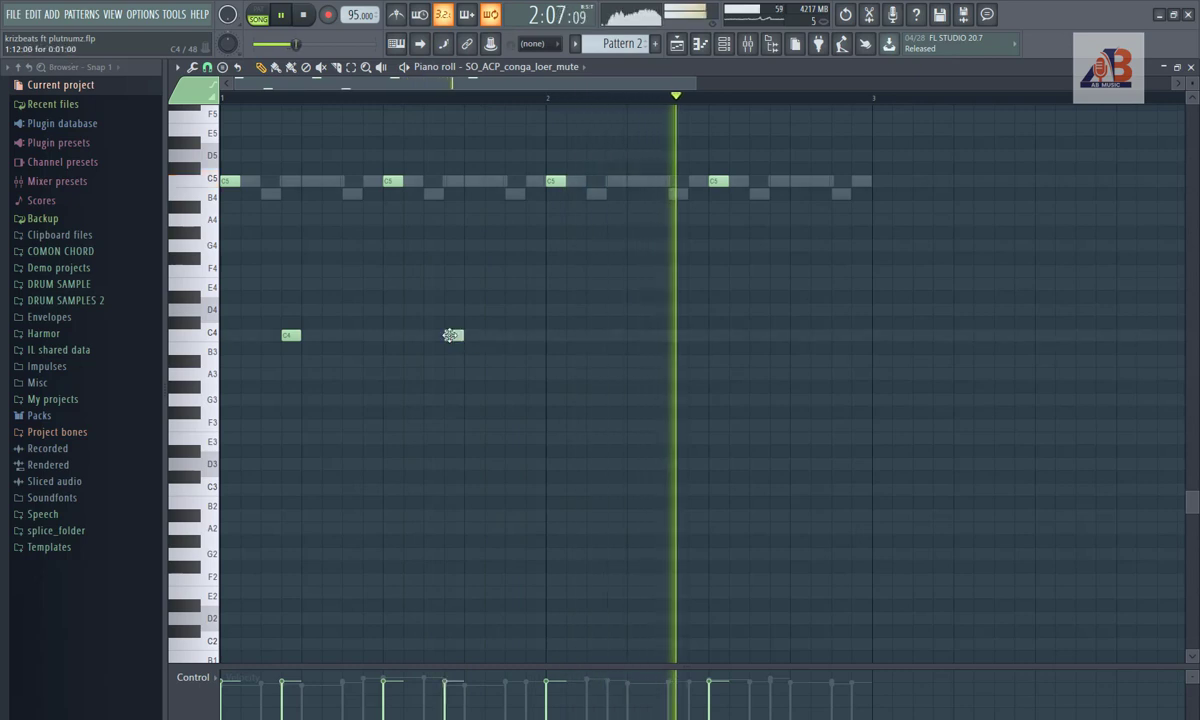
pyautogui.click(612, 335)
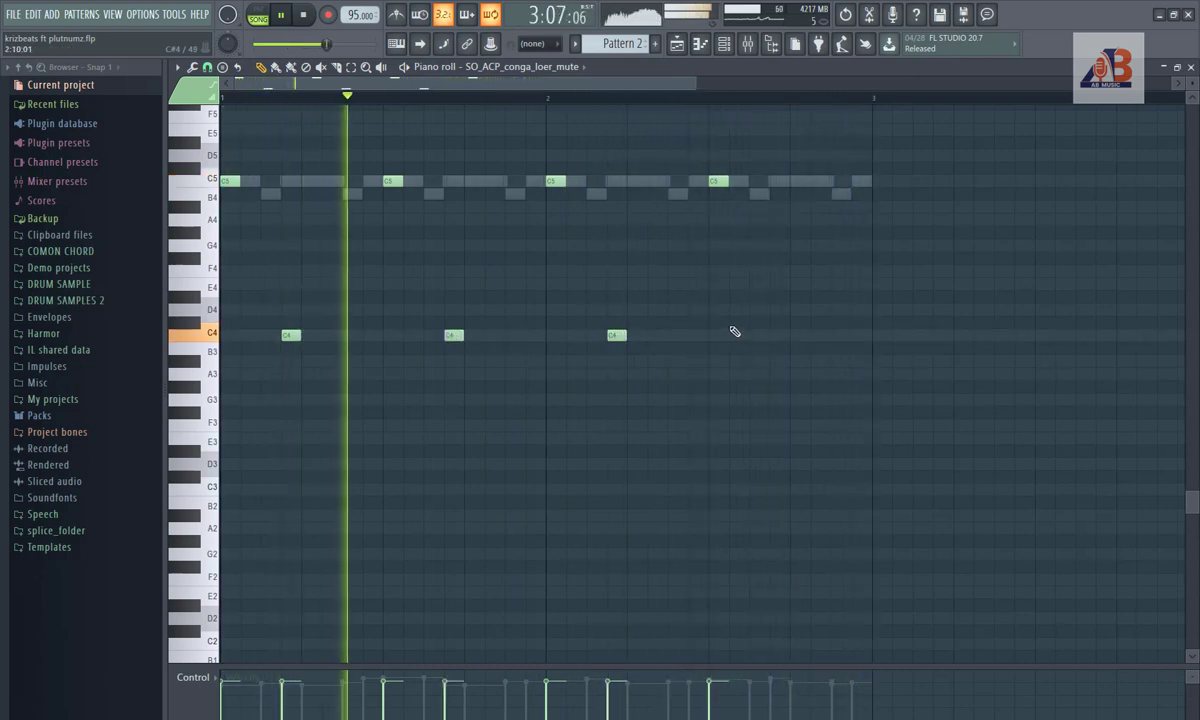
pyautogui.click(779, 335)
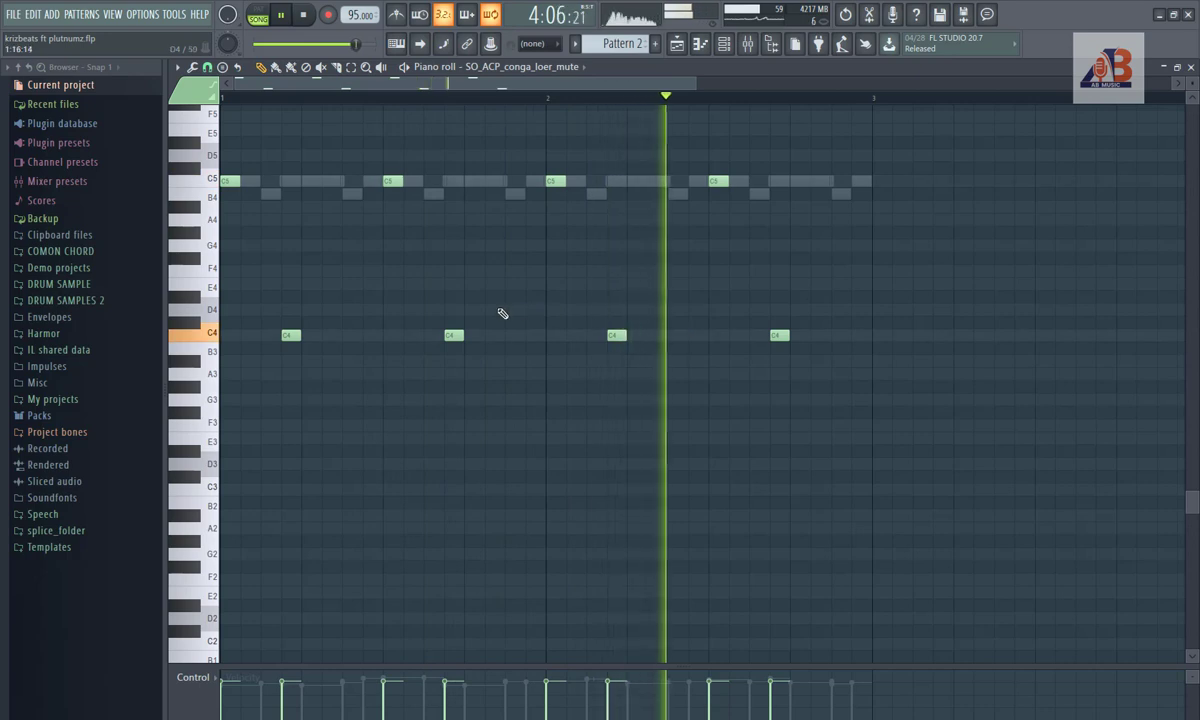
# Step: Add one-step C5 conga notes at steps 7, 15, 23 and 31
pyautogui.click(350, 182)
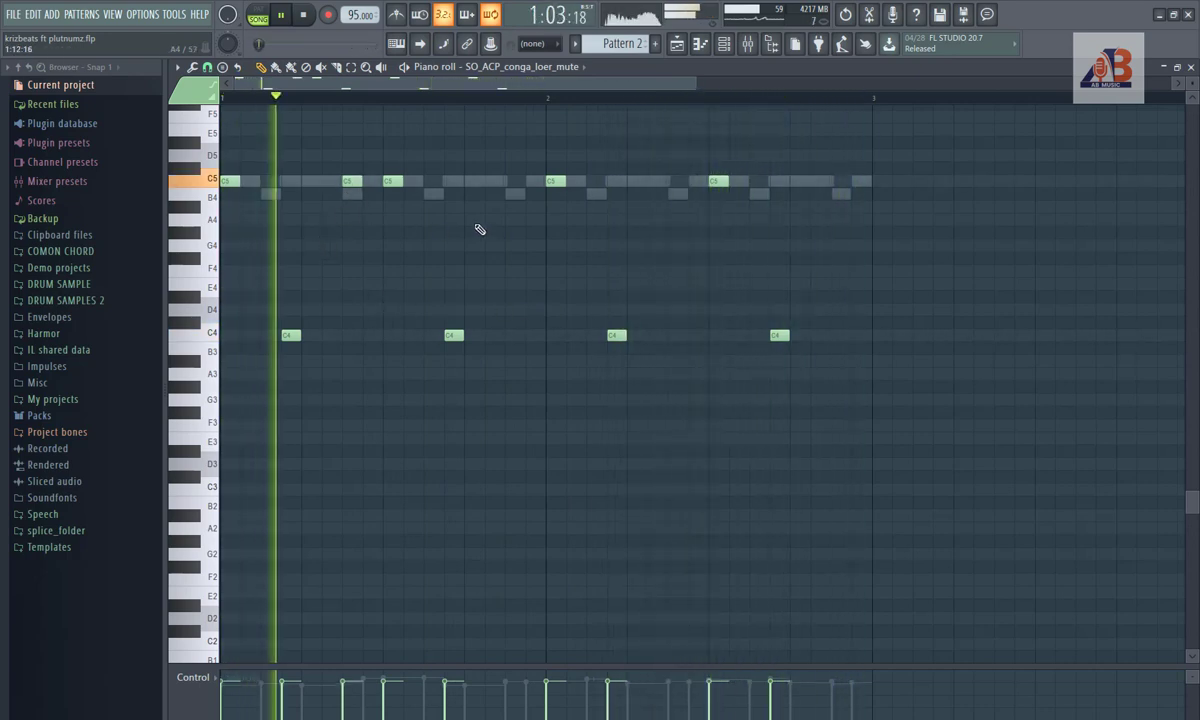
pyautogui.click(514, 182)
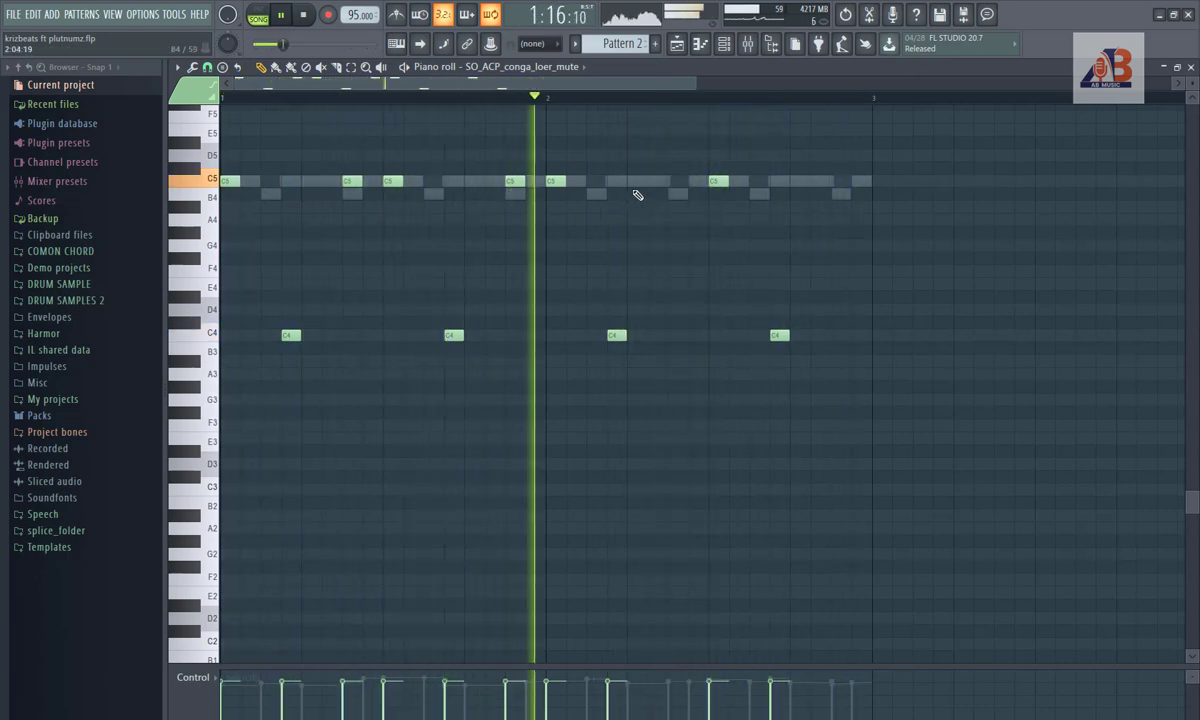
pyautogui.click(672, 182)
pyautogui.click(840, 182)
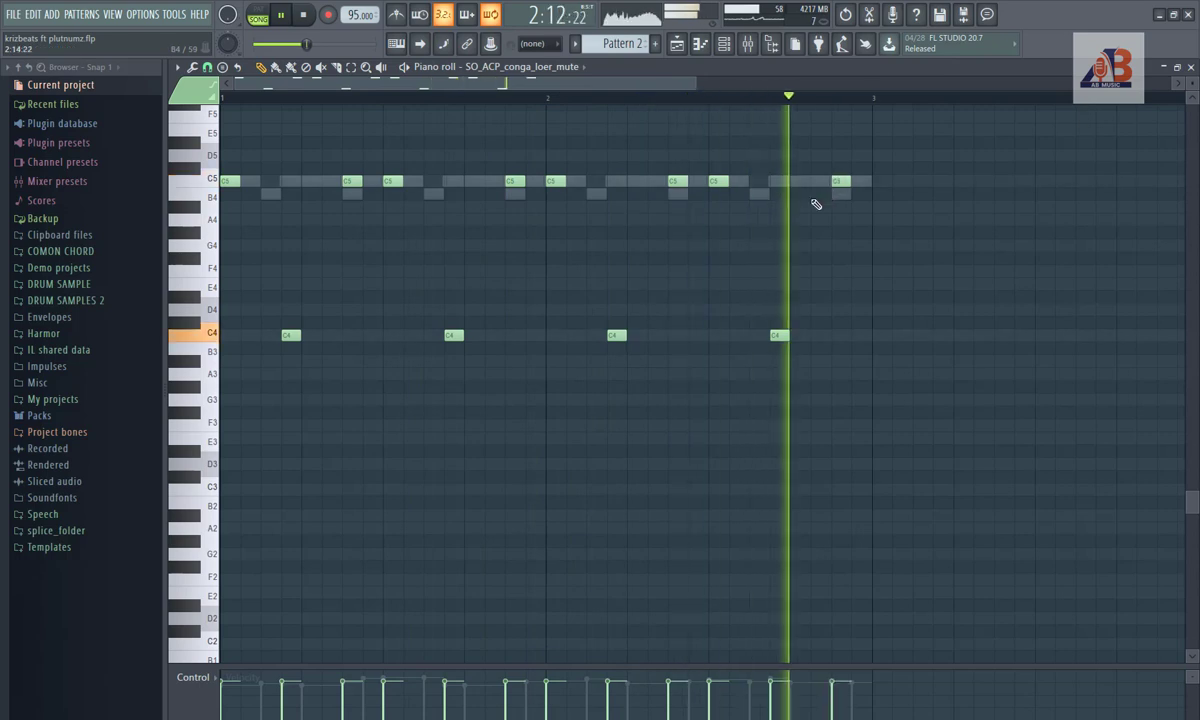
# Step: In the SARZ_percussion_one_shot_hand_drum piano roll, enter one-step F4 notes at steps 4 and 20
pyautogui.click(724, 45)
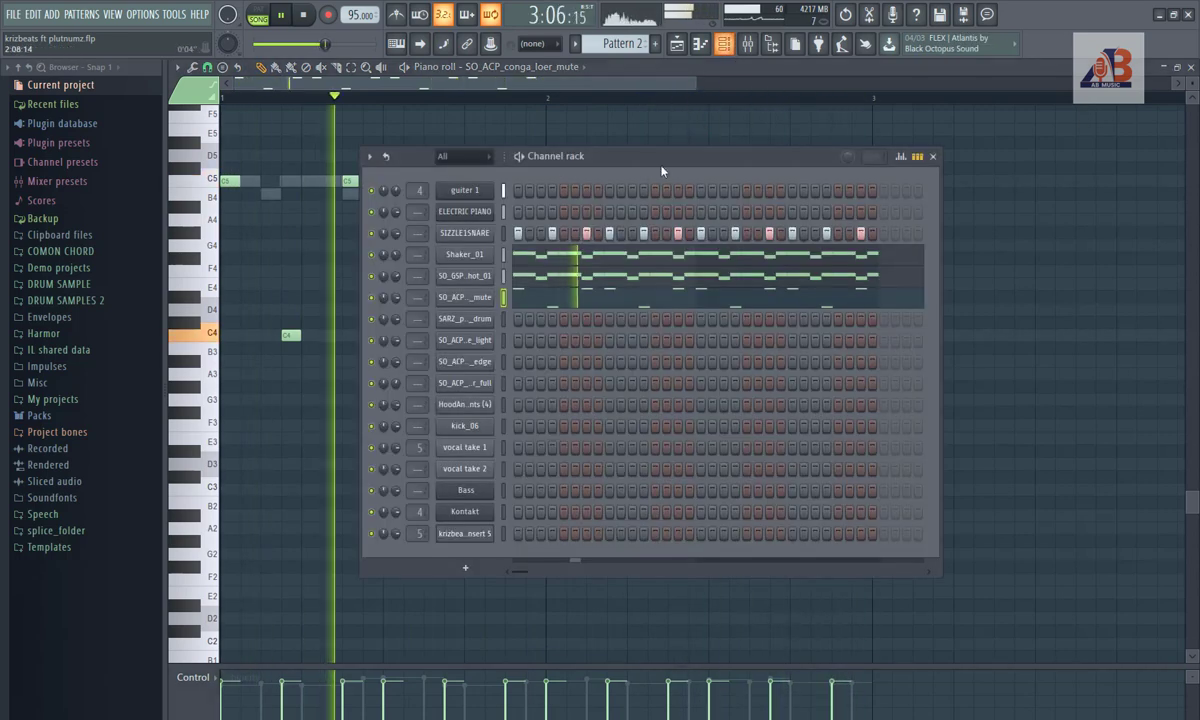
pyautogui.click(503, 321)
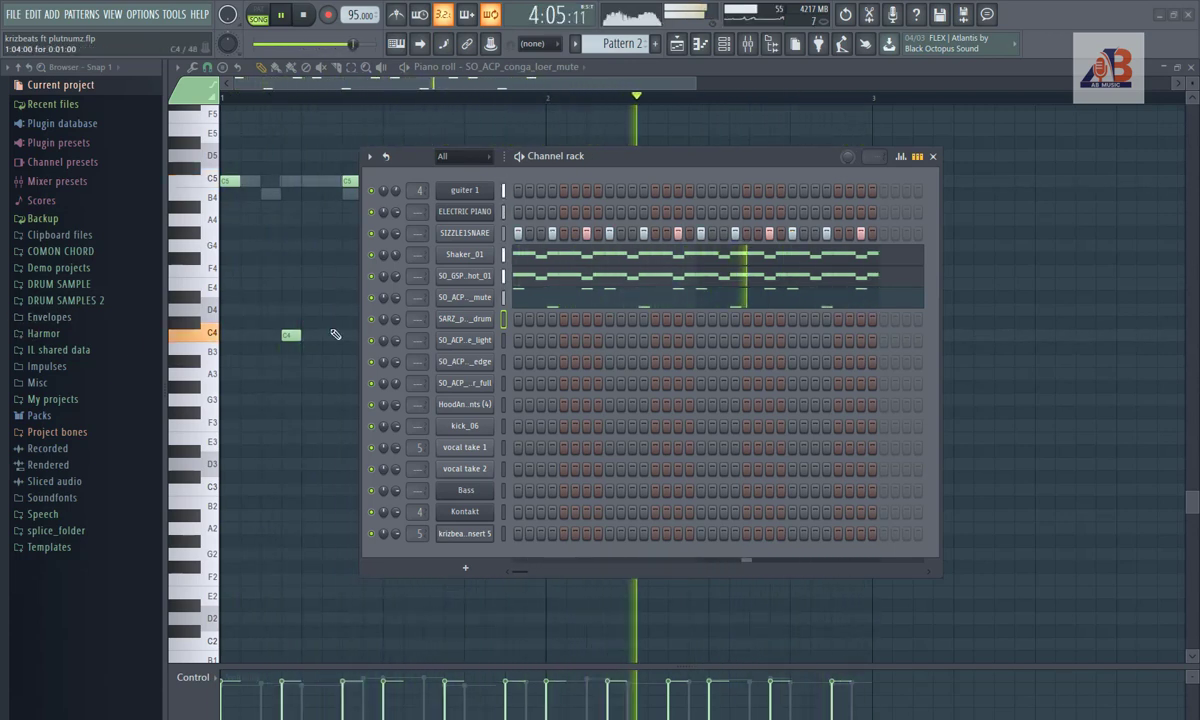
pyautogui.rightClick(488, 320)
pyautogui.click(505, 323)
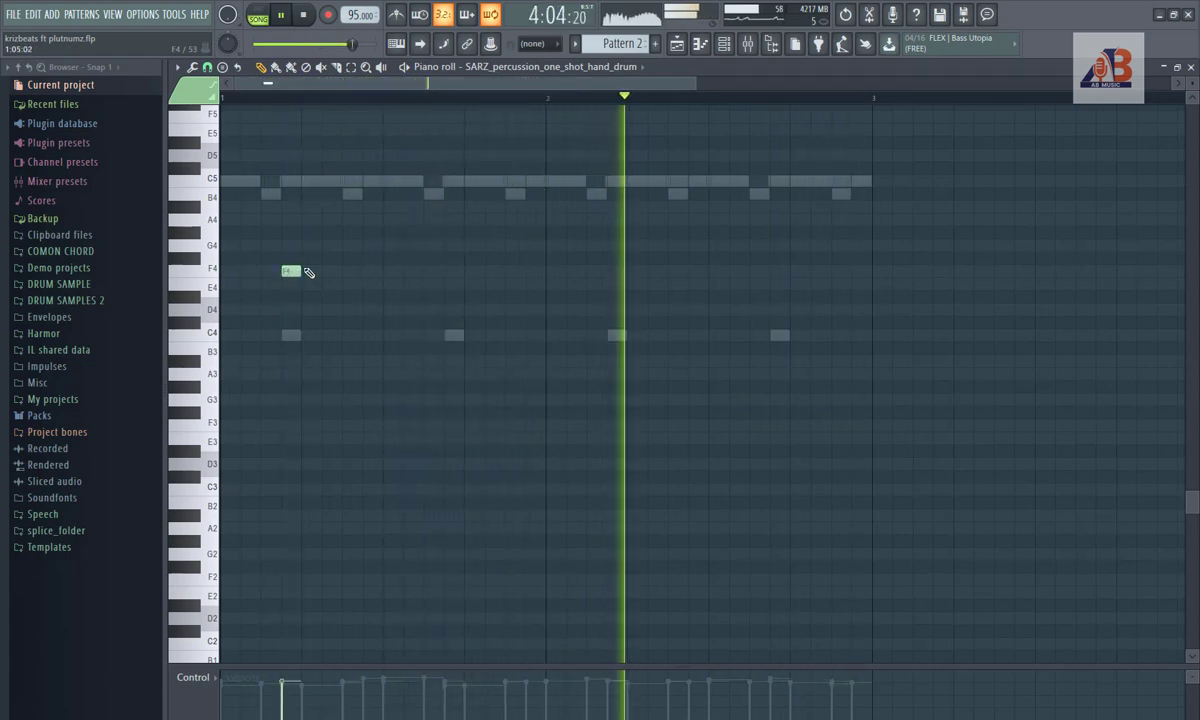
pyautogui.click(616, 272)
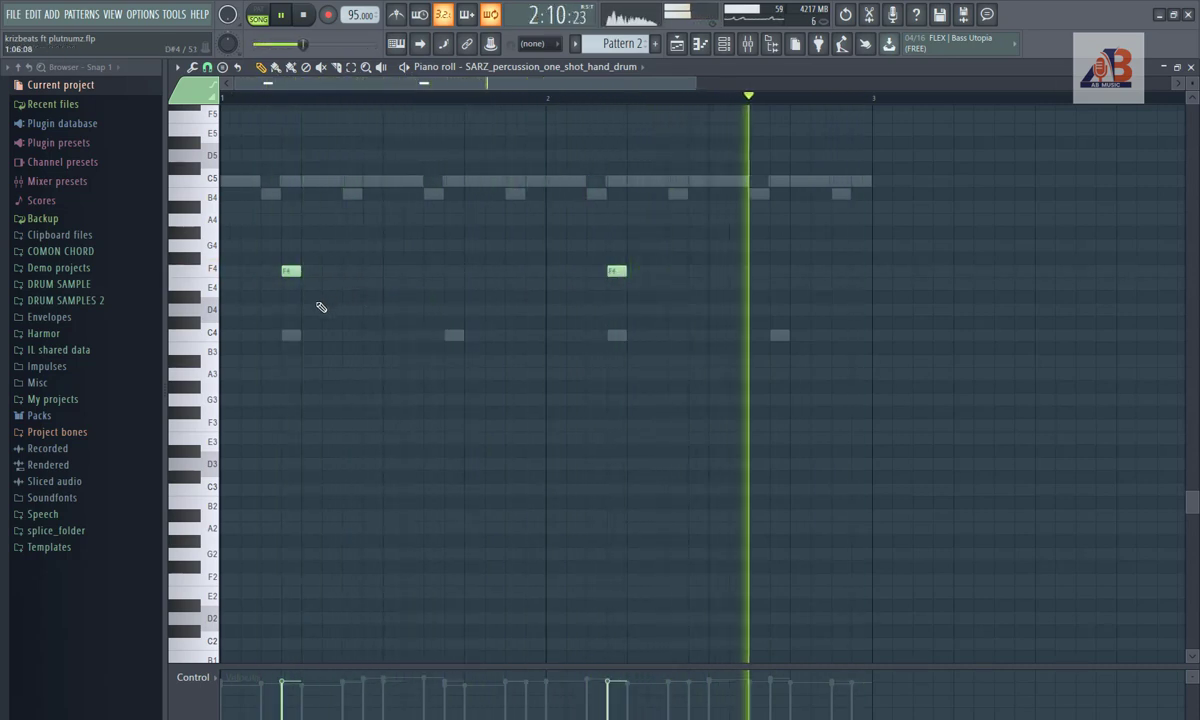
# Step: Duplicate both hand drum notes up to F#4, offset the copies slightly after the beat, and lower the velocity of the F4 notes
pyautogui.moveTo(684, 252)
pyautogui.mouseDown()
pyautogui.moveTo(276, 303)
pyautogui.moveTo(307, 274)
pyautogui.moveTo(300, 266)
pyautogui.mouseUp()
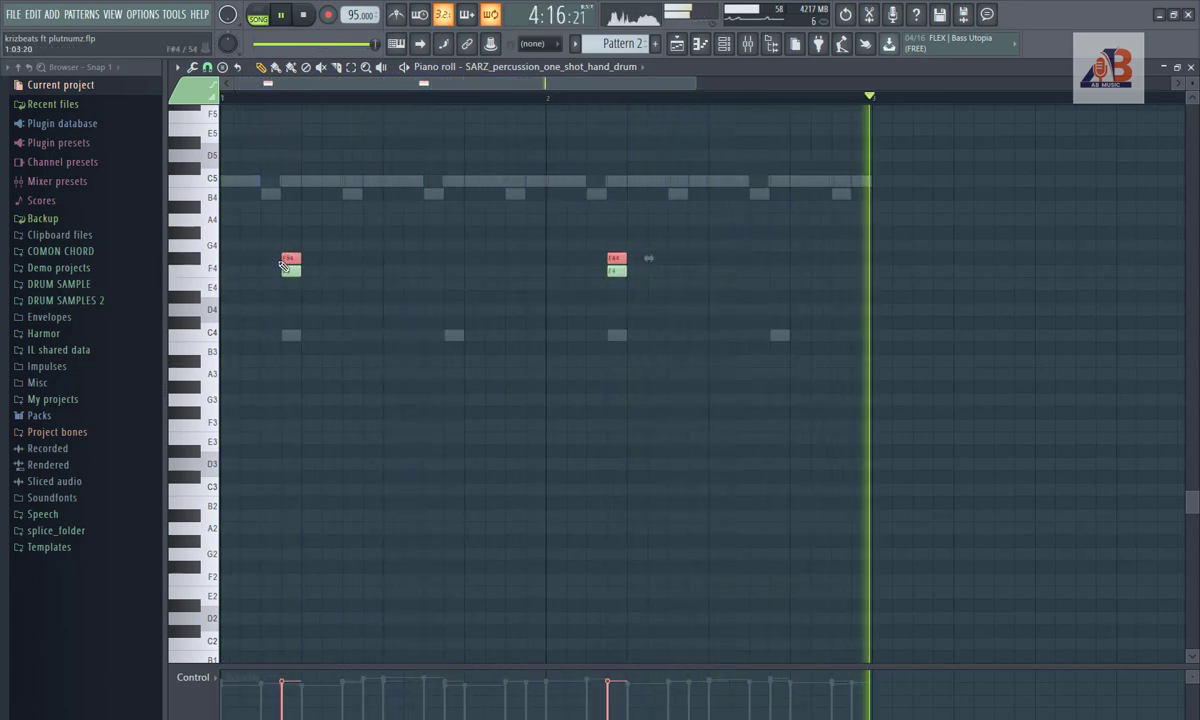
pyautogui.moveTo(289, 258); pyautogui.dragTo(292, 257)
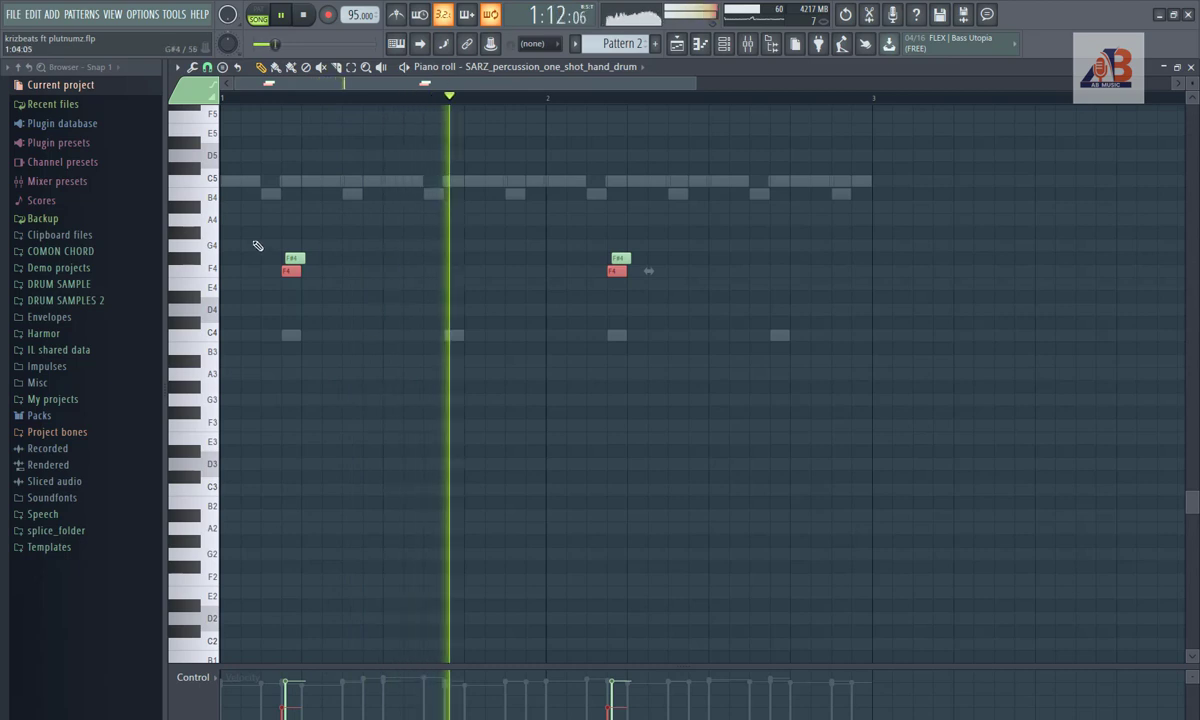
pyautogui.keyDown('ctrl'); pyautogui.click(199, 260); pyautogui.keyUp('ctrl')
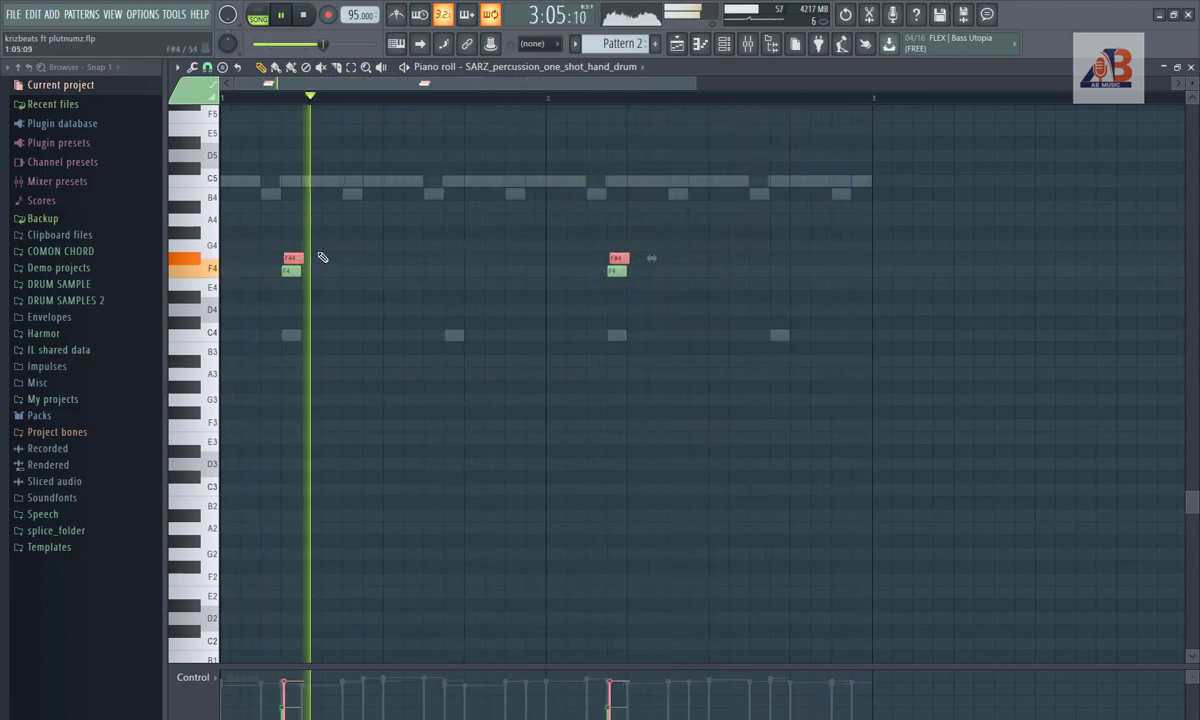
# Step: Copy the SARZ hand drum notes into the SO_ACP_djembe_light channel
pyautogui.click(723, 43)
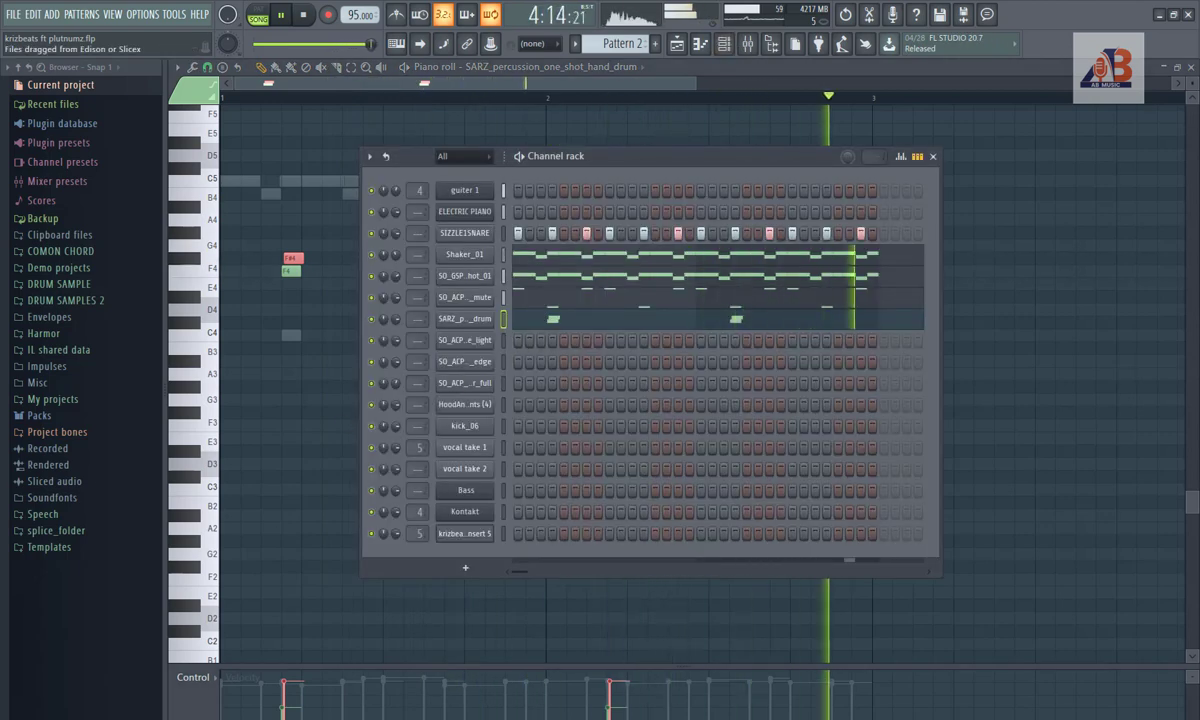
pyautogui.rightClick(483, 320)
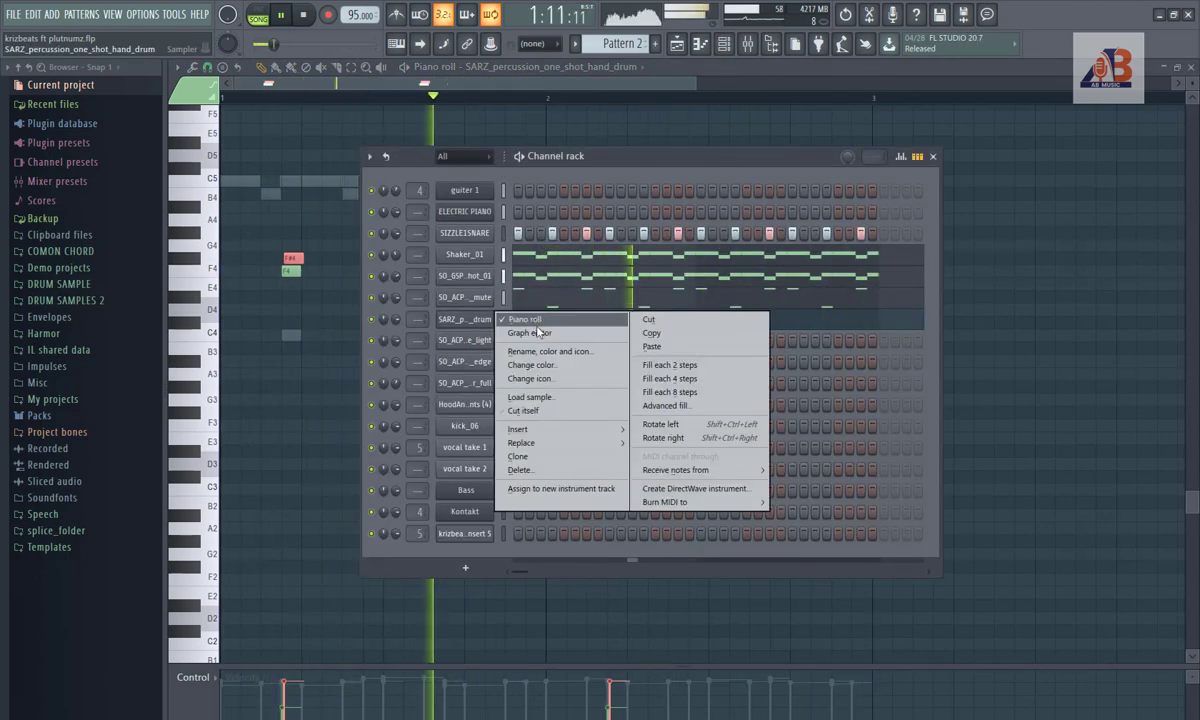
pyautogui.click(649, 334)
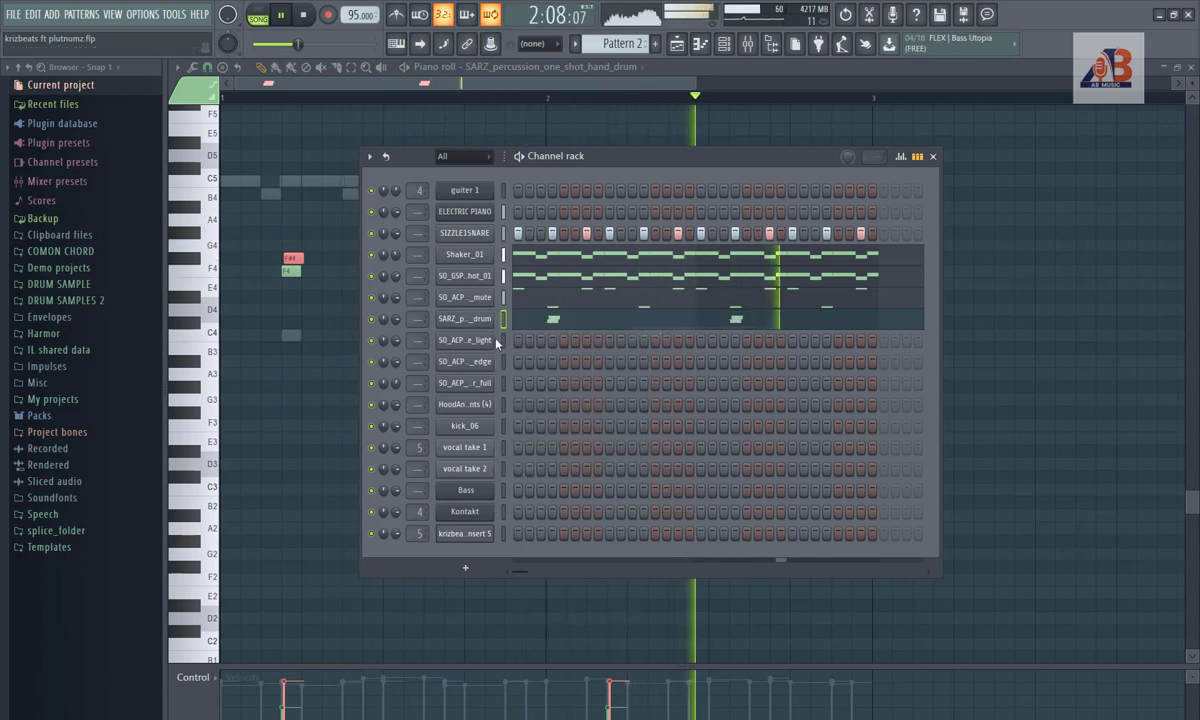
pyautogui.rightClick(475, 341)
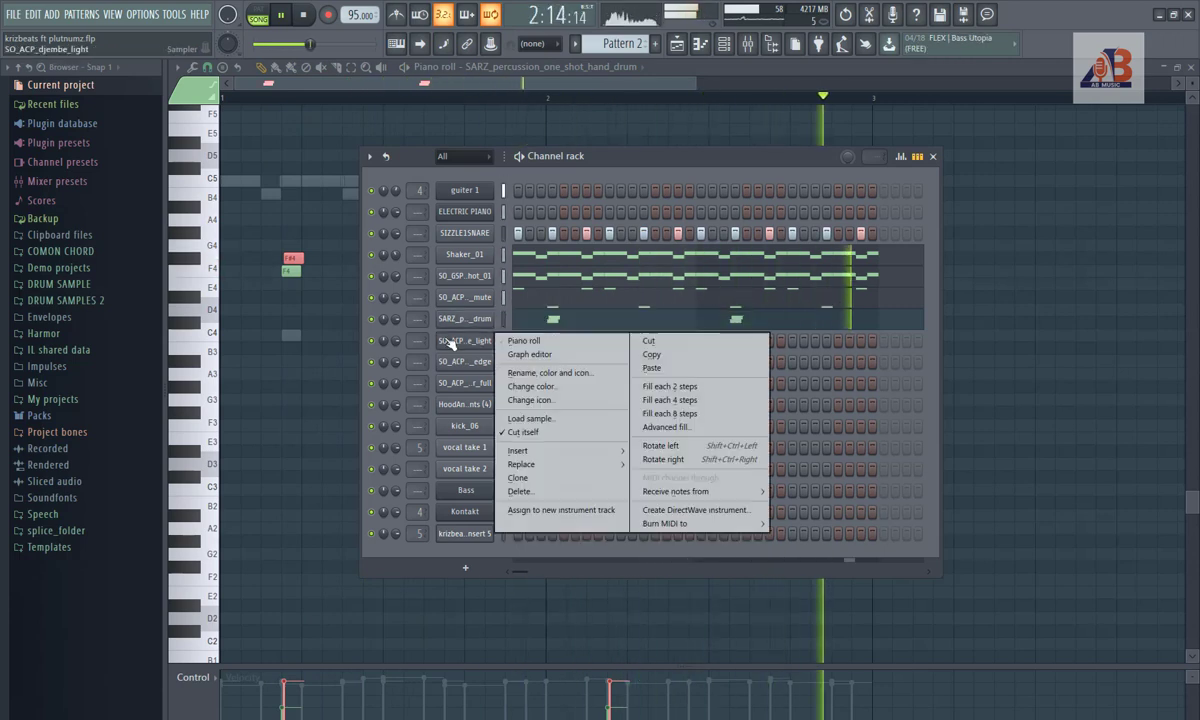
pyautogui.click(668, 369)
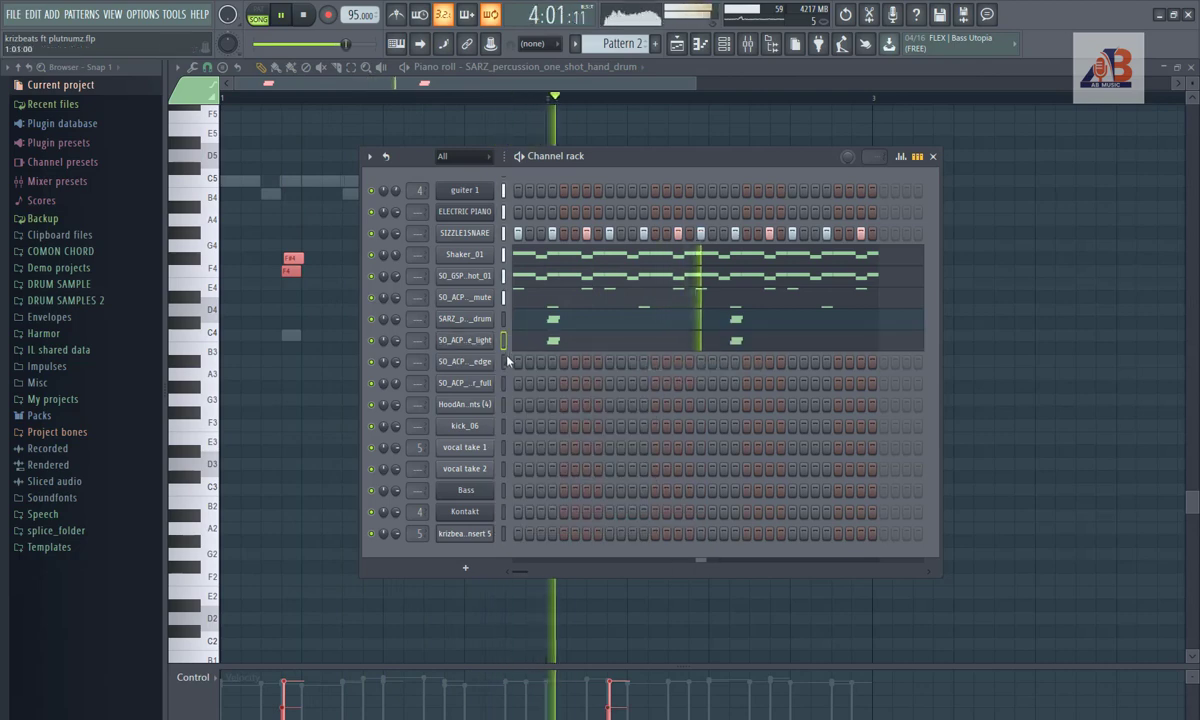
# Step: In the SO_ACP_djembe_light piano roll, duplicate the F4 and F#4 note pairs to steps 12 and 28
pyautogui.rightClick(497, 343)
pyautogui.click(530, 343)
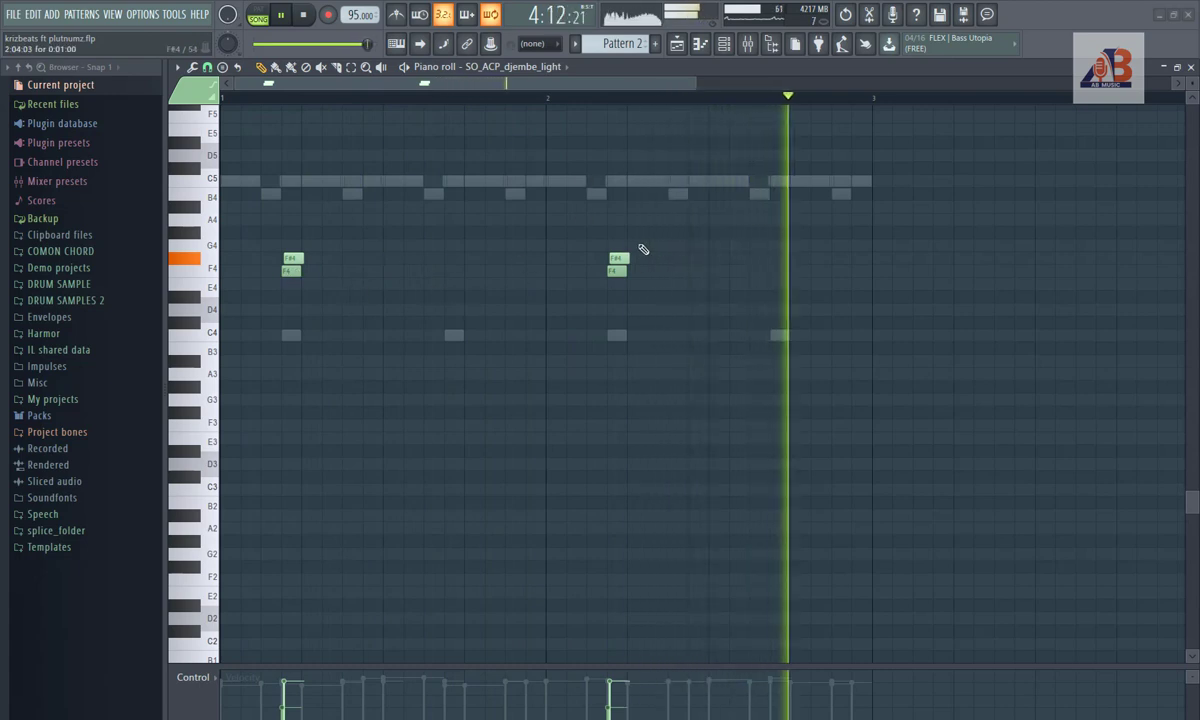
pyautogui.moveTo(714, 234); pyautogui.dragTo(293, 314)
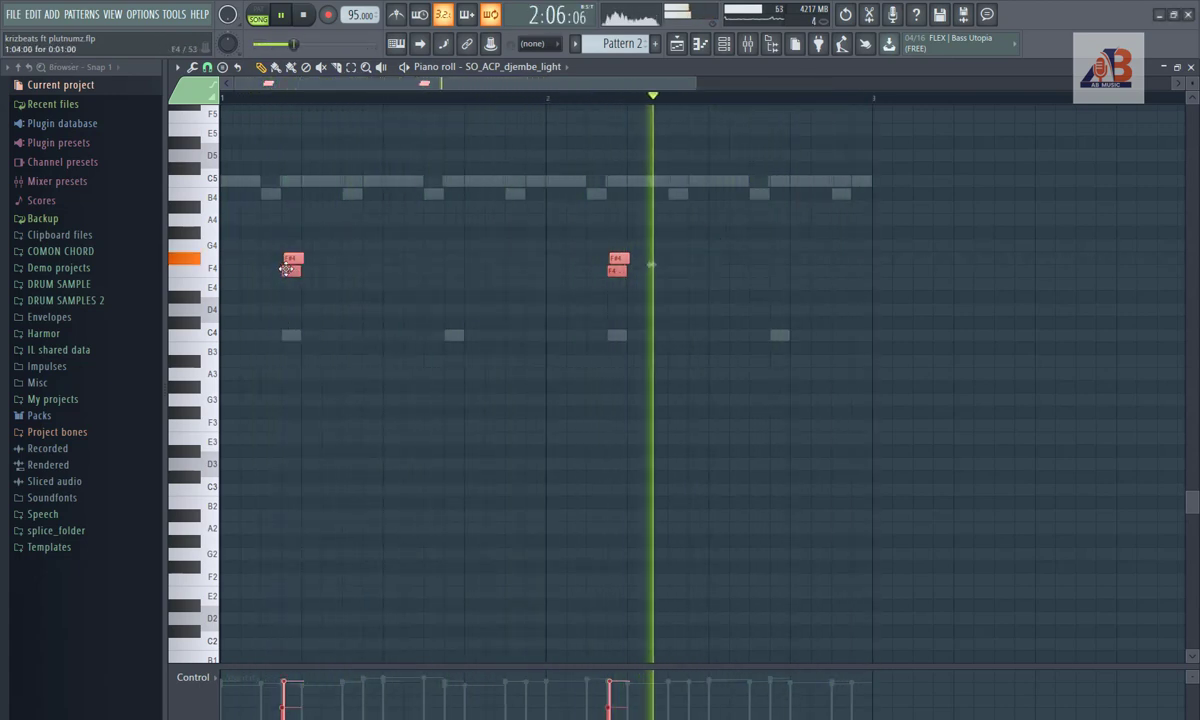
pyautogui.moveTo(287, 270); pyautogui.dragTo(448, 272)
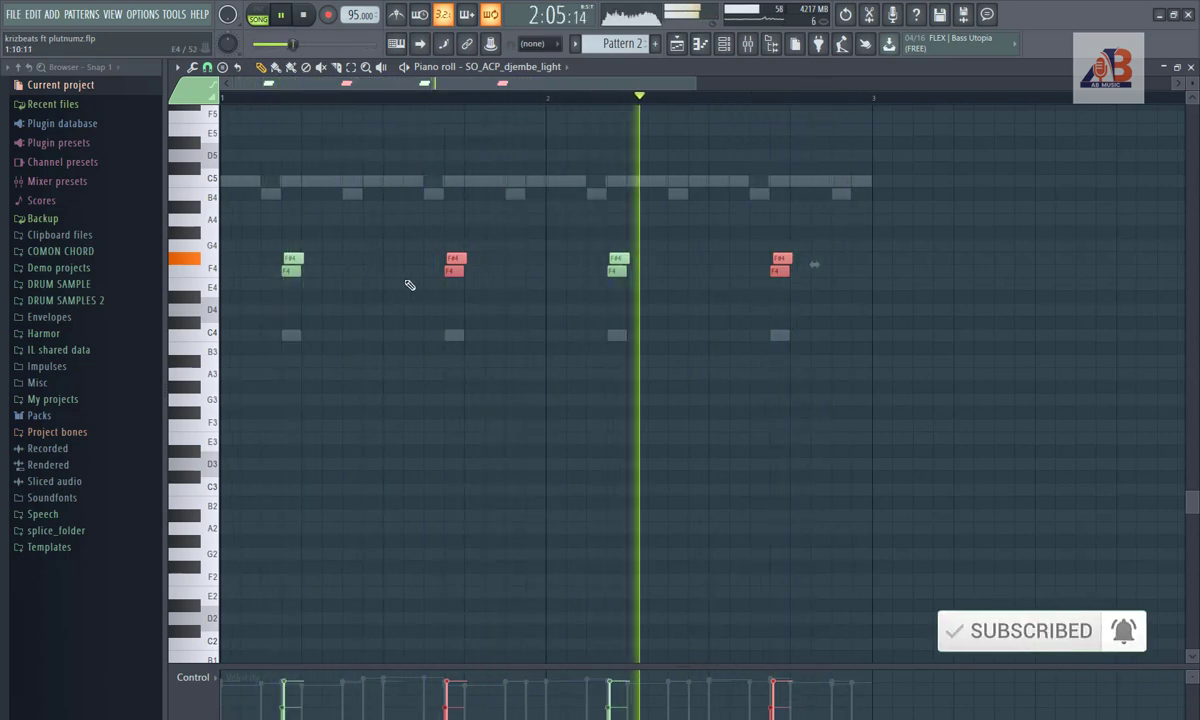
# Step: Transpose all the djembe note pairs down six semitones to B3 and C4
pyautogui.moveTo(258, 228); pyautogui.dragTo(946, 338)
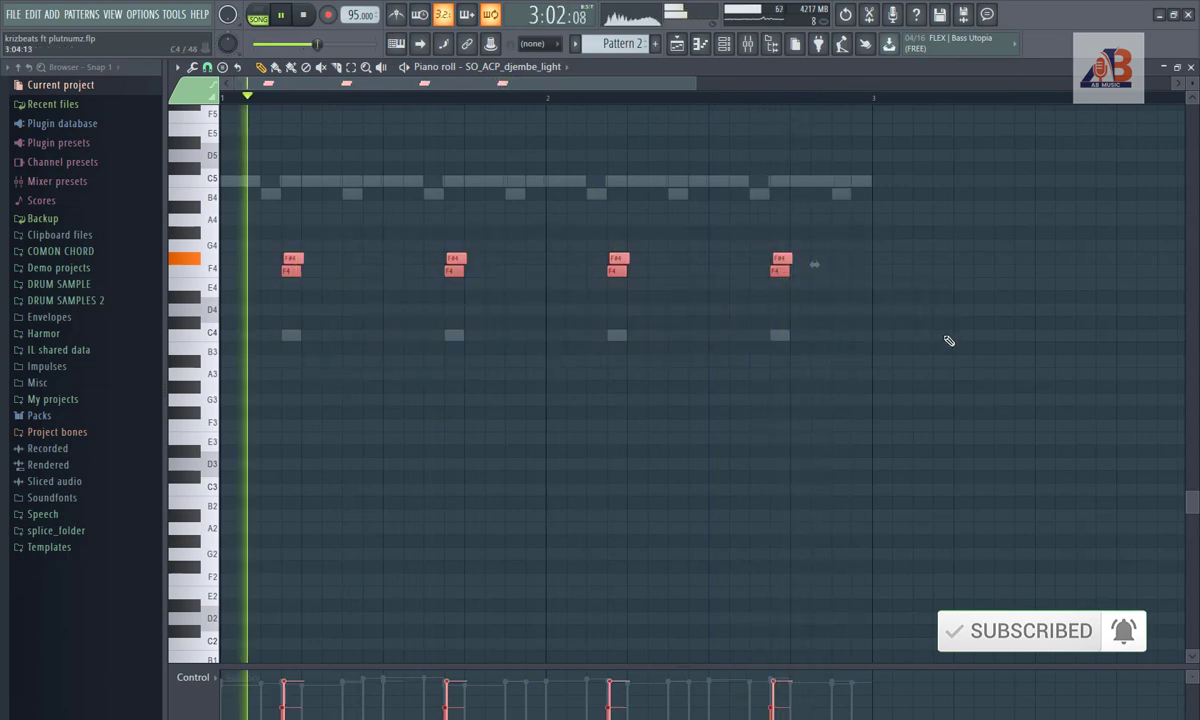
pyautogui.press('Down')
pyautogui.press('Down')
pyautogui.press('Down')
pyautogui.press('Down')
pyautogui.press('Down')
pyautogui.press('Down')
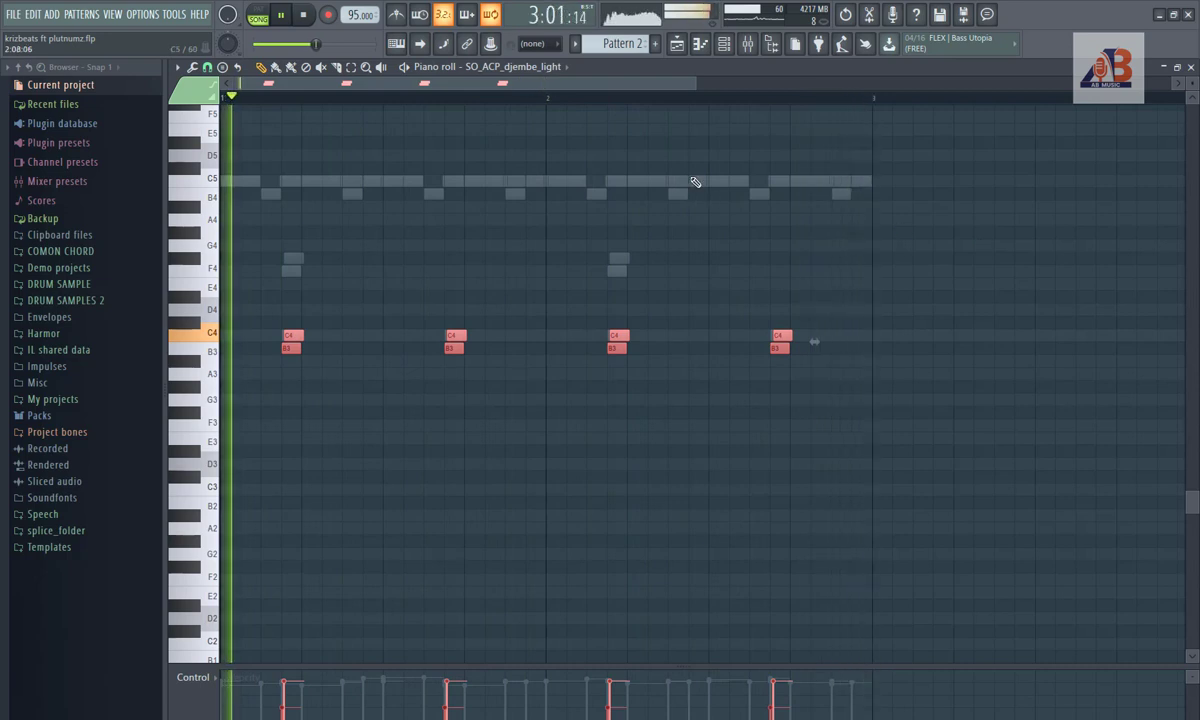
pyautogui.click(726, 44)
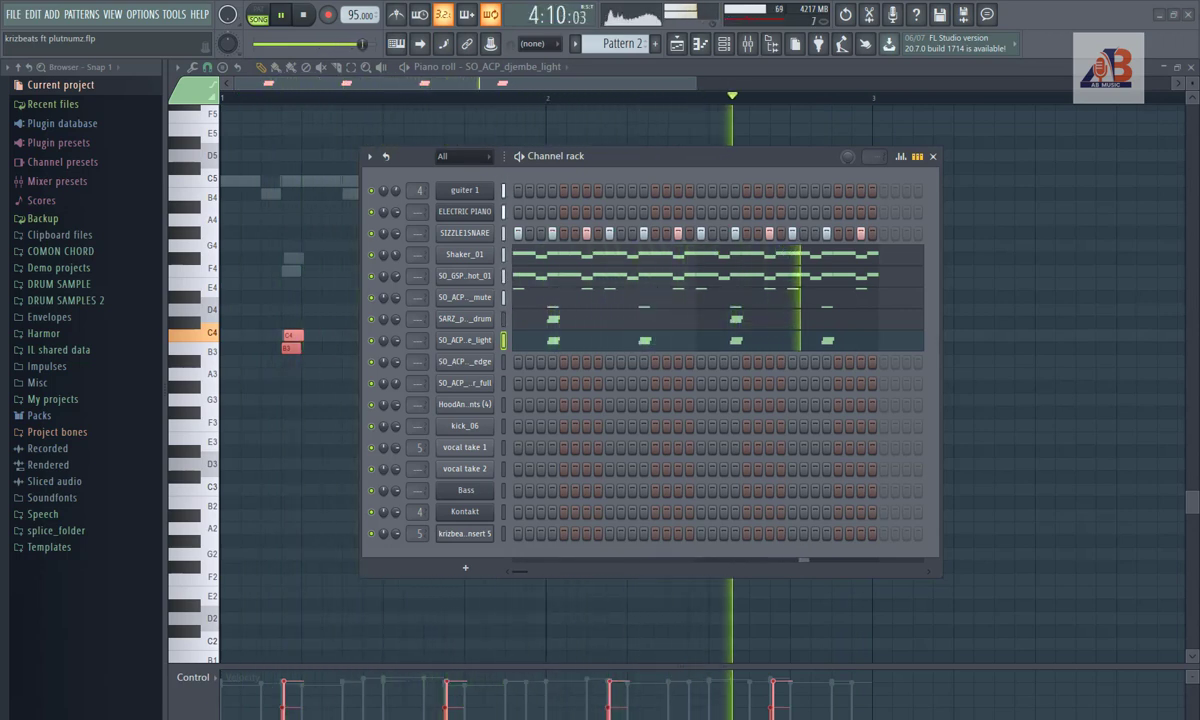
pyautogui.rightClick(490, 360)
pyautogui.click(522, 363)
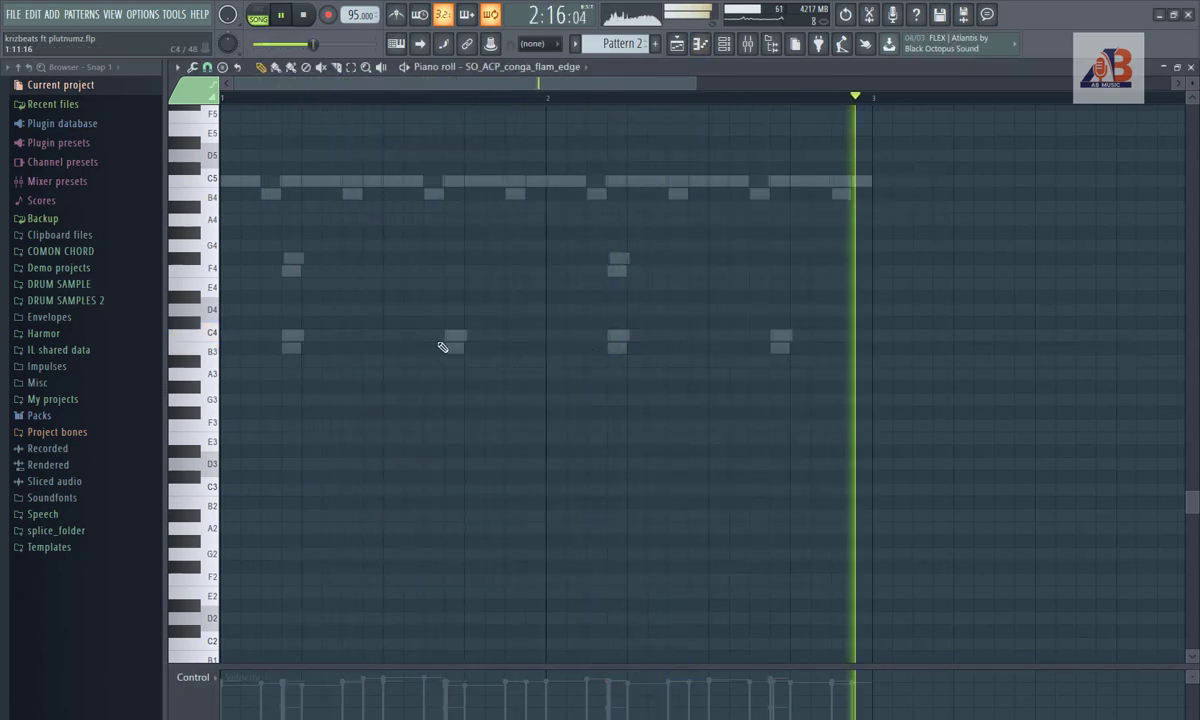
pyautogui.click(736, 337)
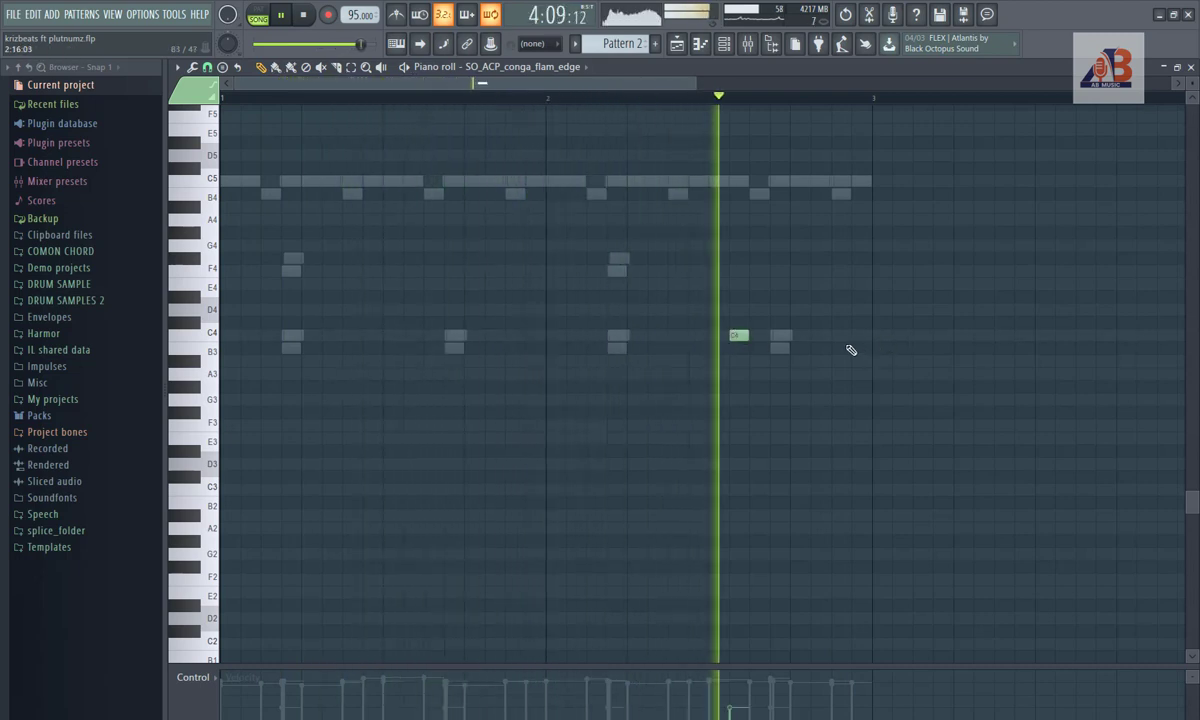
pyautogui.rightClick(743, 338)
pyautogui.scroll(3, 560, 340)
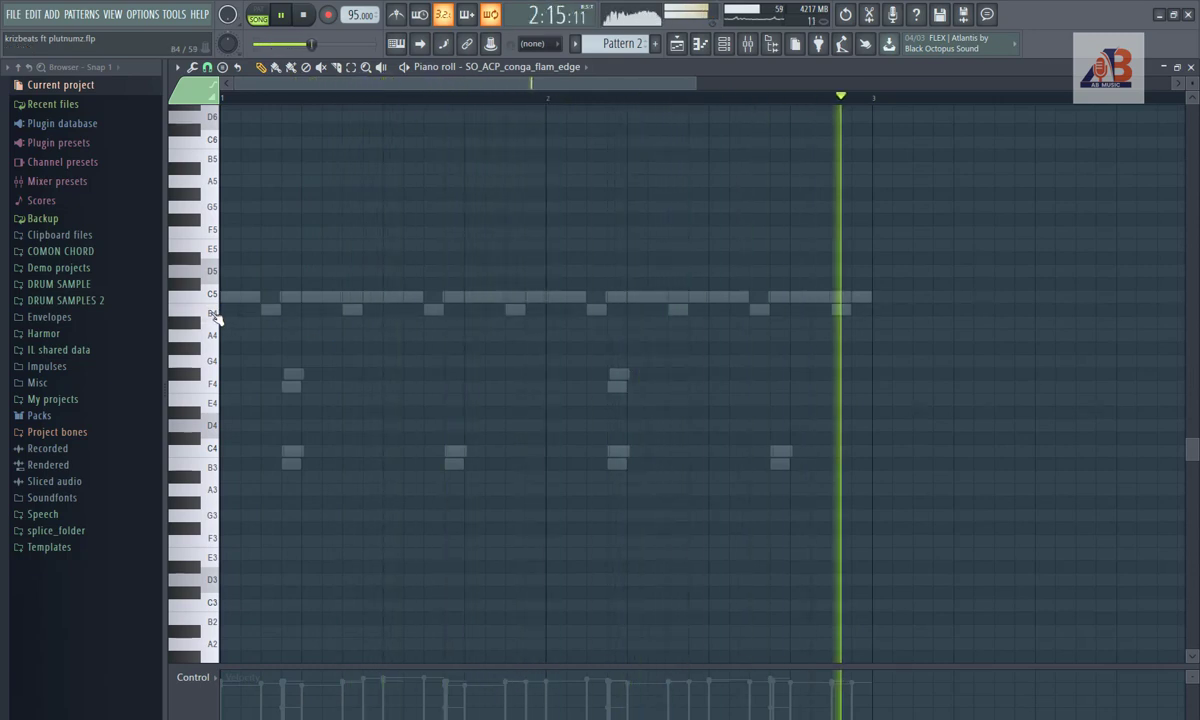
# Step: Transpose all the SO_ACP_djembe_light note pairs up one octave to B4 and C5
pyautogui.click(724, 44)
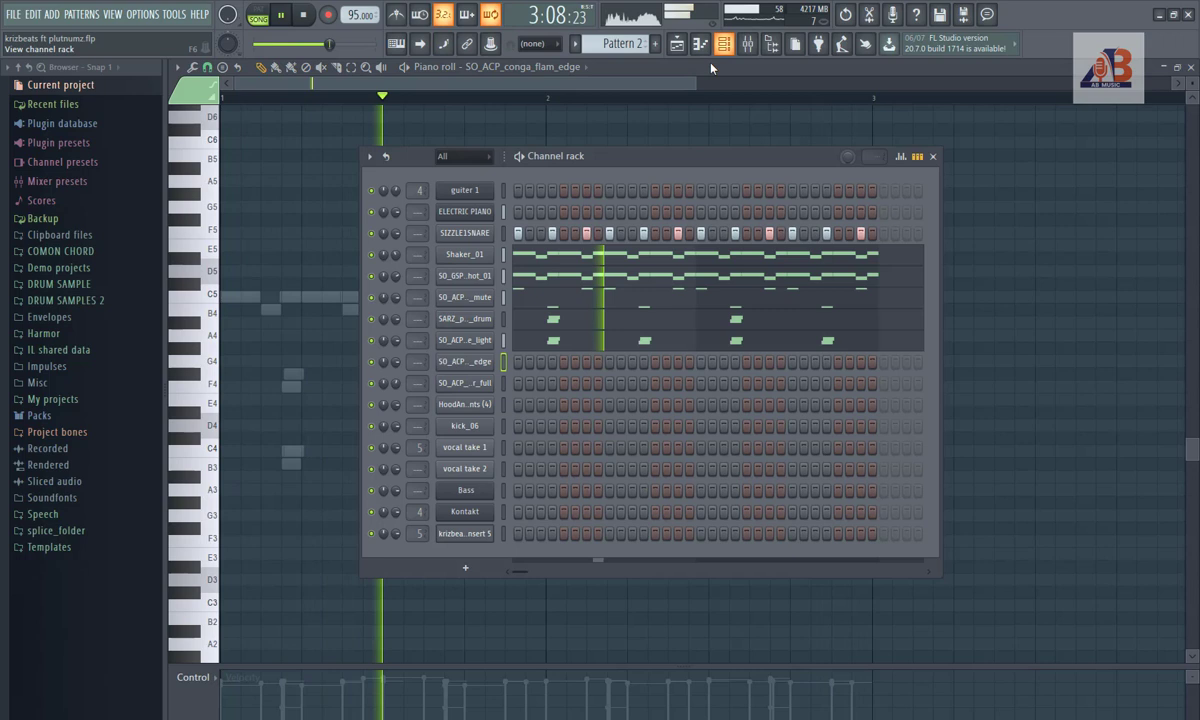
pyautogui.click(548, 343)
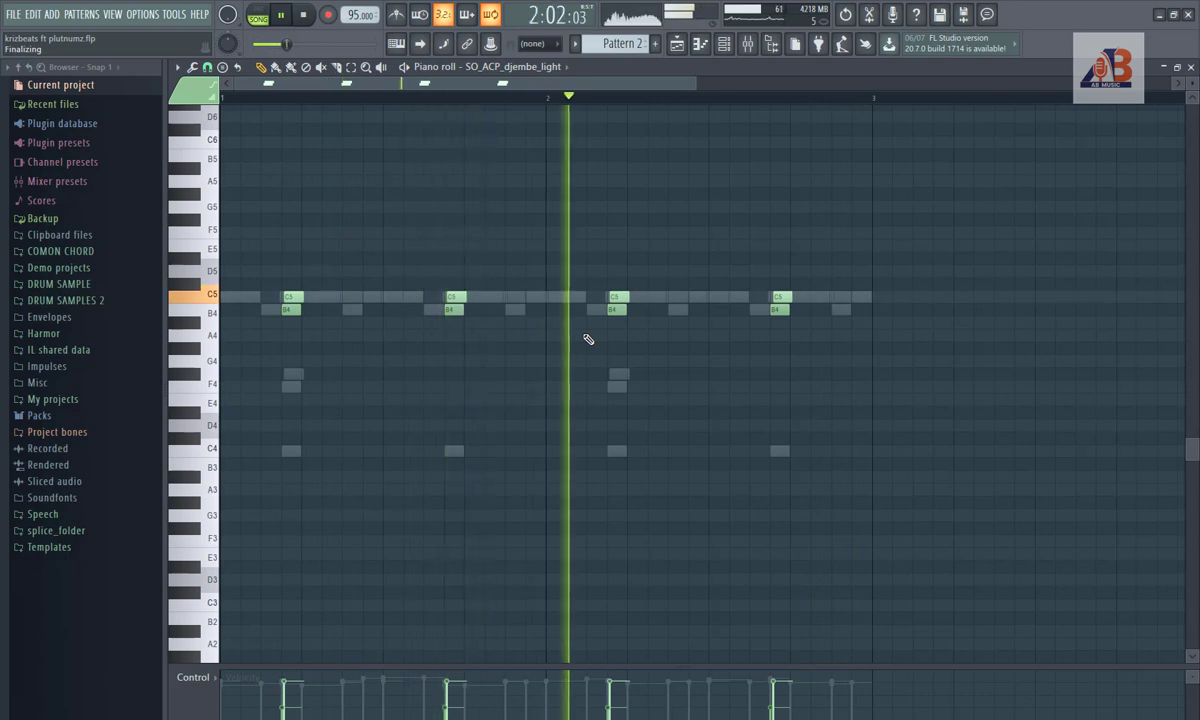
# Step: Add C5 notes at steps 26, 29 and 31 in the SO_ACP_conga_flam_edge piano roll
pyautogui.click(727, 47)
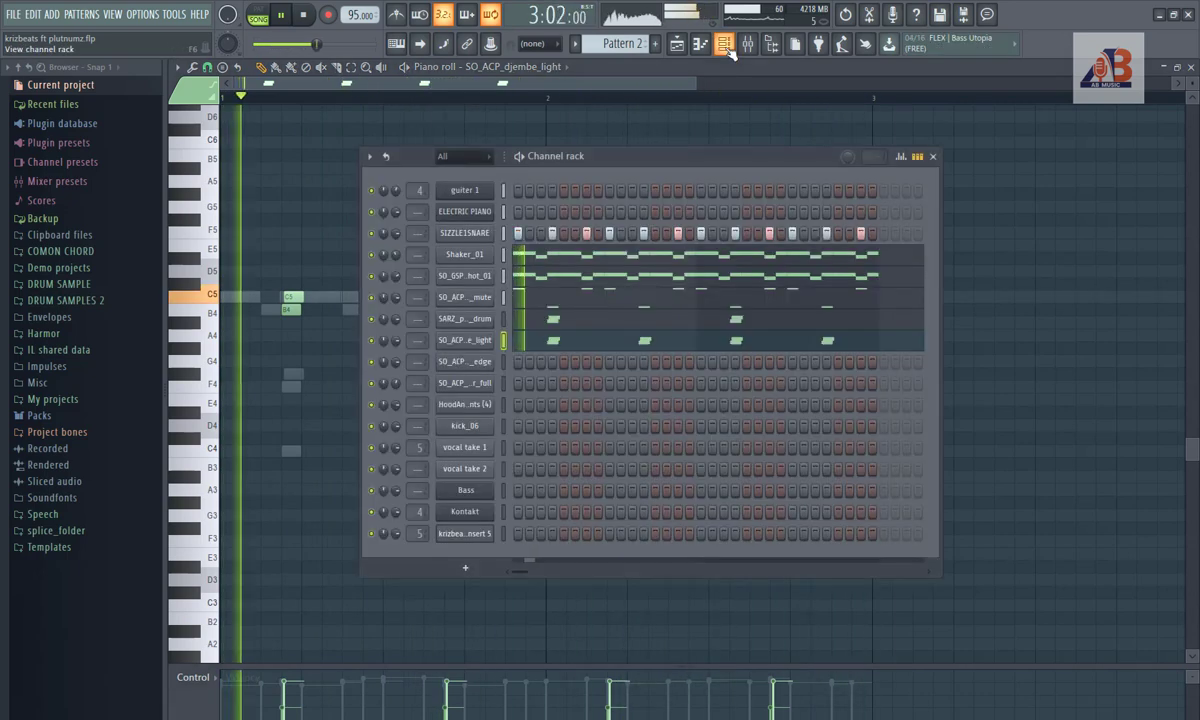
pyautogui.rightClick(479, 365)
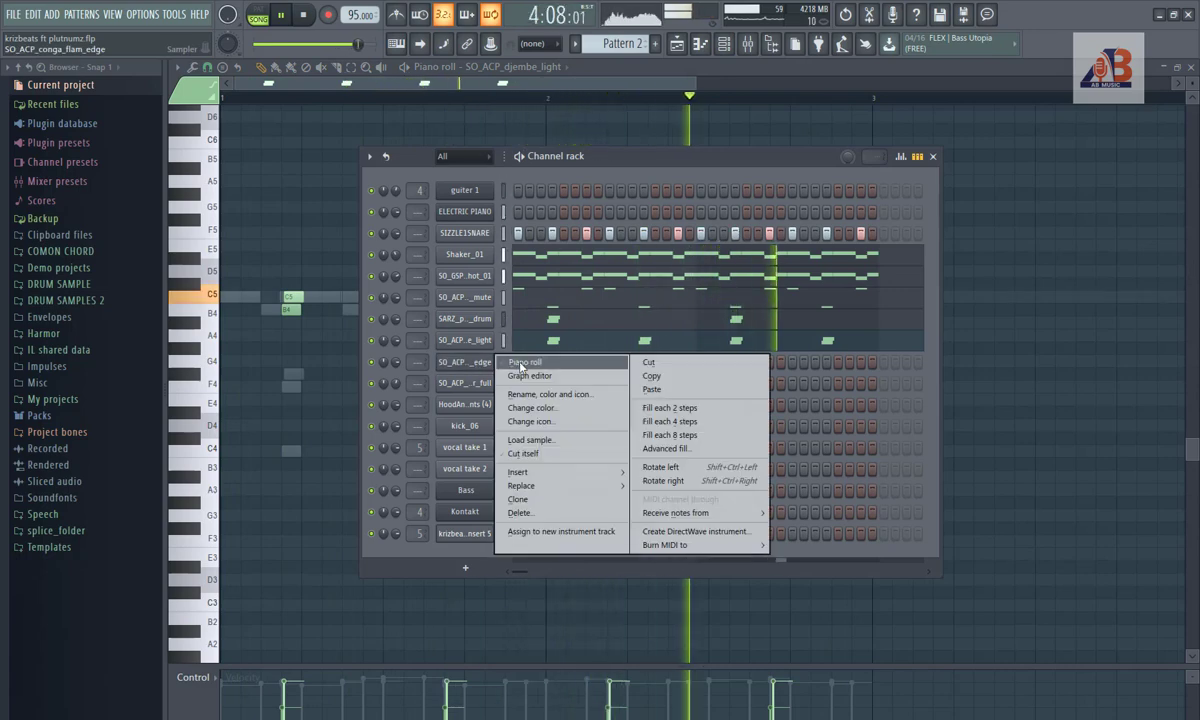
pyautogui.click(521, 364)
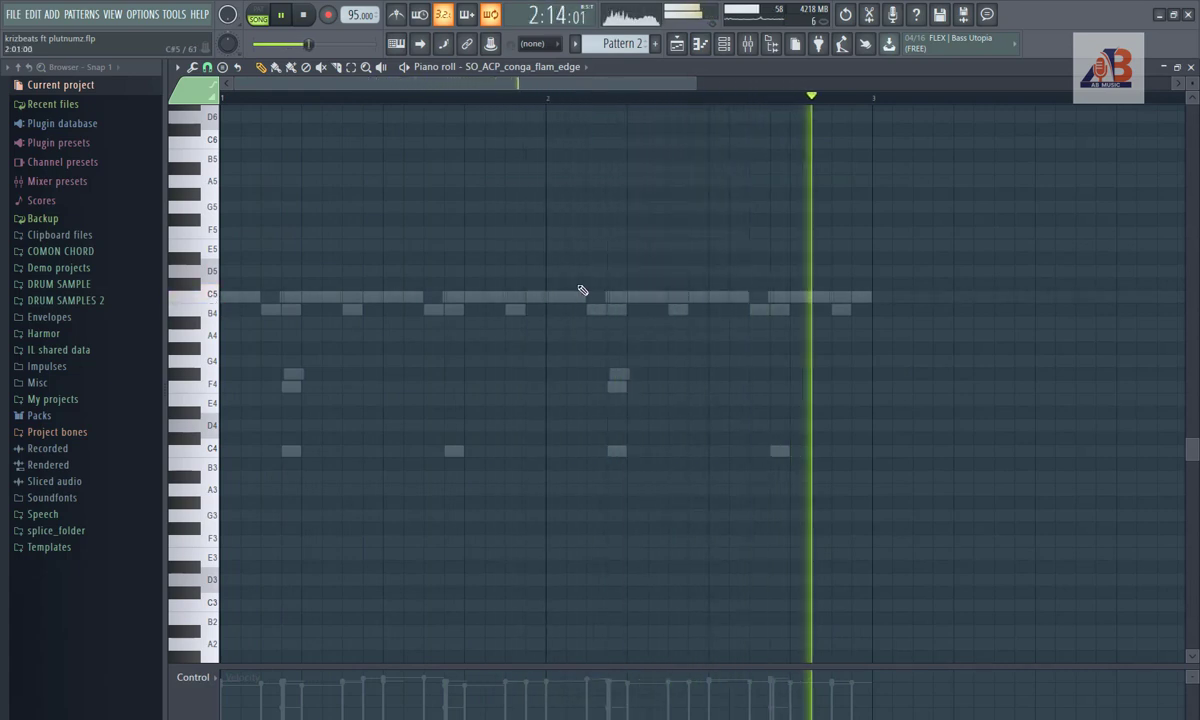
pyautogui.click(798, 297)
pyautogui.click(840, 297)
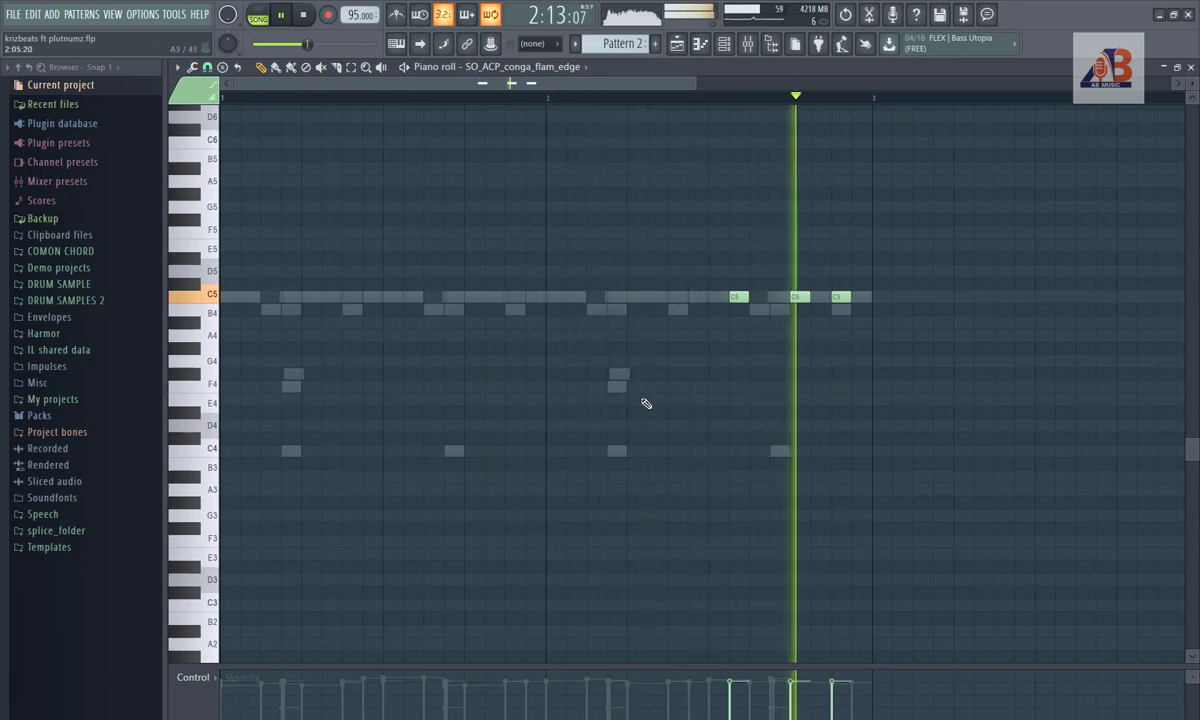
# Step: Open the piano roll of the SO_ACP_conga_loer_full channel
pyautogui.click(724, 43)
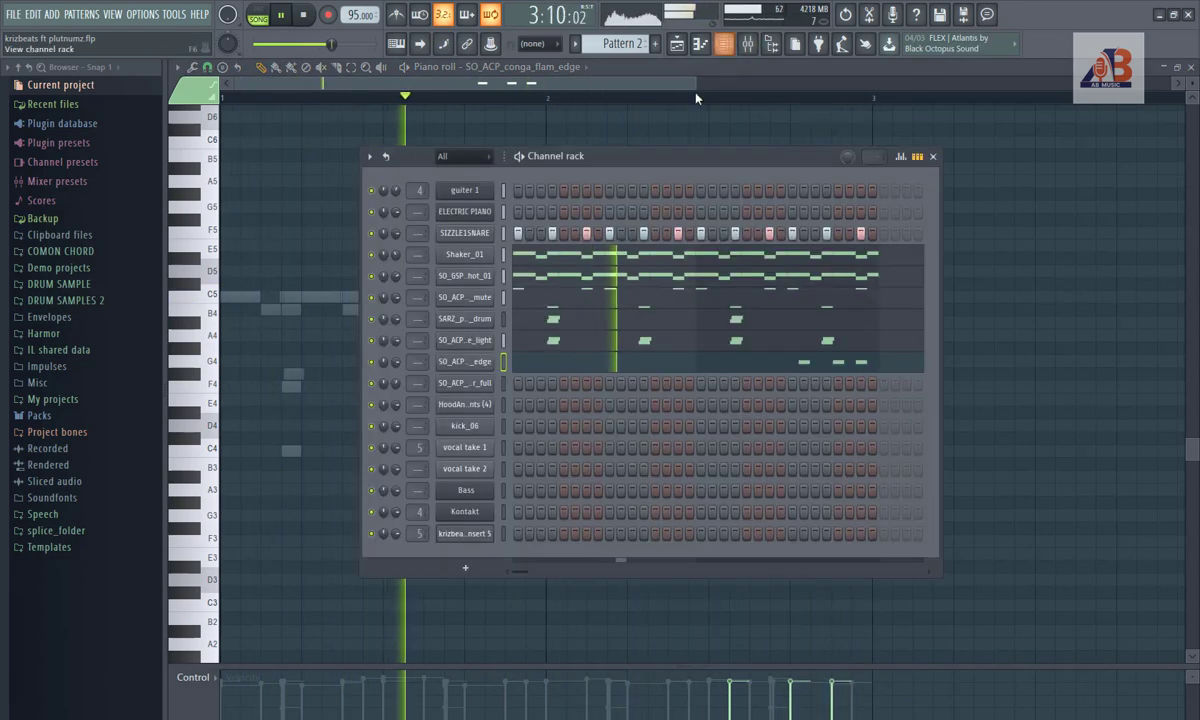
pyautogui.rightClick(477, 384)
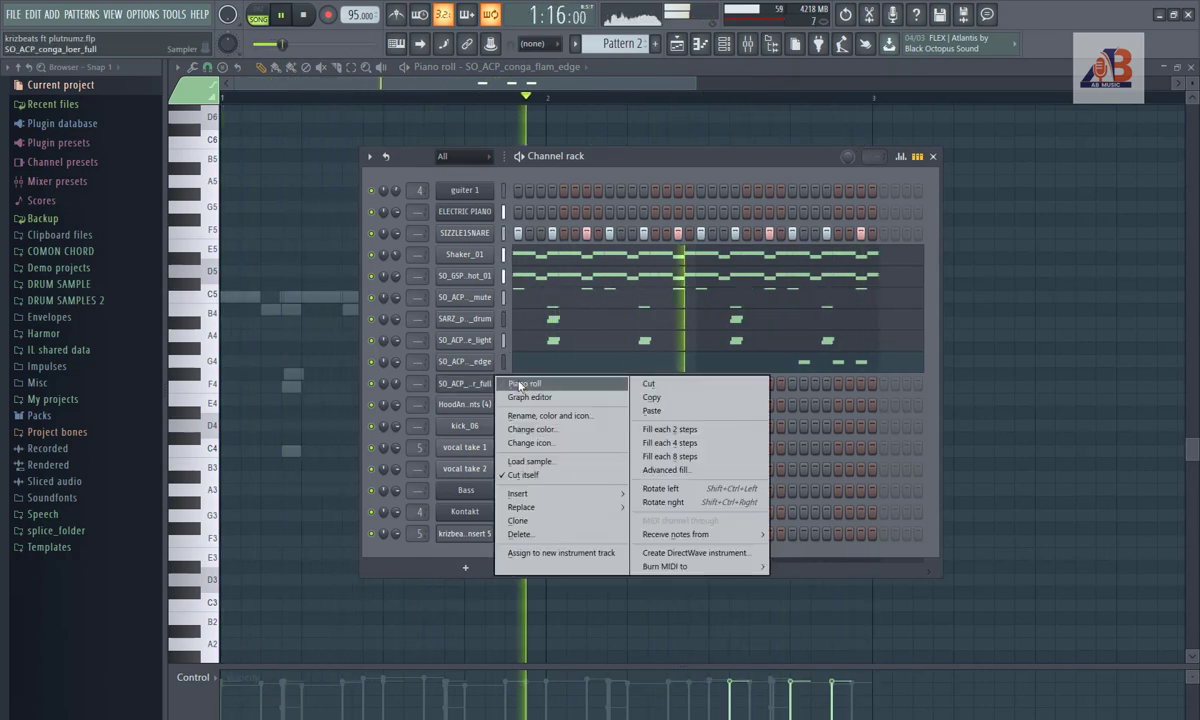
pyautogui.click(505, 392)
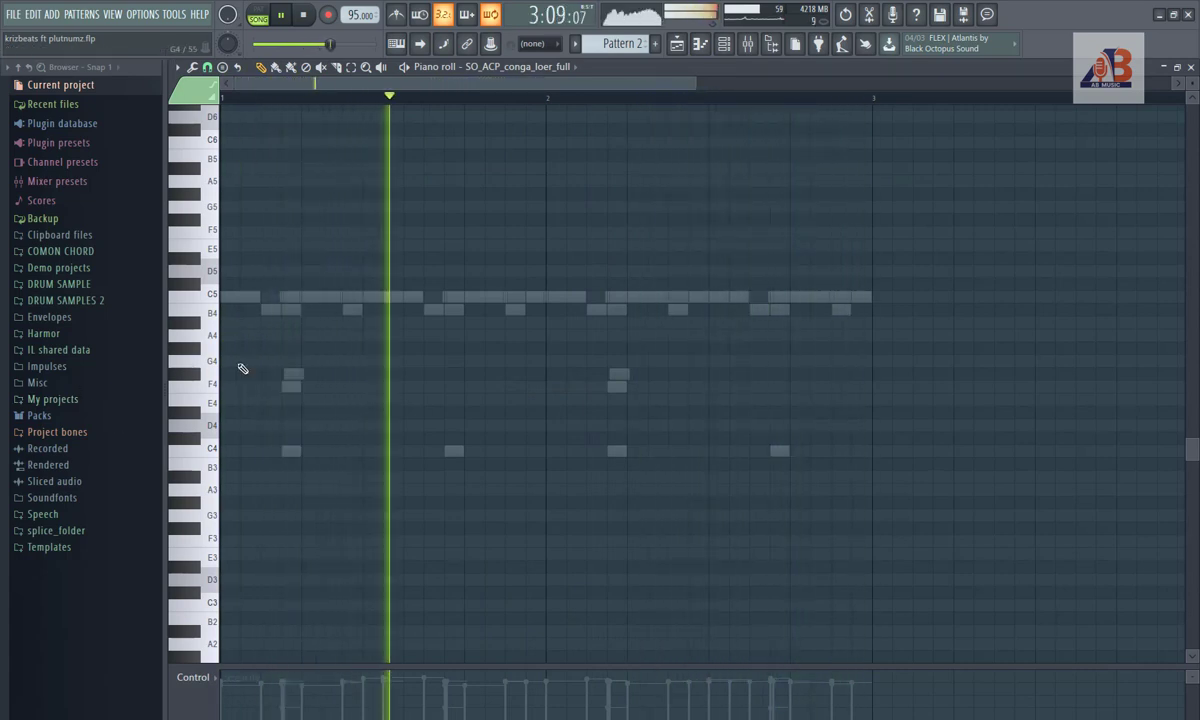
pyautogui.click(287, 374)
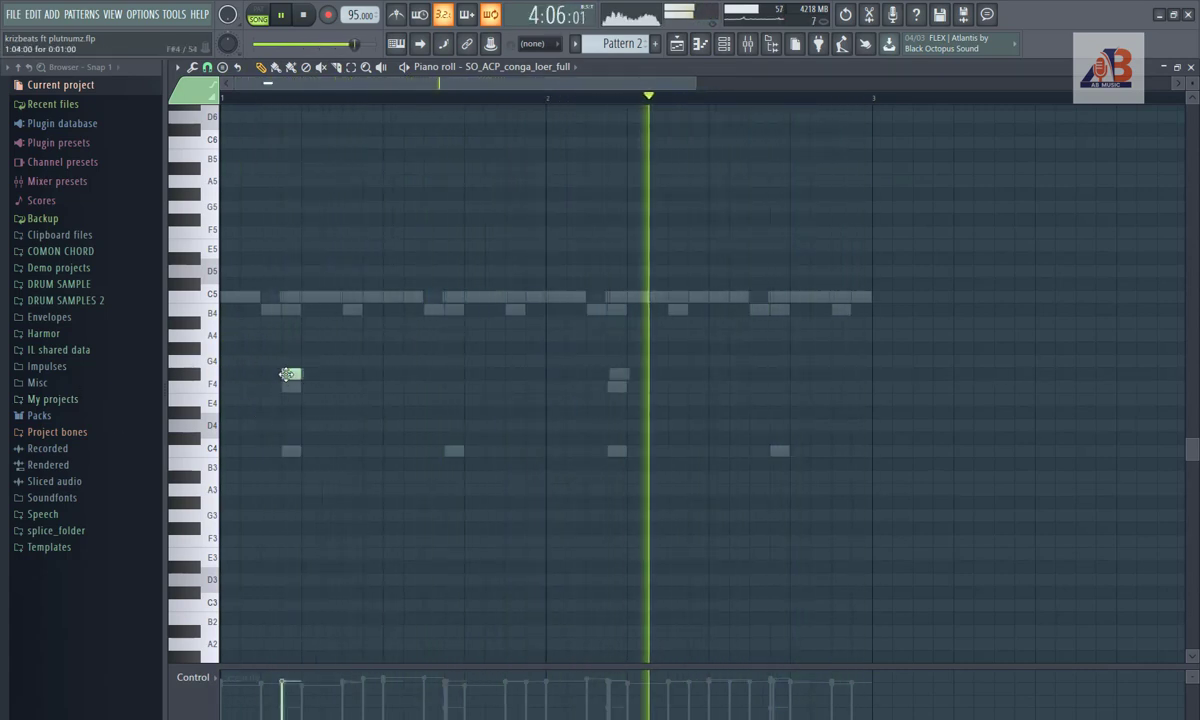
pyautogui.doubleClick(288, 375)
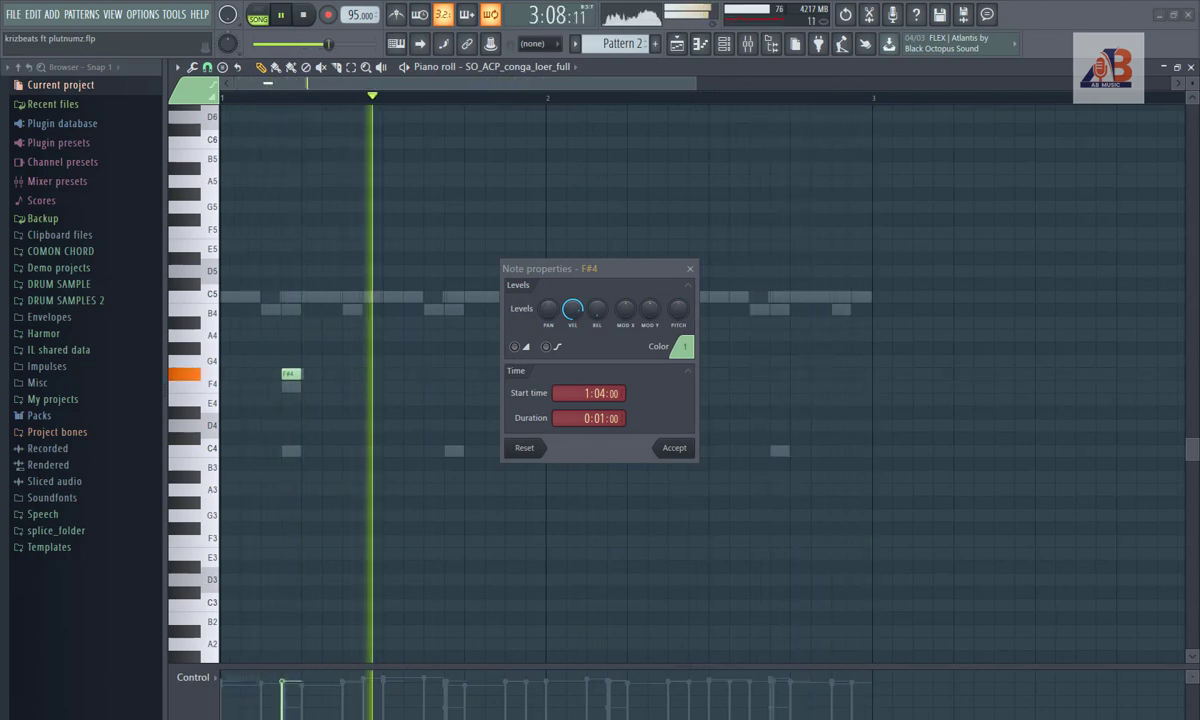
pyautogui.click(692, 270)
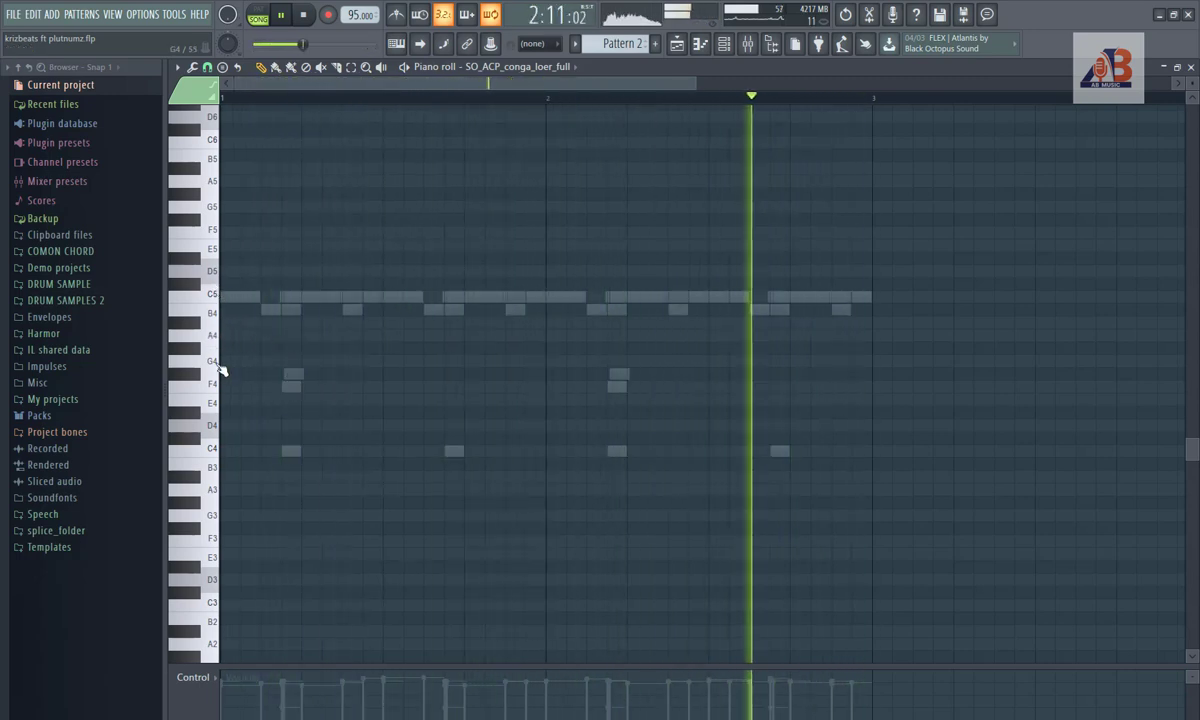
# Step: Place a conga note at step 4, raise it an octave to E5, and add a matching E5 note at step 20
pyautogui.click(218, 407)
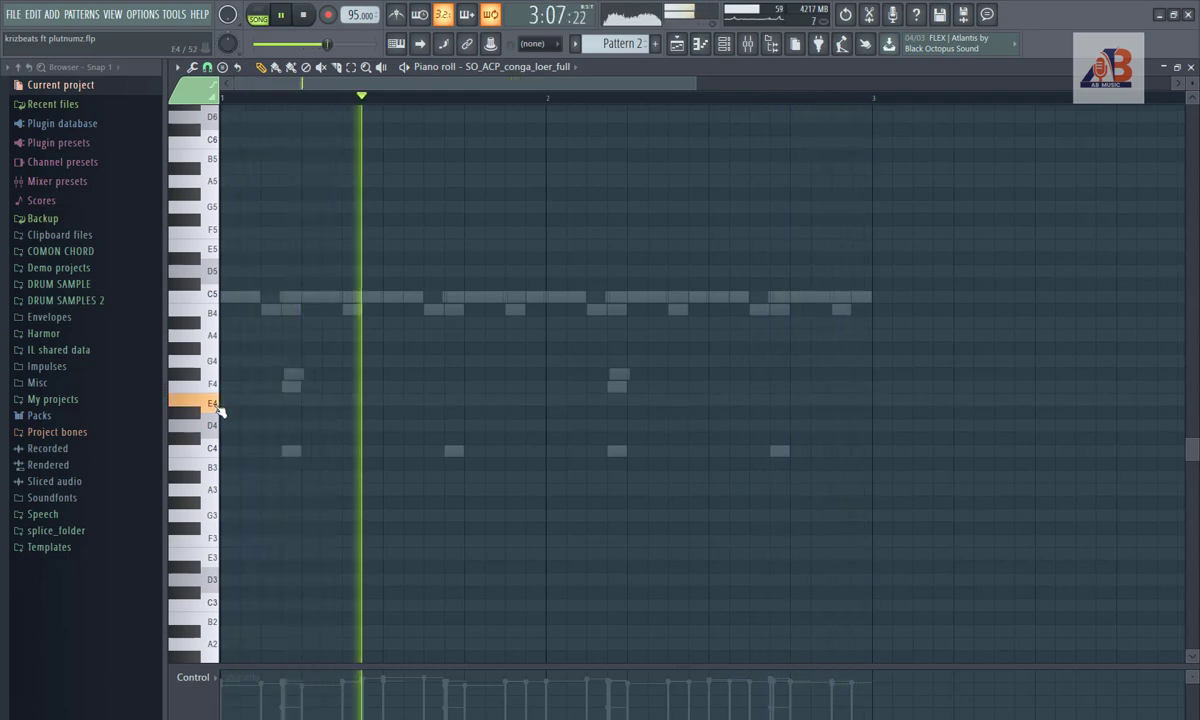
pyautogui.click(267, 401)
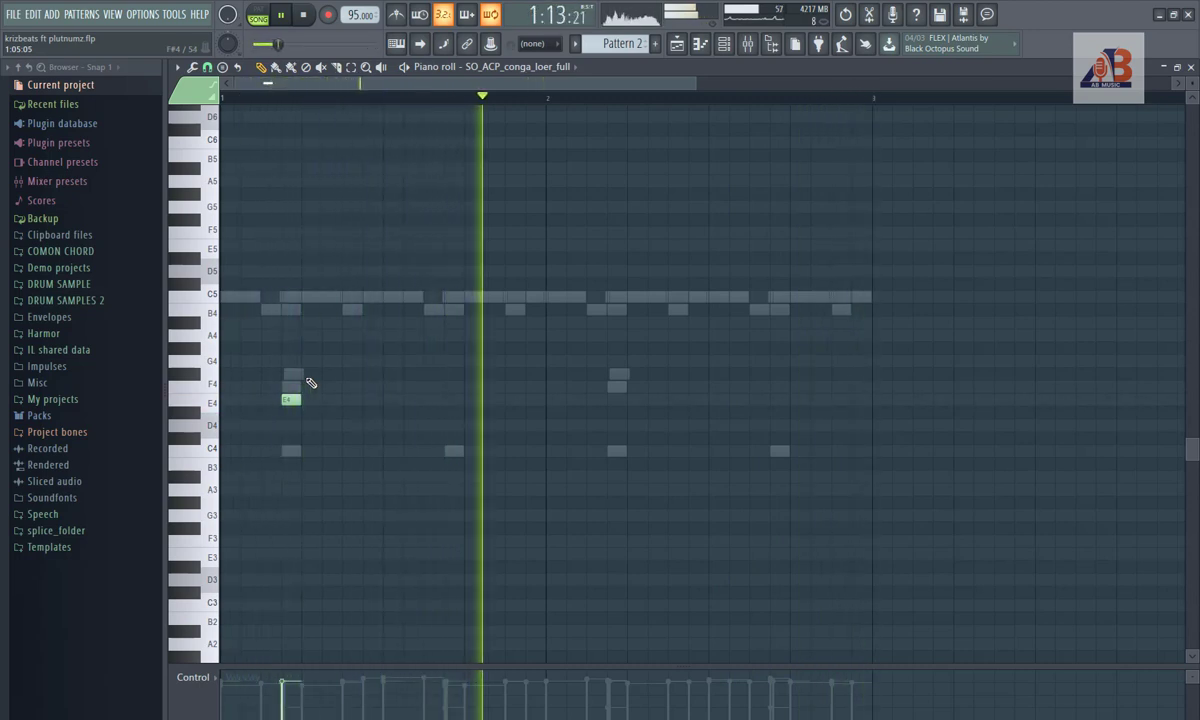
pyautogui.hotkey('ctrl', 'Up')
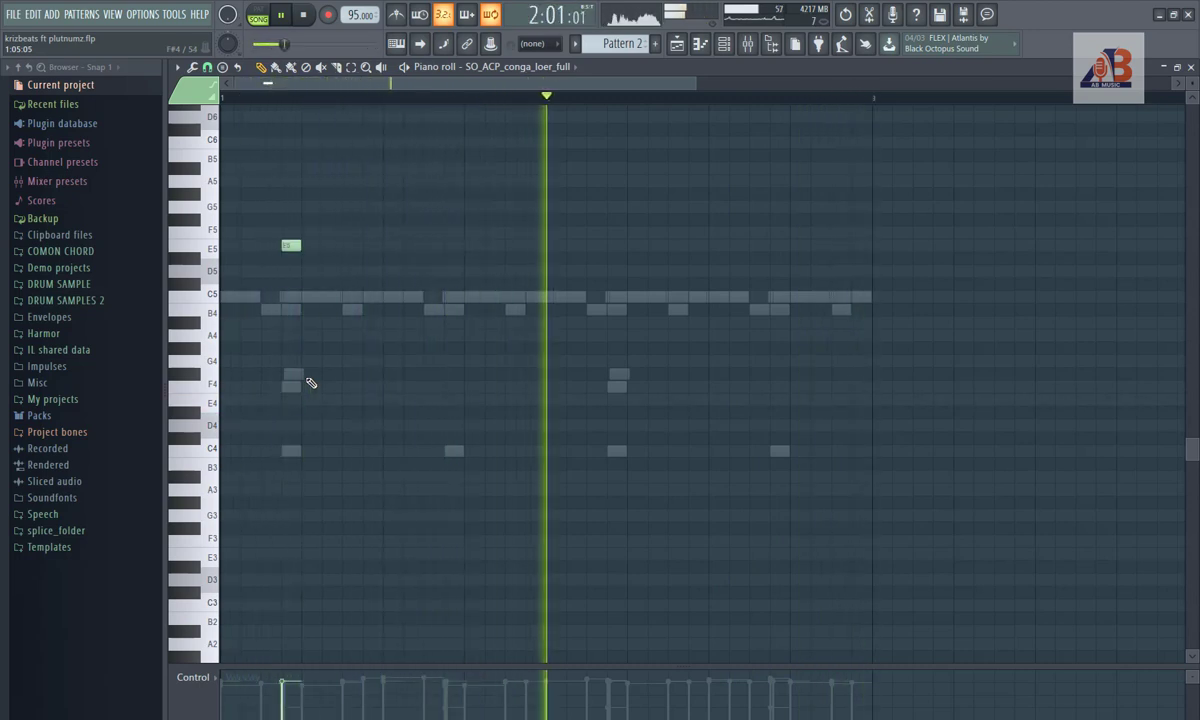
pyautogui.click(610, 234)
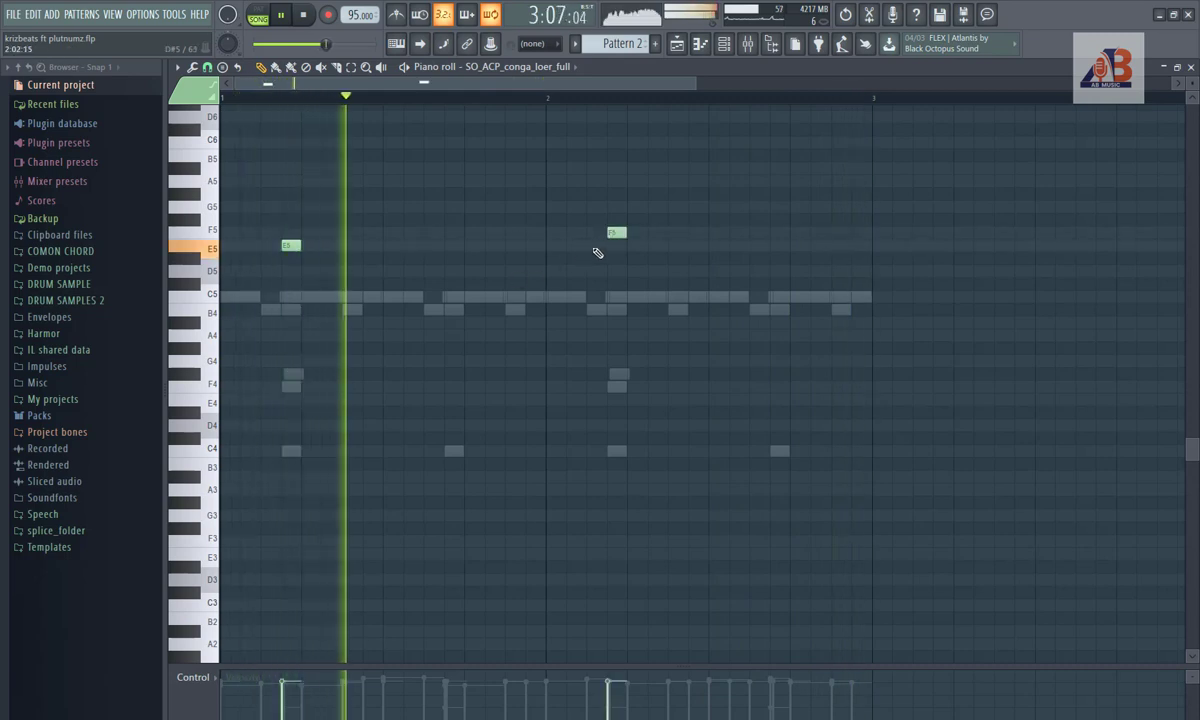
pyautogui.click(610, 246)
pyautogui.rightClick(609, 234)
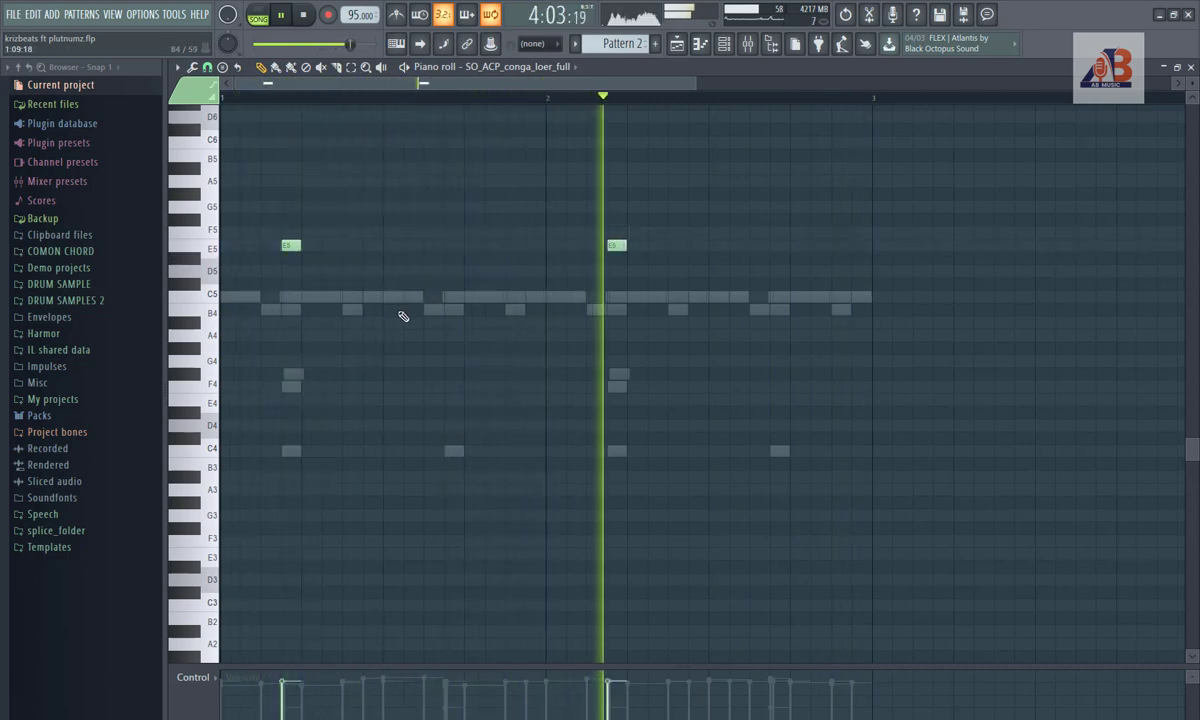
# Step: Add three consecutive C5 conga notes and move them to steps 10, 11 and 12
pyautogui.click(352, 297)
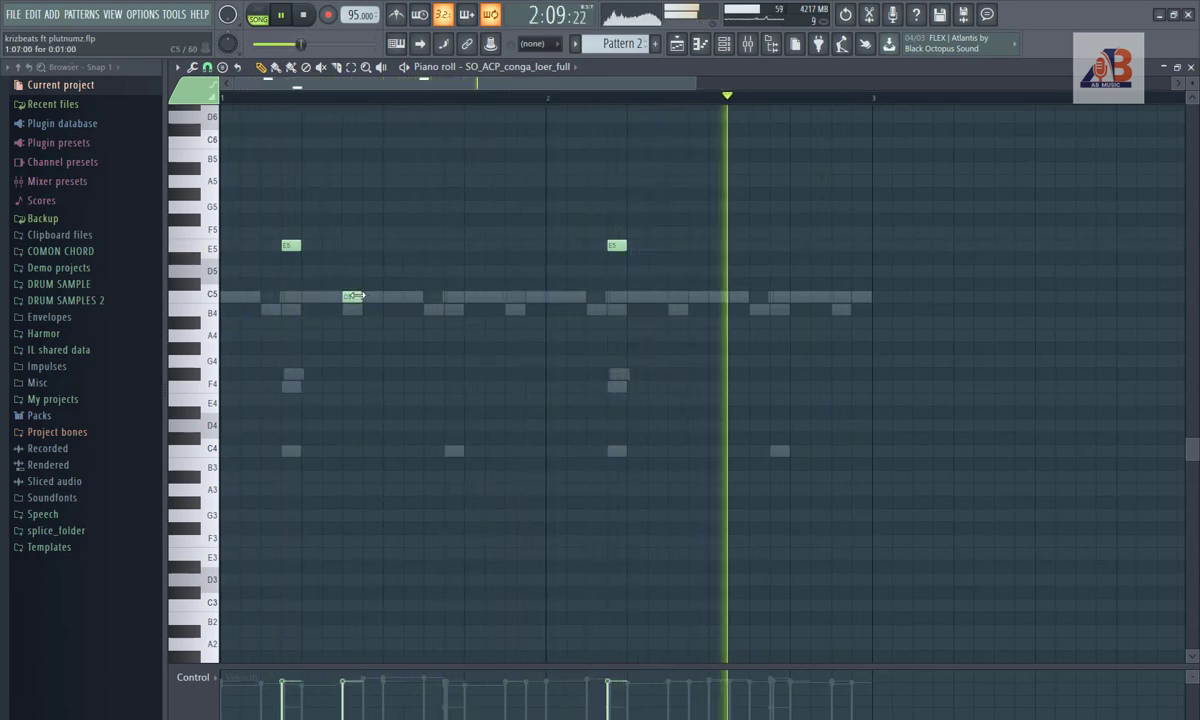
pyautogui.click(331, 297)
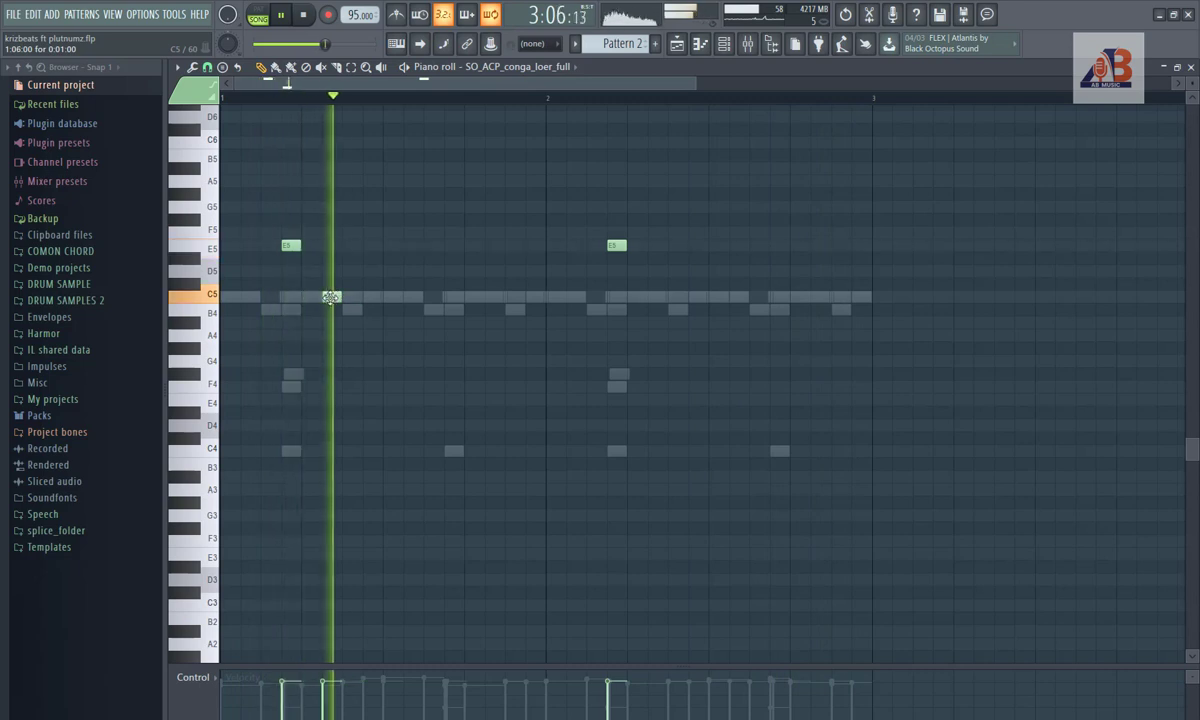
pyautogui.click(369, 297)
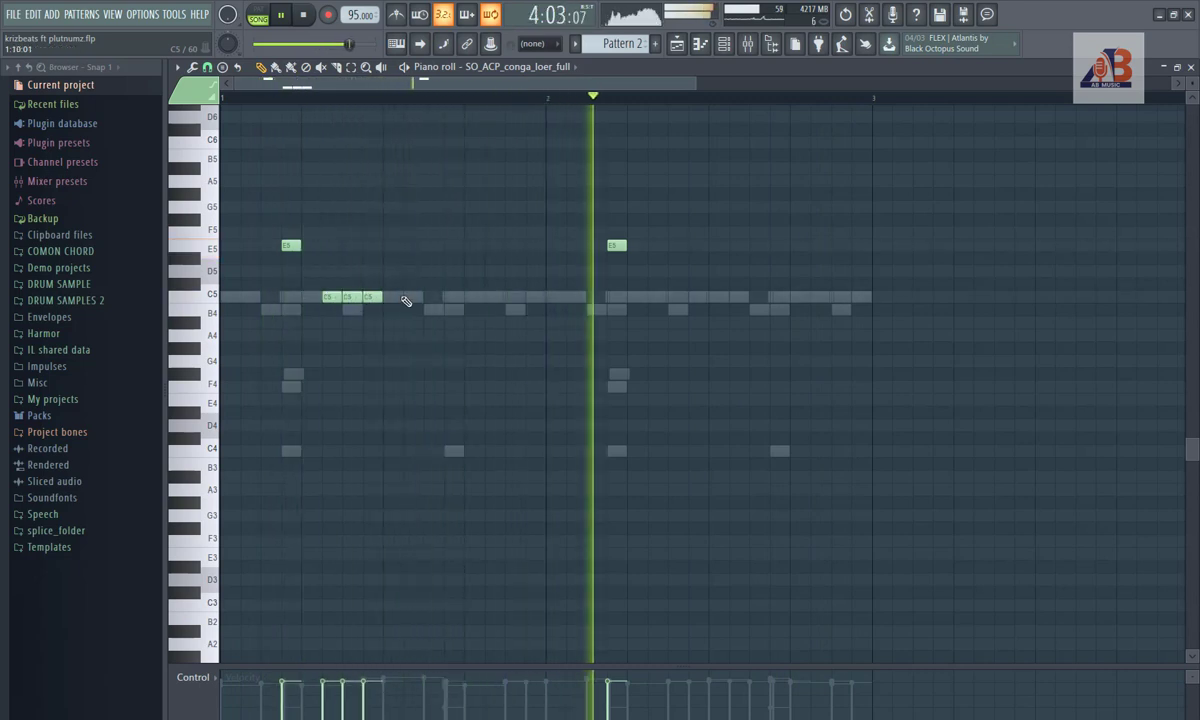
pyautogui.moveTo(352, 310); pyautogui.dragTo(433, 297)
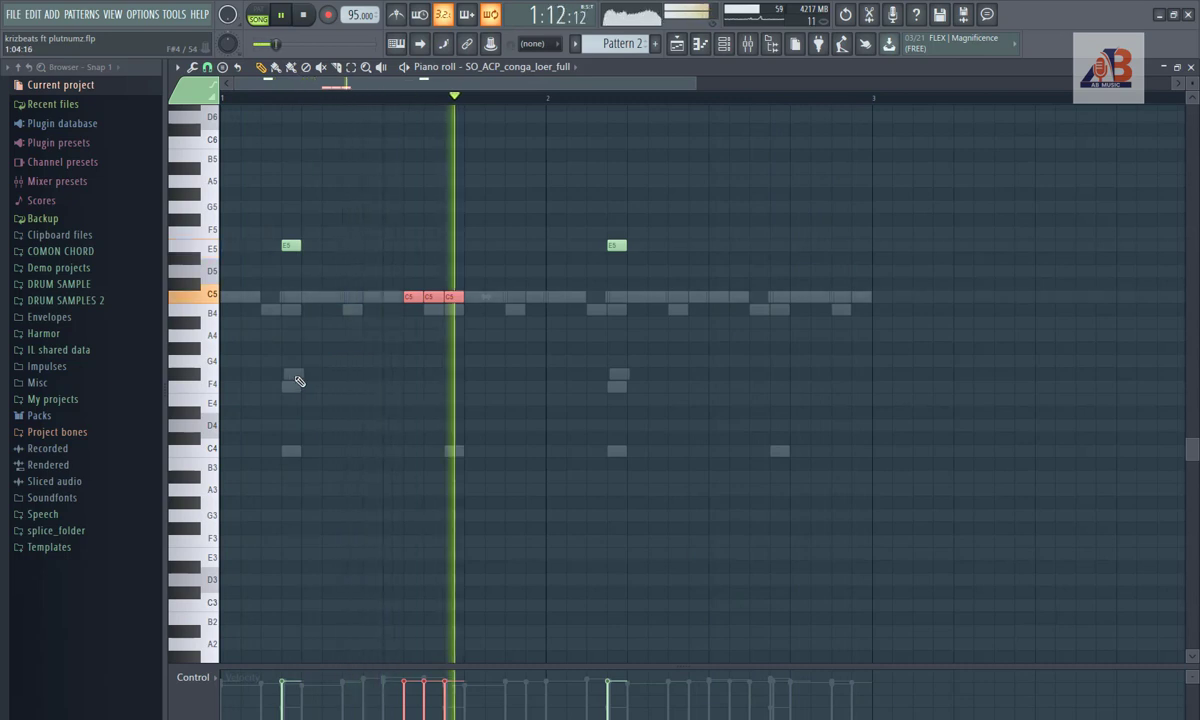
# Step: In the HoodAnthem Chants (4) piano roll, add two-step C5 notes at steps 15, 19, 23 and 27
pyautogui.click(727, 45)
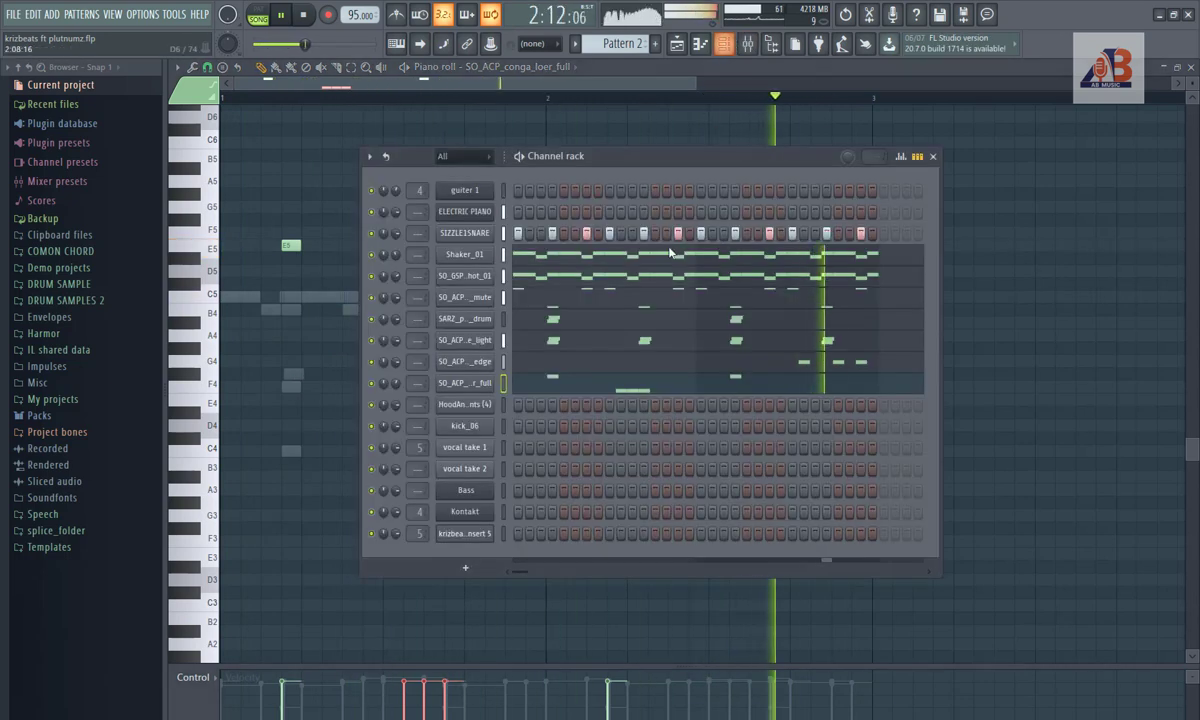
pyautogui.rightClick(486, 408)
pyautogui.click(511, 406)
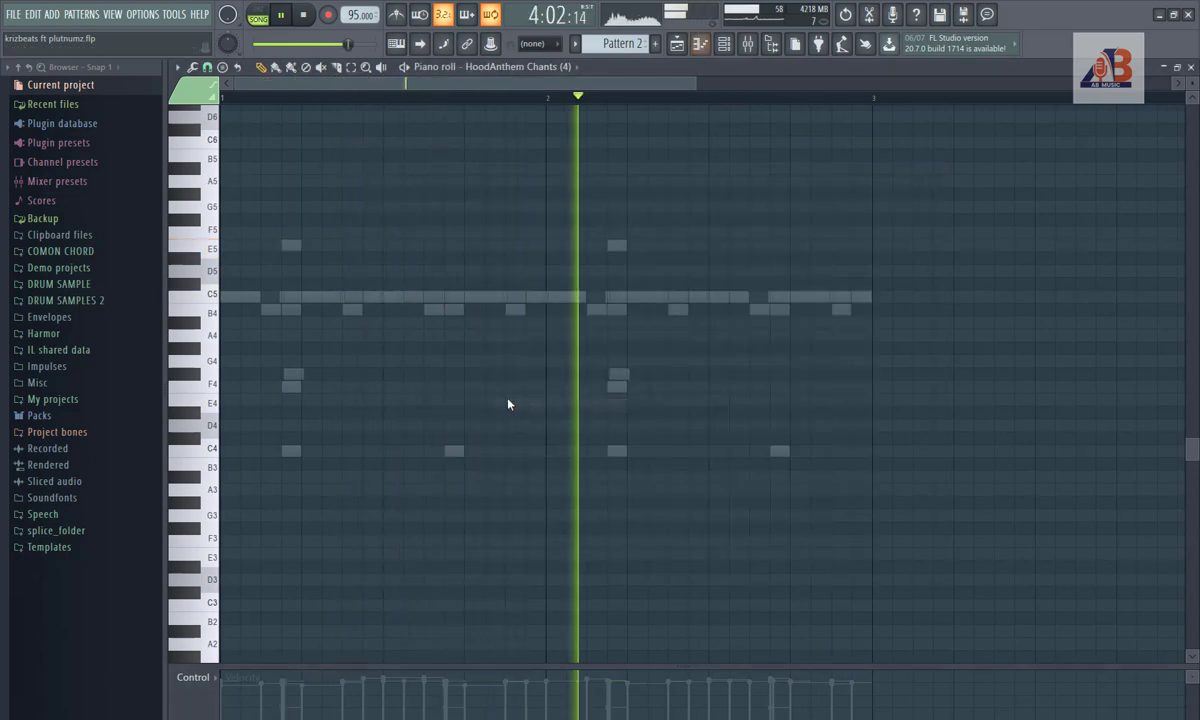
pyautogui.click(515, 298)
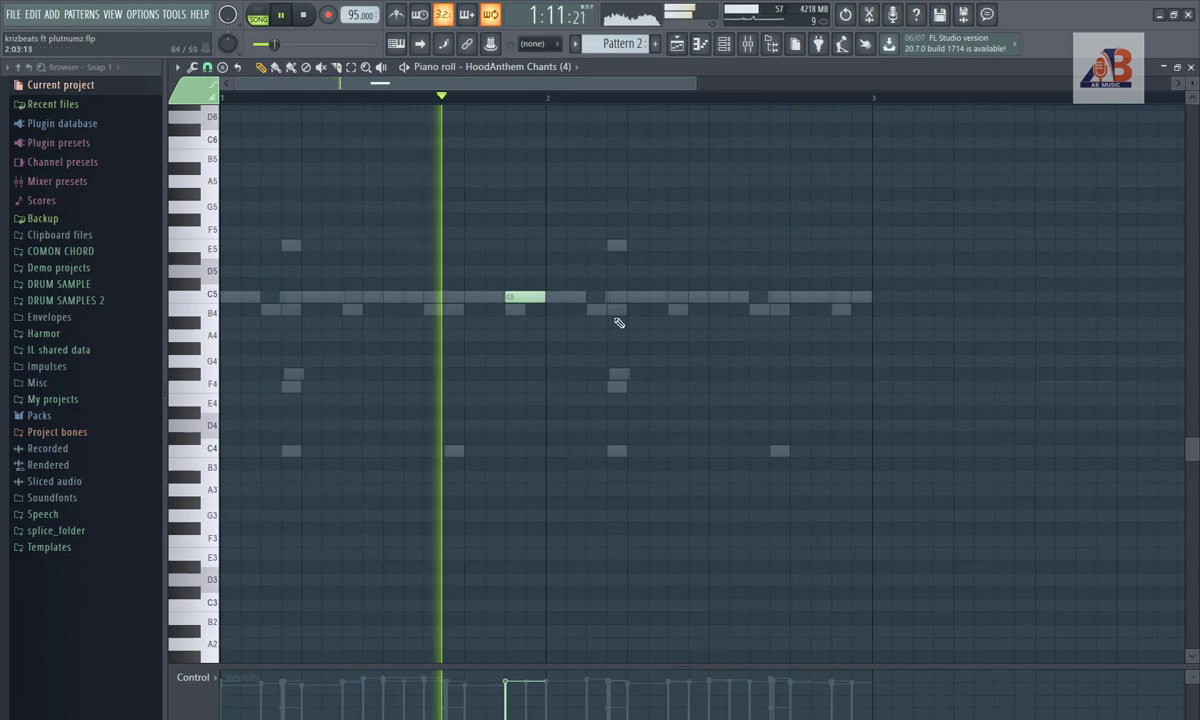
pyautogui.click(605, 298)
pyautogui.click(680, 298)
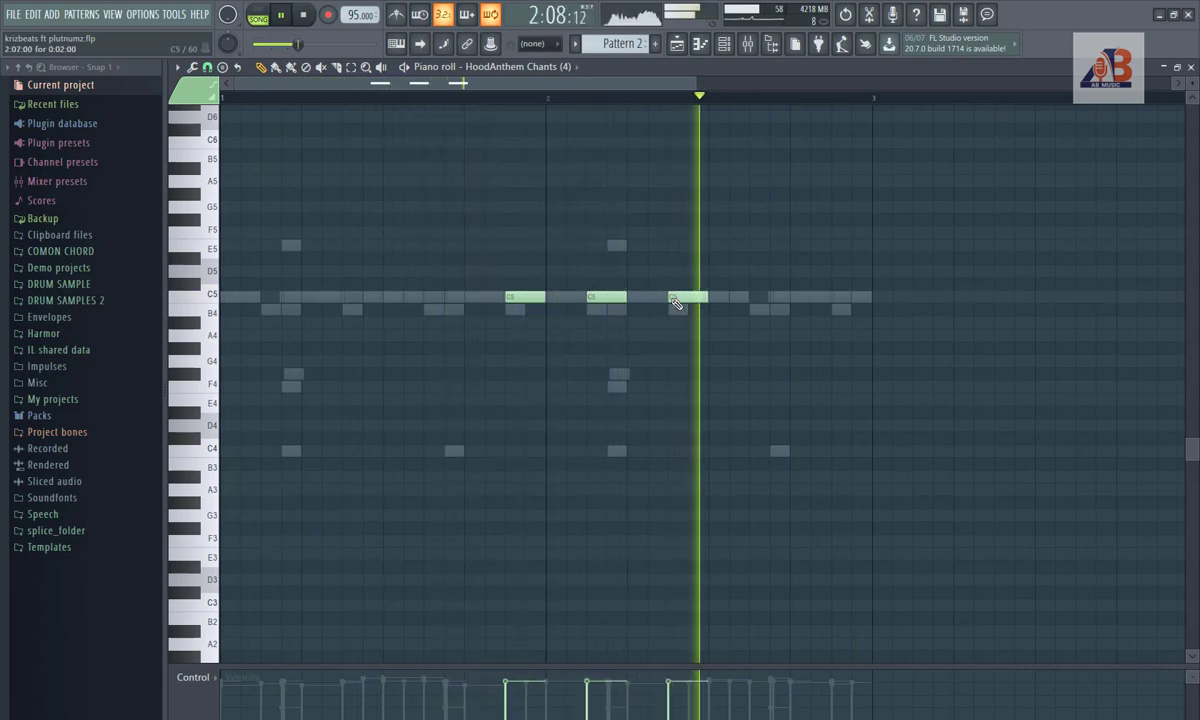
pyautogui.click(760, 298)
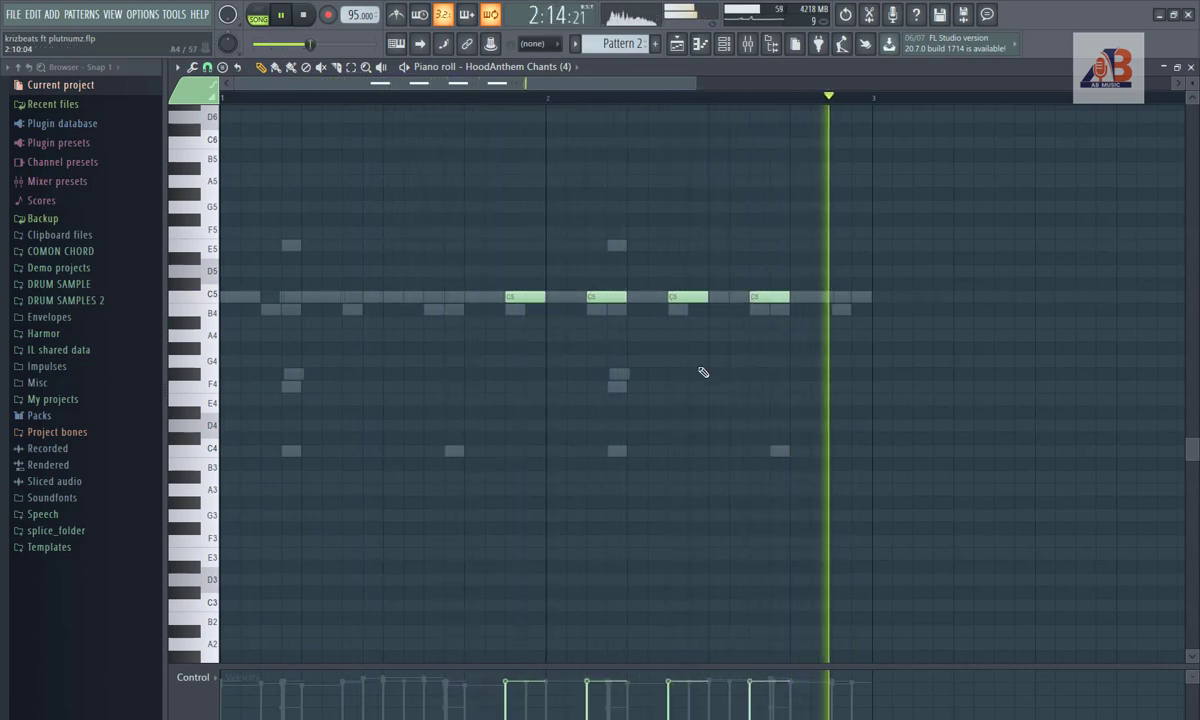
# Step: Lower the velocities of the last three chant notes progressively, with the third note at about 24%, for an echo effect
pyautogui.click(588, 697)
pyautogui.click(669, 709)
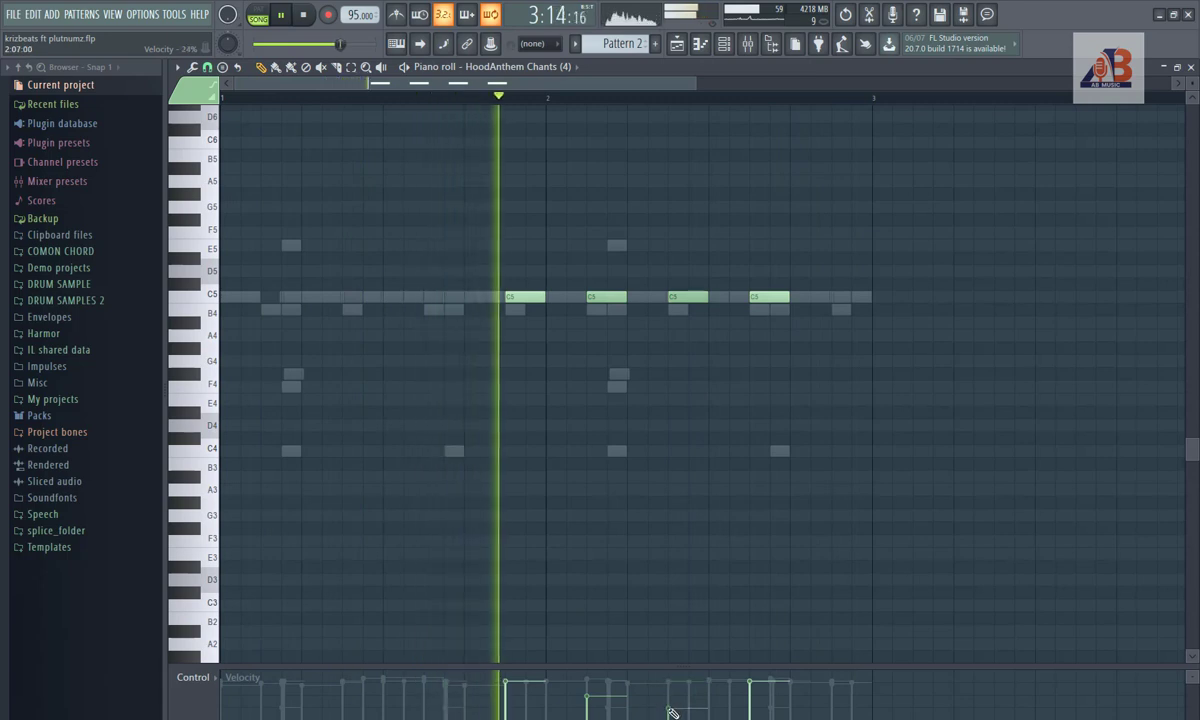
pyautogui.click(751, 713)
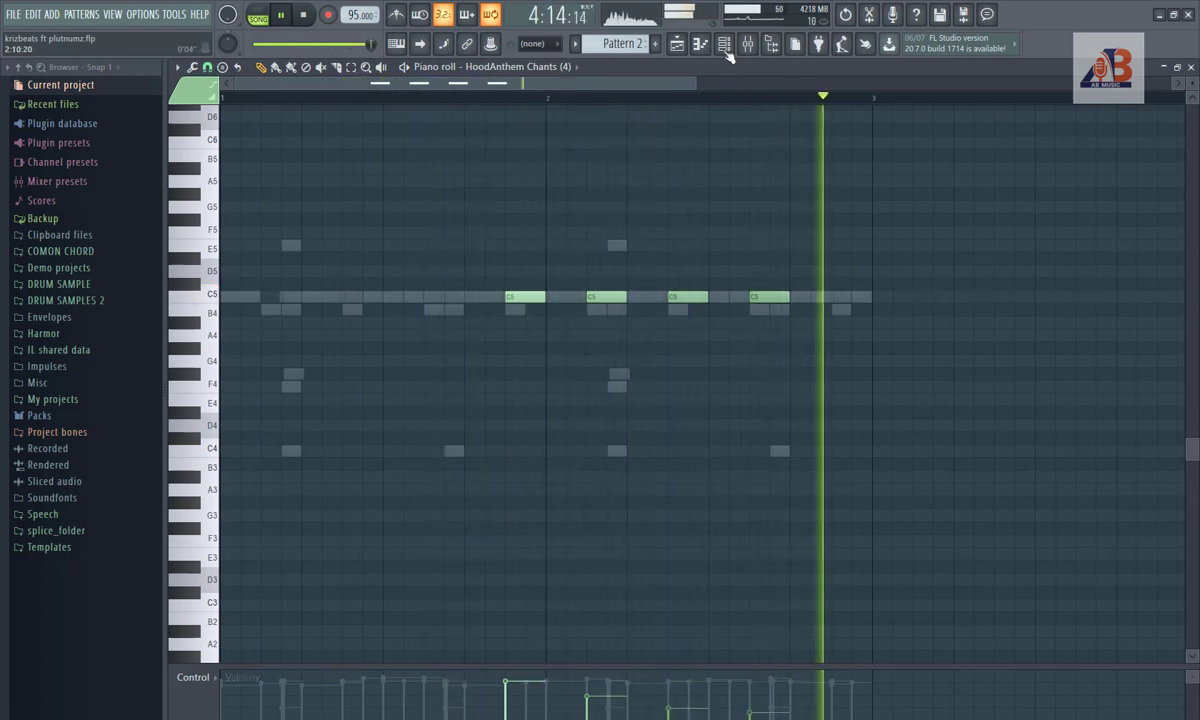
# Step: Fill the kick_06 channel on every fourth step and show the playlist
pyautogui.press('F6')
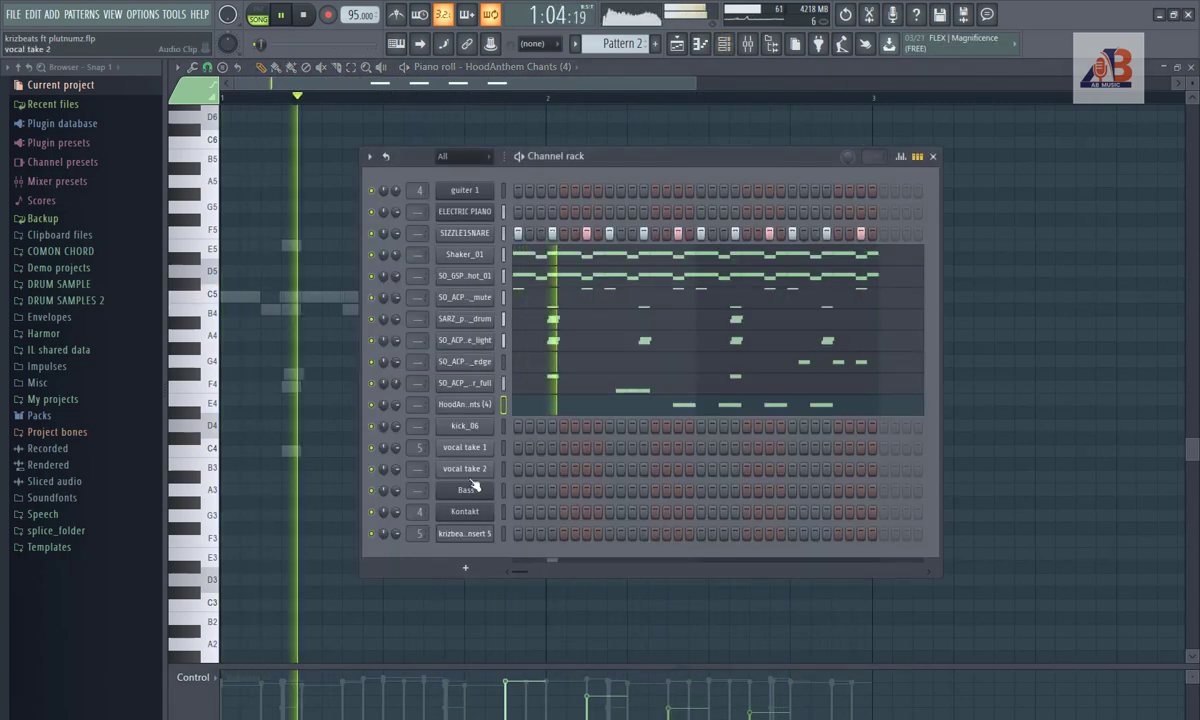
pyautogui.rightClick(490, 427)
pyautogui.click(688, 488)
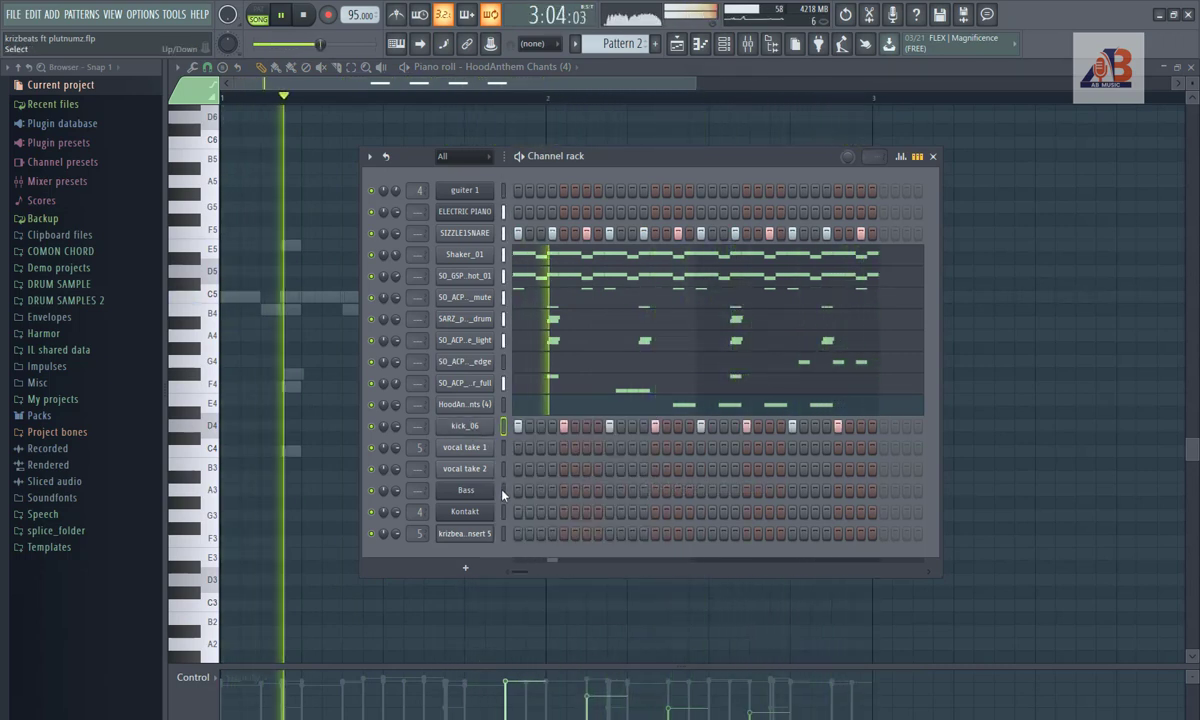
pyautogui.click(676, 45)
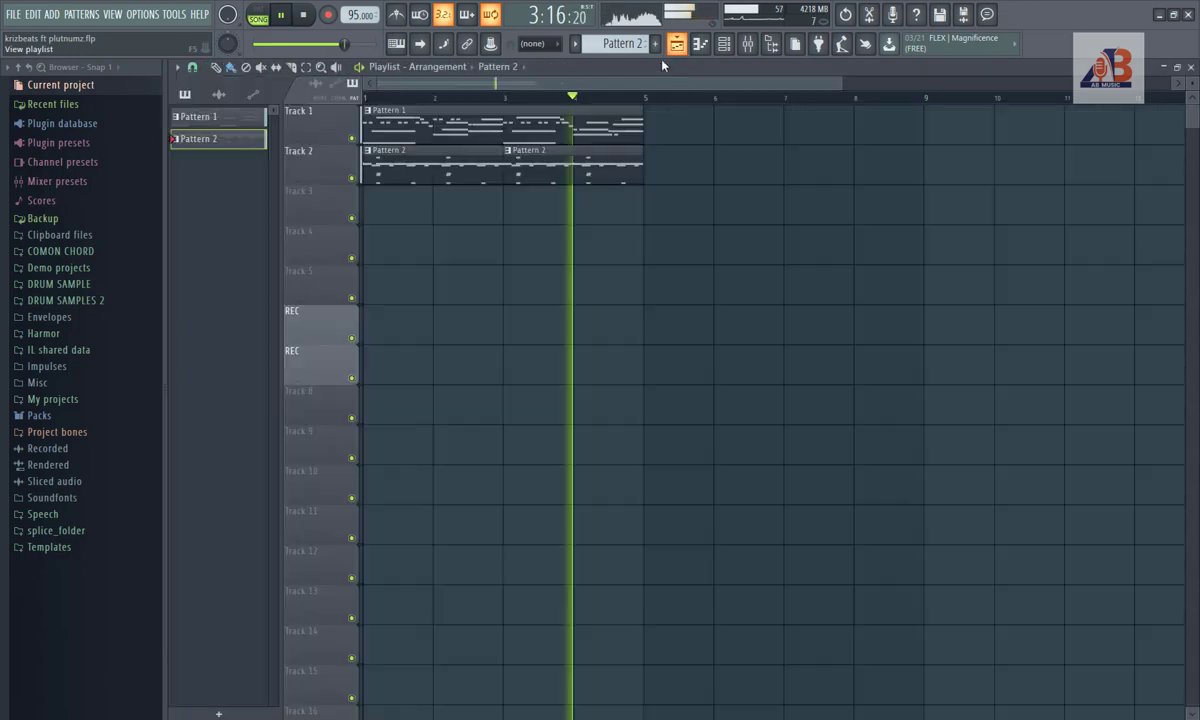
# Step: Create a new empty Pattern 3 and place it on Track 3 of the playlist across bars 1 to 4
pyautogui.click(723, 44)
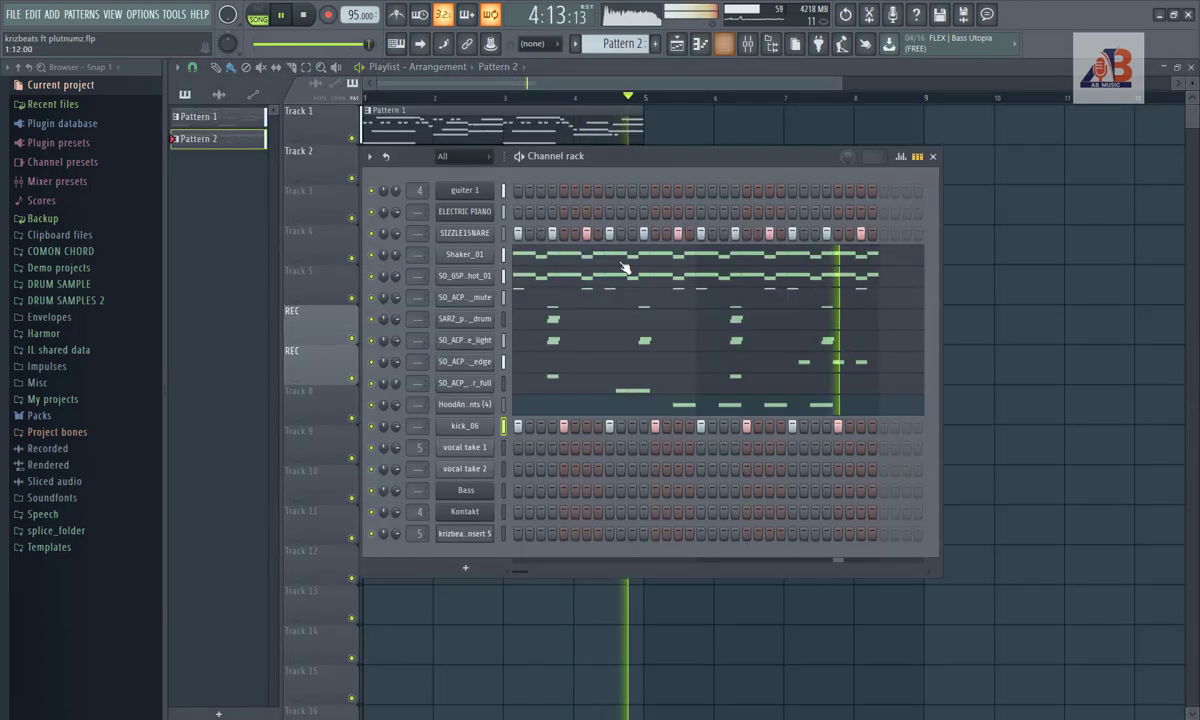
pyautogui.click(656, 45)
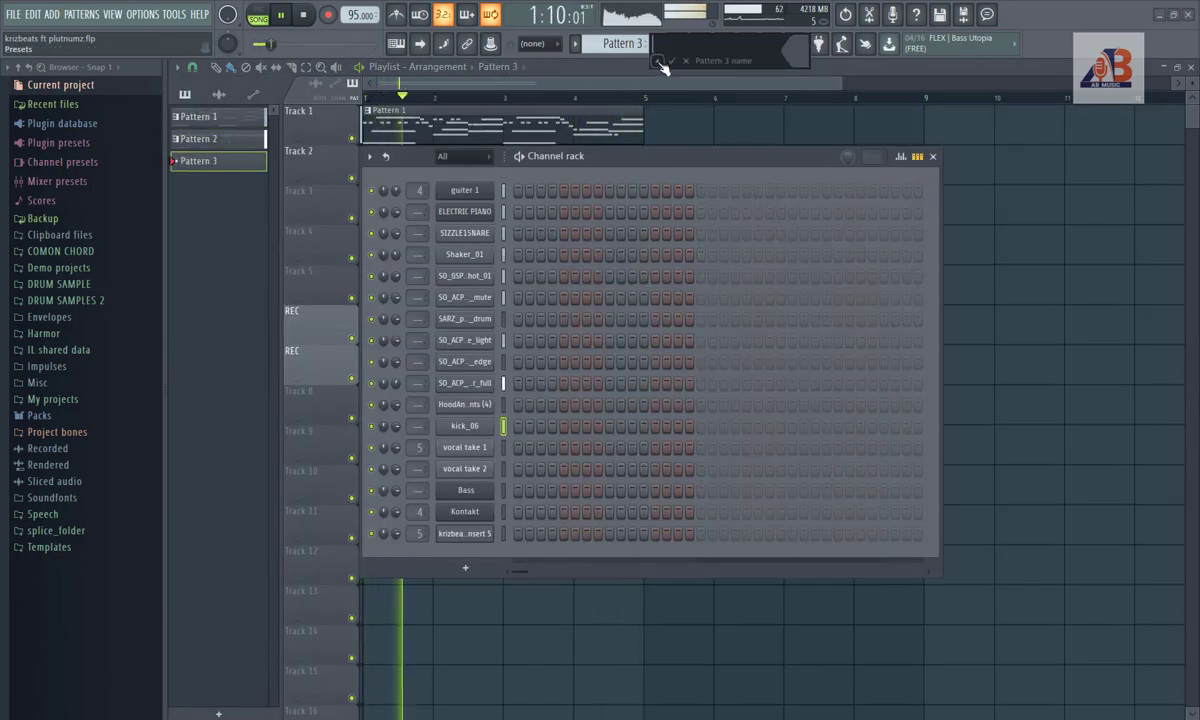
pyautogui.click(933, 158)
pyautogui.click(461, 206)
pyautogui.moveTo(461, 206); pyautogui.dragTo(639, 216)
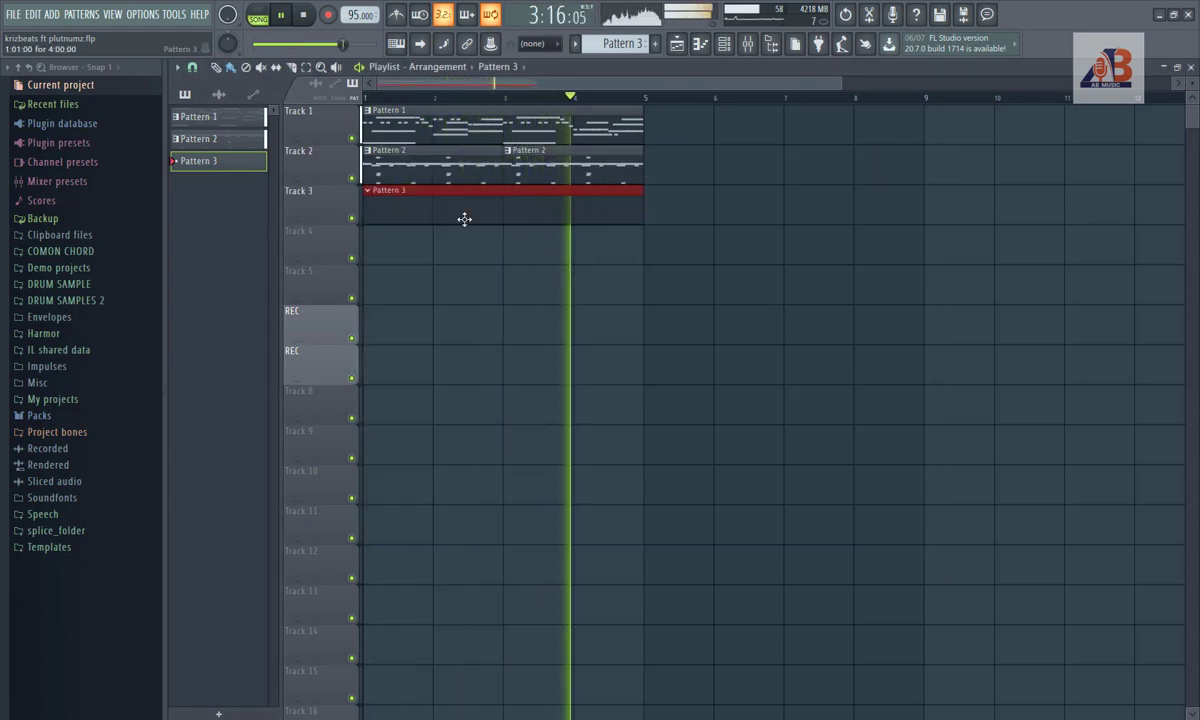
# Step: In the Bass channel's piano roll, place a single A2 note at the start of bar 1 with a length of one beat
pyautogui.click(724, 44)
pyautogui.rightClick(479, 493)
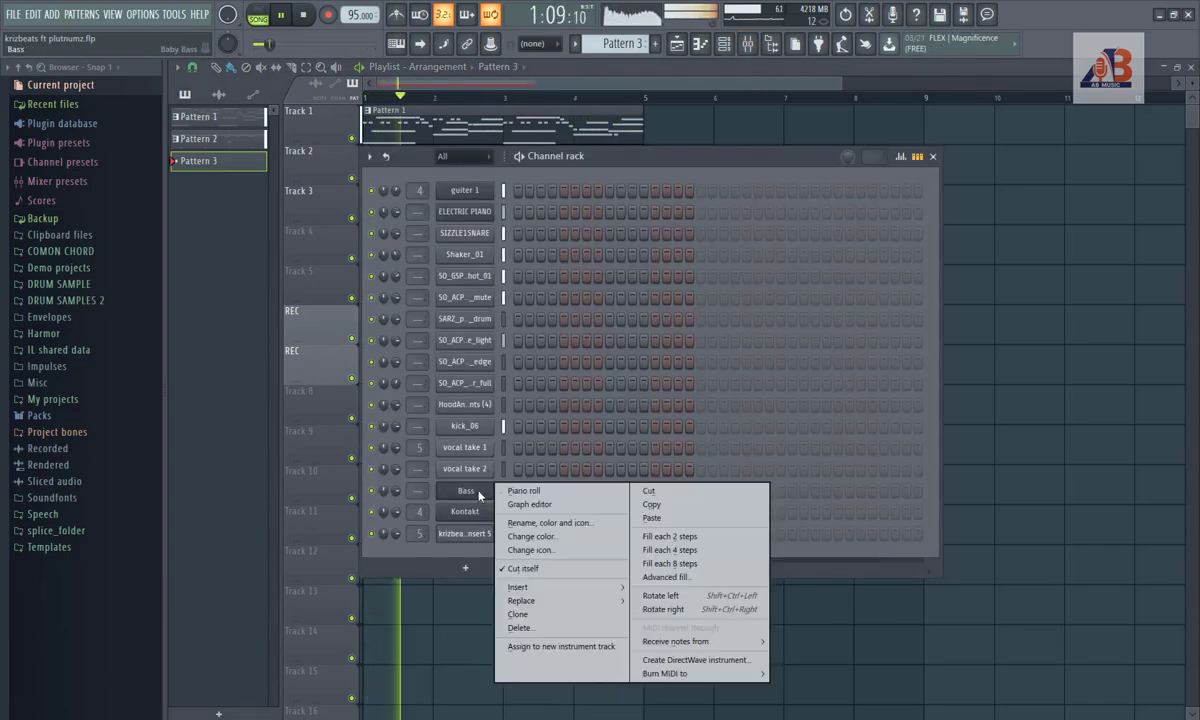
pyautogui.click(555, 491)
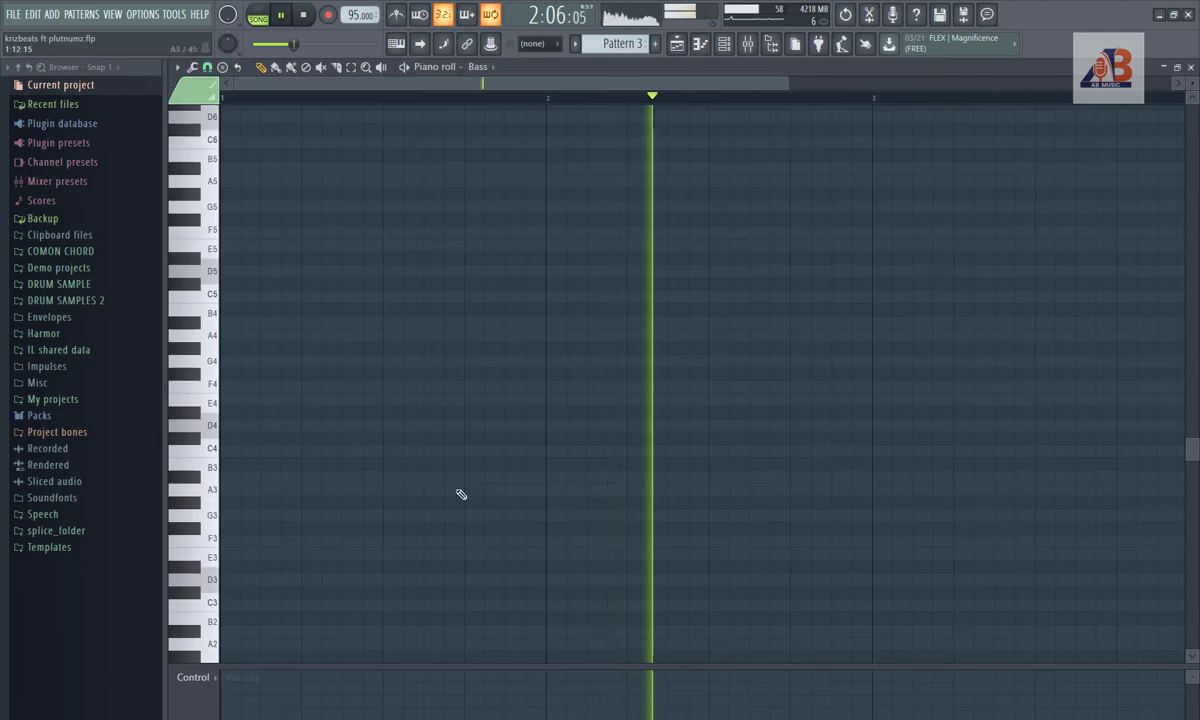
pyautogui.click(237, 337)
pyautogui.moveTo(235, 339); pyautogui.dragTo(220, 535)
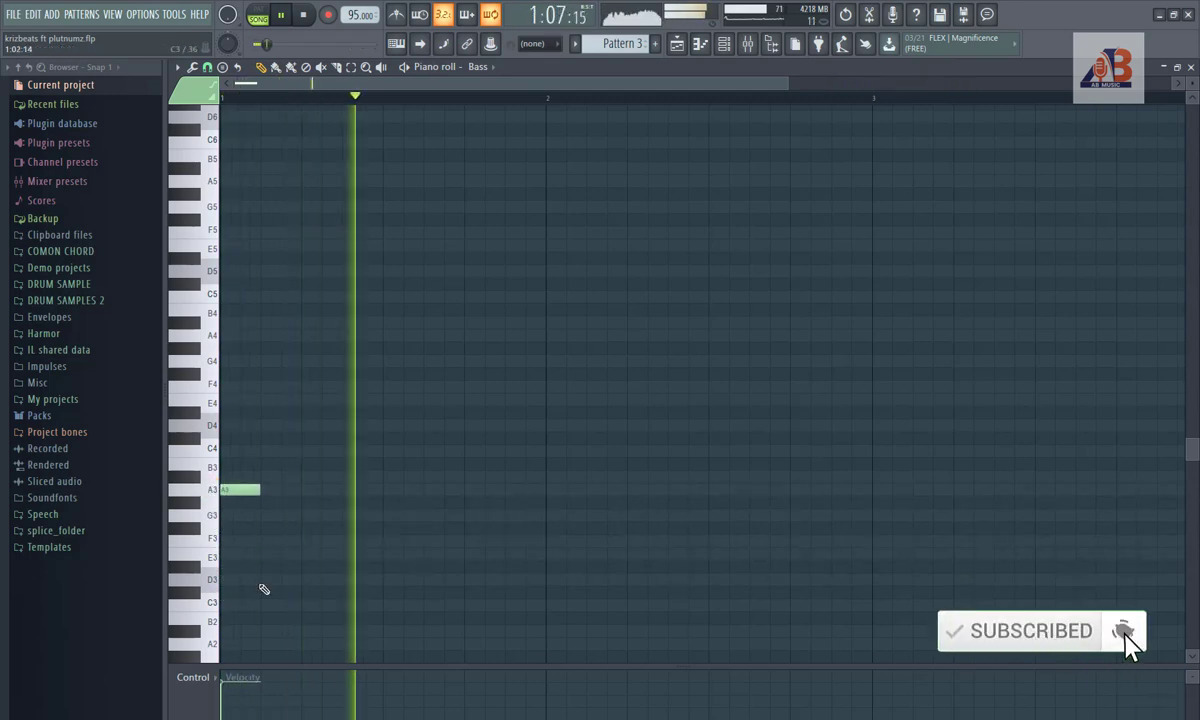
pyautogui.scroll(-3, 243, 509)
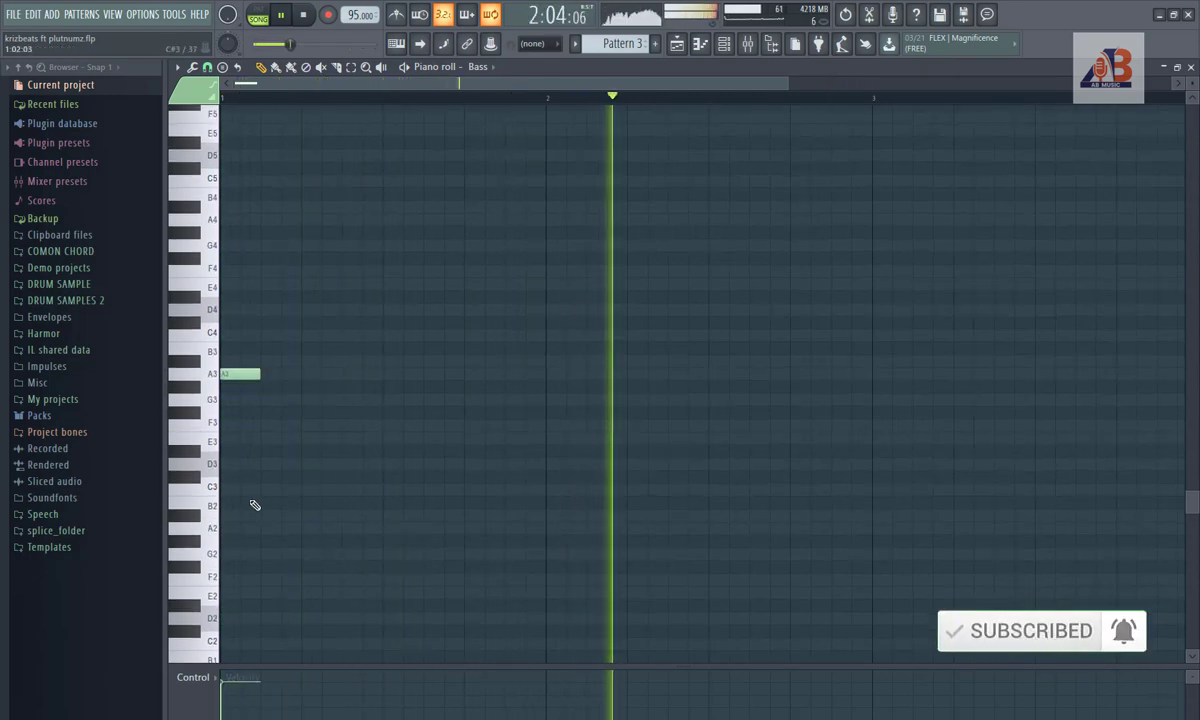
pyautogui.click(230, 525)
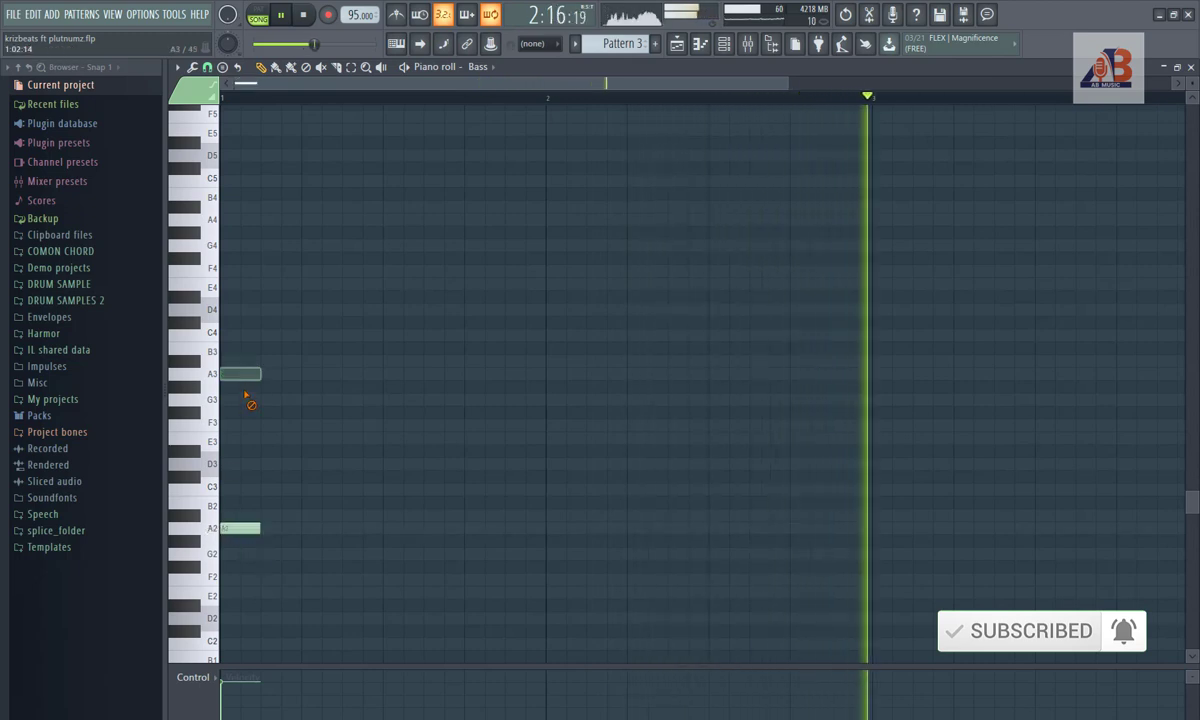
pyautogui.rightClick(242, 374)
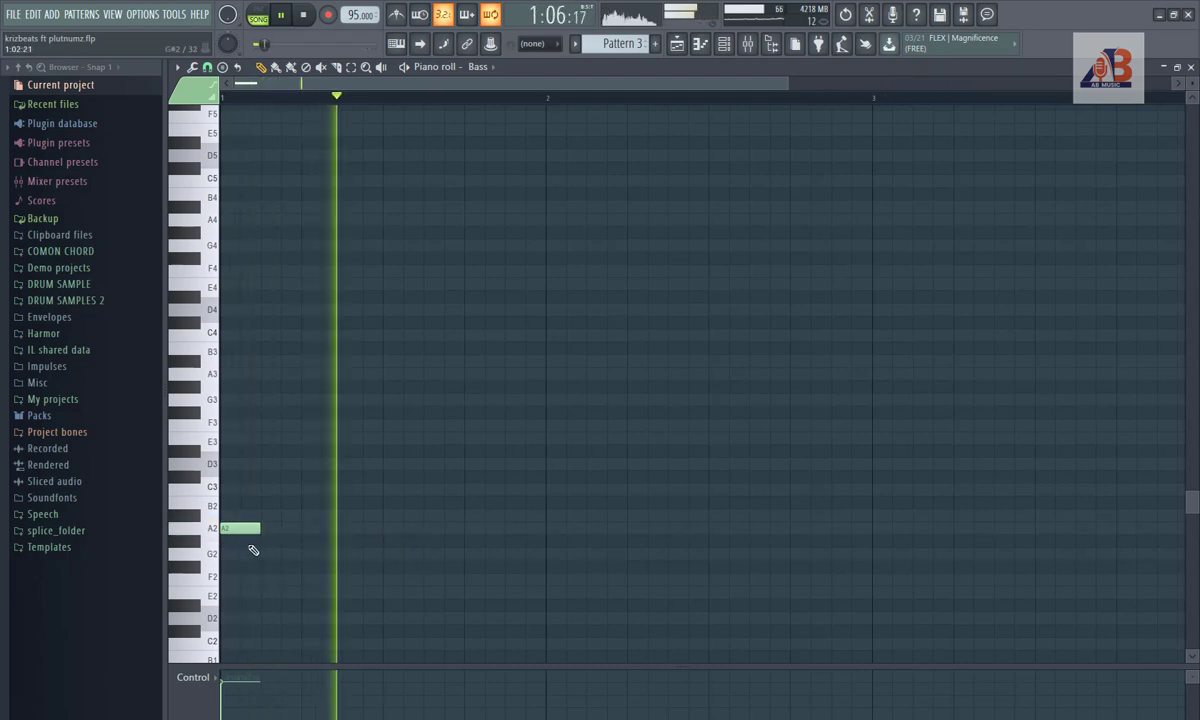
pyautogui.moveTo(295, 530); pyautogui.dragTo(314, 530)
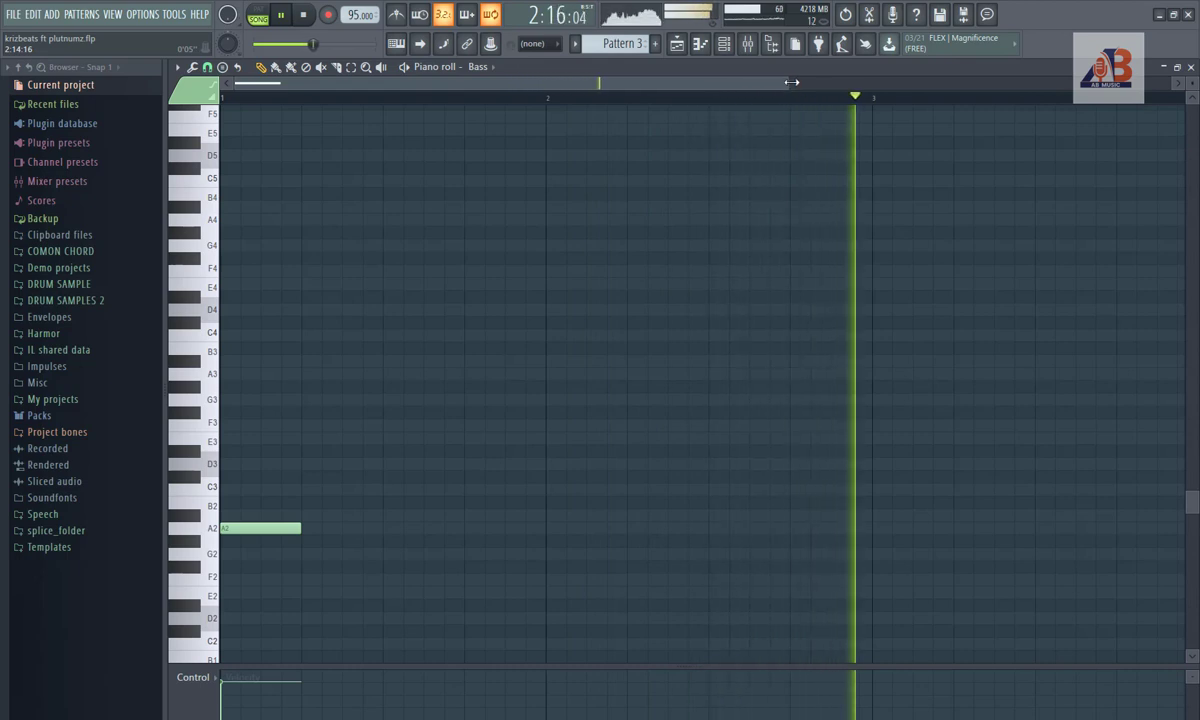
# Step: Add bass notes A2 on beat 3 of bar 1, a two-step C3 leading into D3 at bar 2, and G2 on beat 3
pyautogui.moveTo(791, 84); pyautogui.dragTo(940, 84)
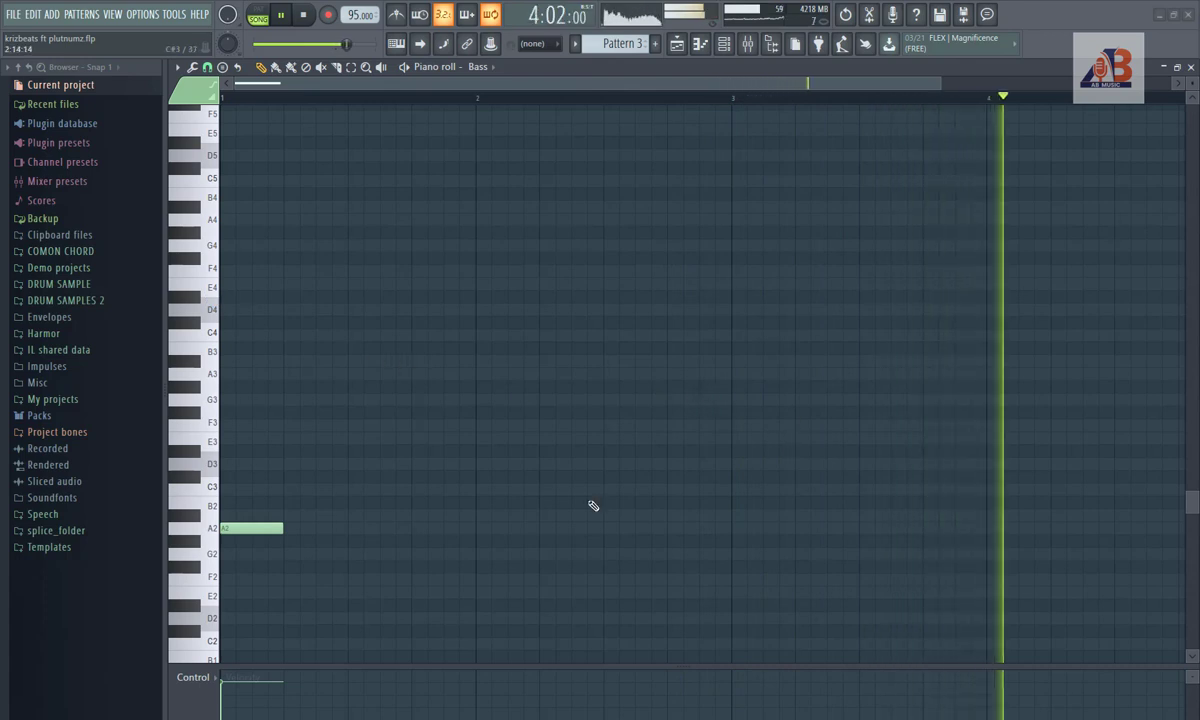
pyautogui.click(350, 528)
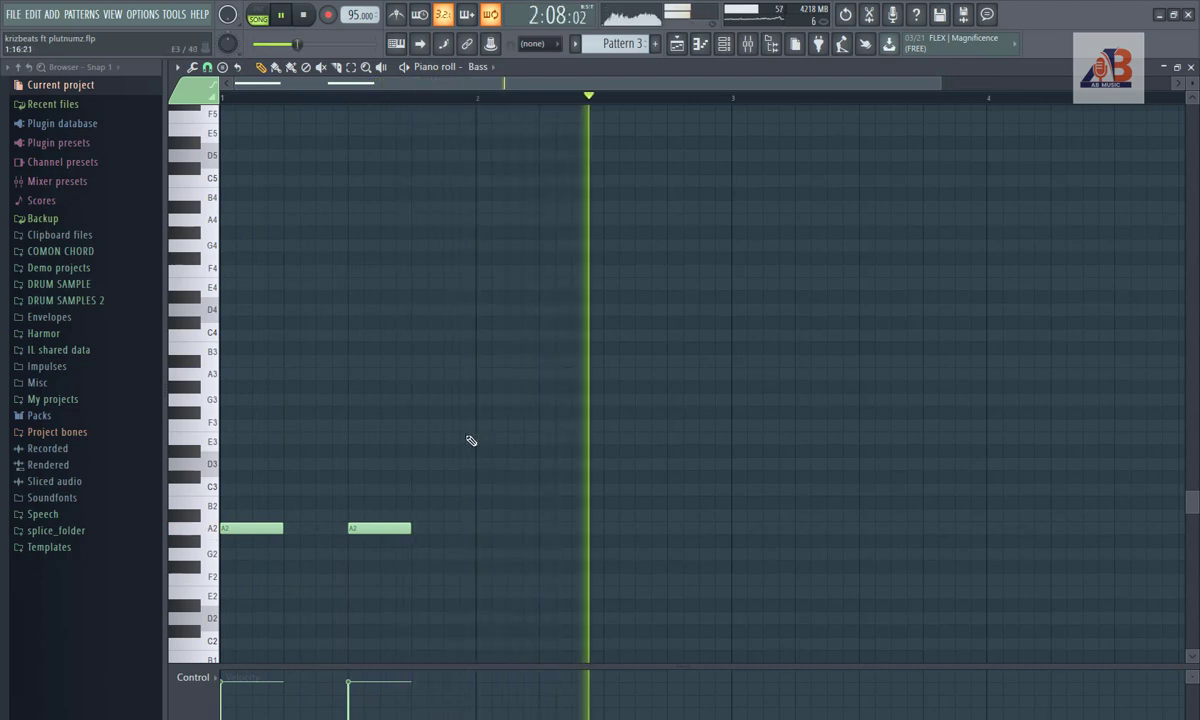
pyautogui.click(480, 464)
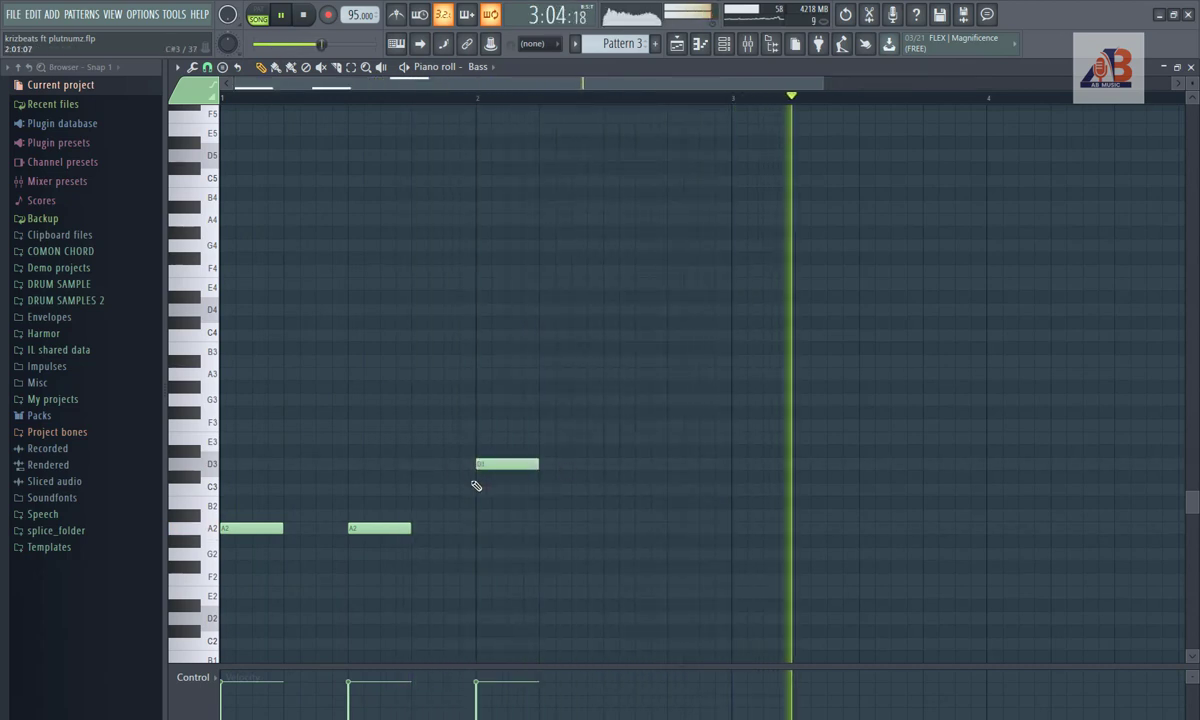
pyautogui.click(447, 488)
pyautogui.moveTo(505, 489); pyautogui.dragTo(485, 490)
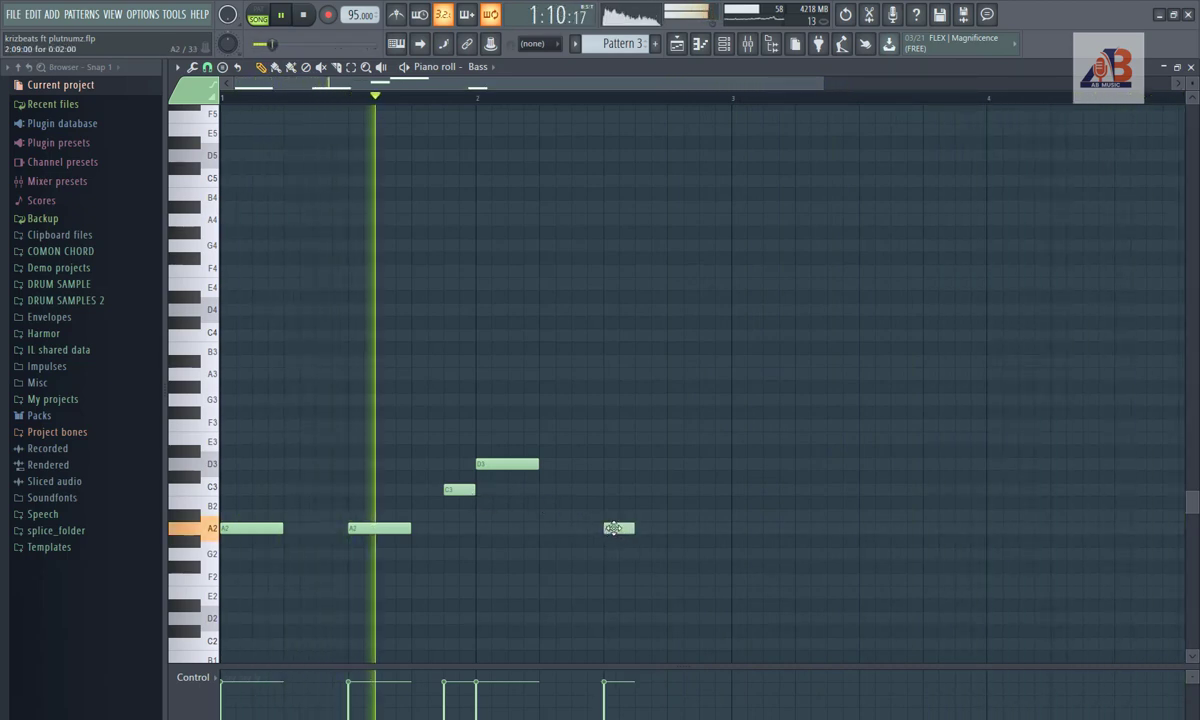
pyautogui.moveTo(613, 528); pyautogui.dragTo(632, 558)
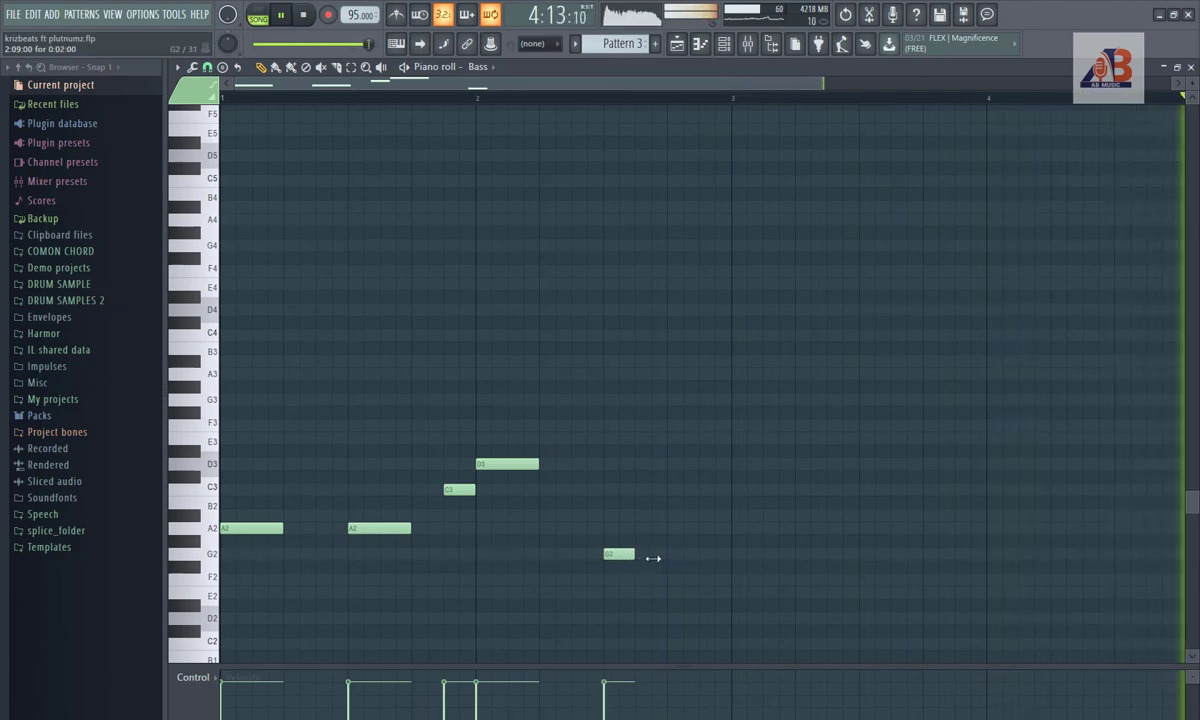
# Step: Add three-step bass notes alternating A2, E2, A2, E2 on the four beats of bar 3
pyautogui.click(743, 530)
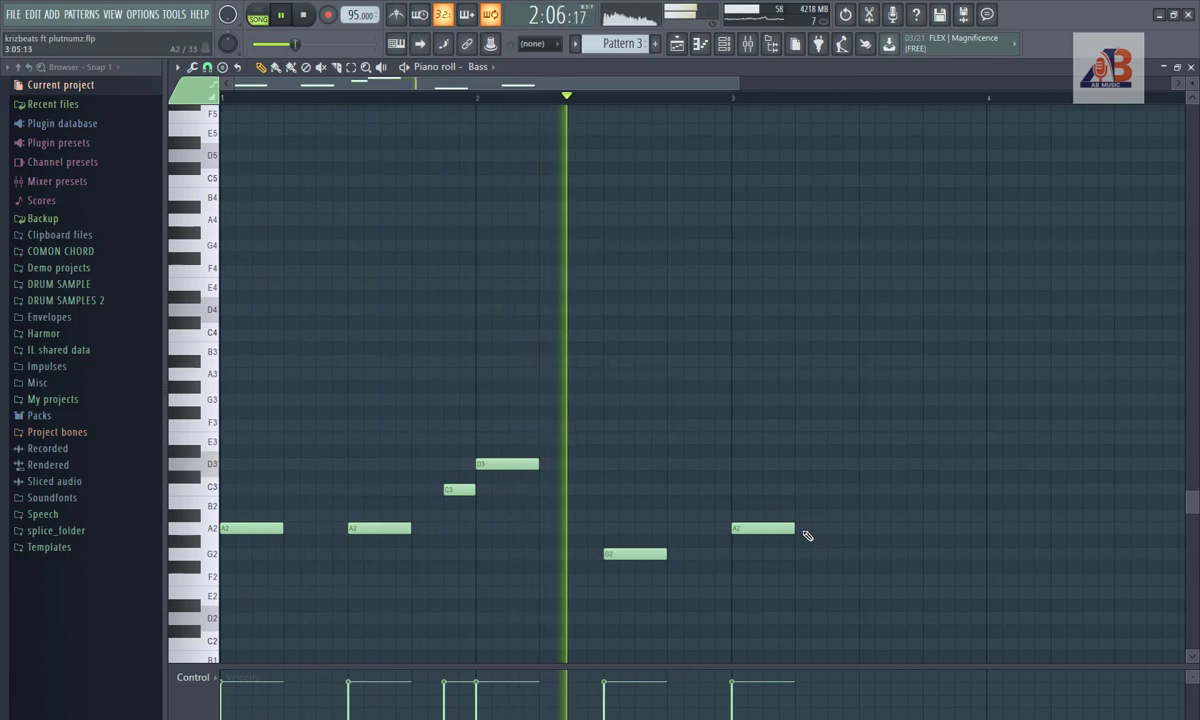
pyautogui.moveTo(790, 528); pyautogui.dragTo(779, 528)
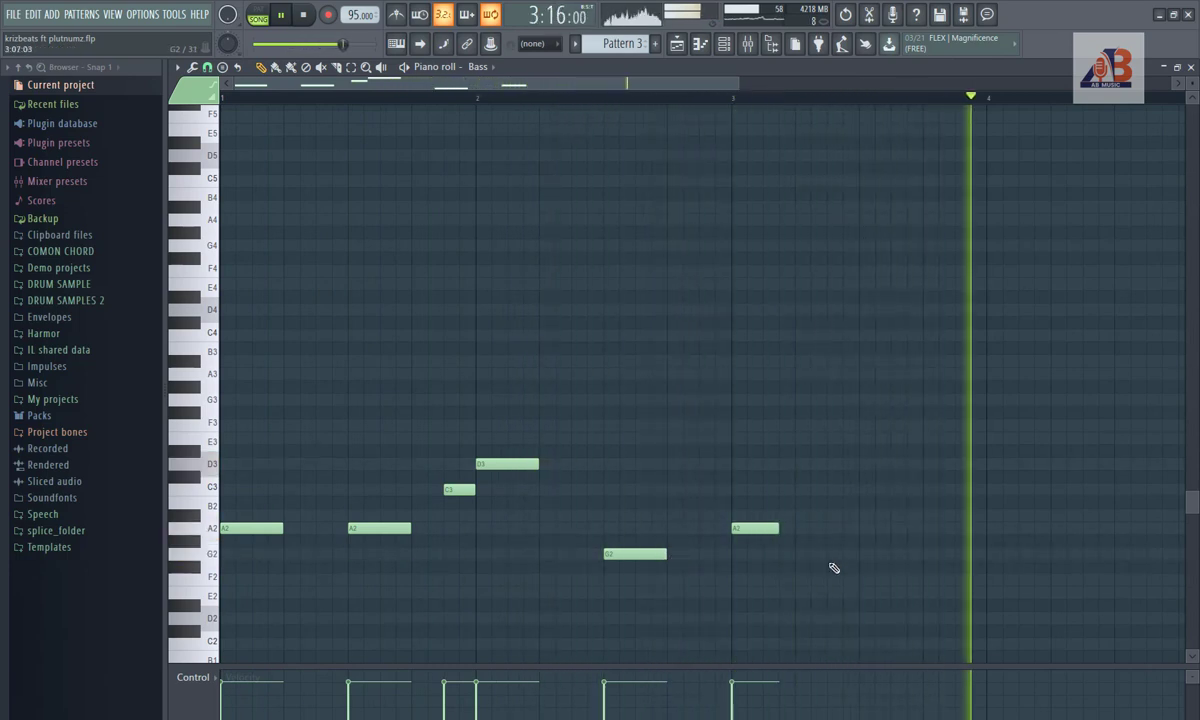
pyautogui.click(798, 580)
pyautogui.moveTo(795, 581); pyautogui.dragTo(795, 597)
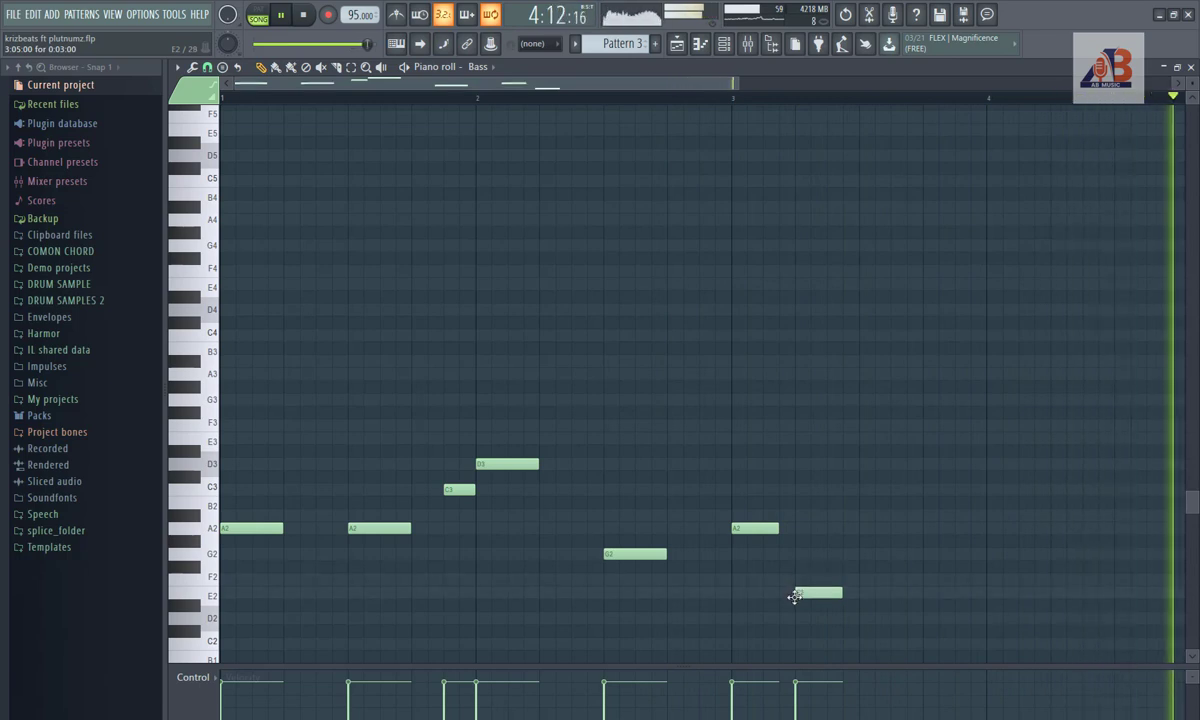
pyautogui.click(866, 528)
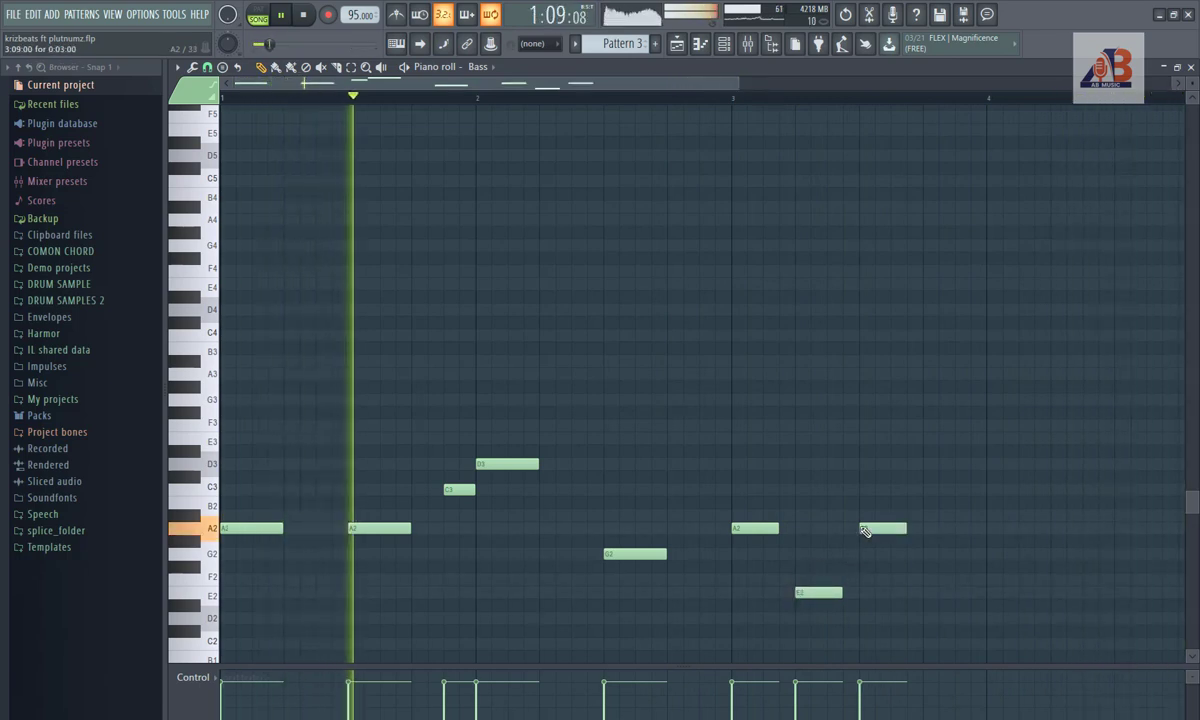
pyautogui.click(924, 593)
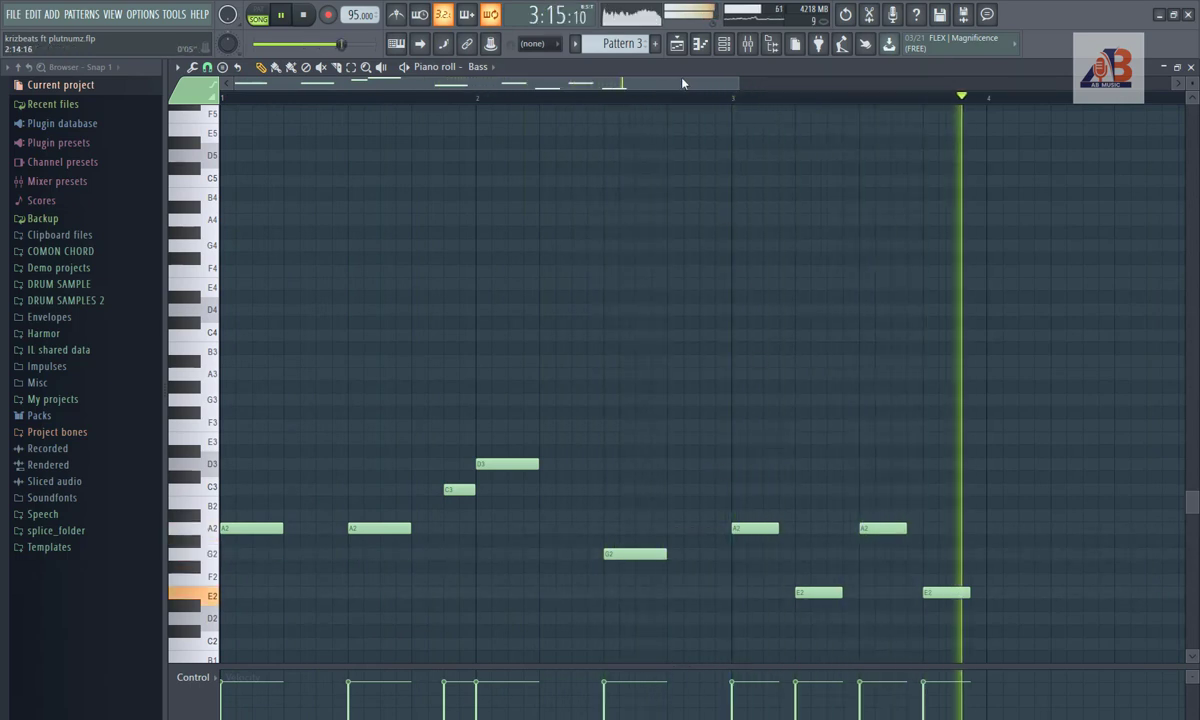
# Step: Shorten bar 3's last E2 to two steps, add C3 leading into bar 4, then one-beat D3s on beats 1 and 3, ending with two-step C3 and B2
pyautogui.moveTo(683, 86); pyautogui.dragTo(777, 96)
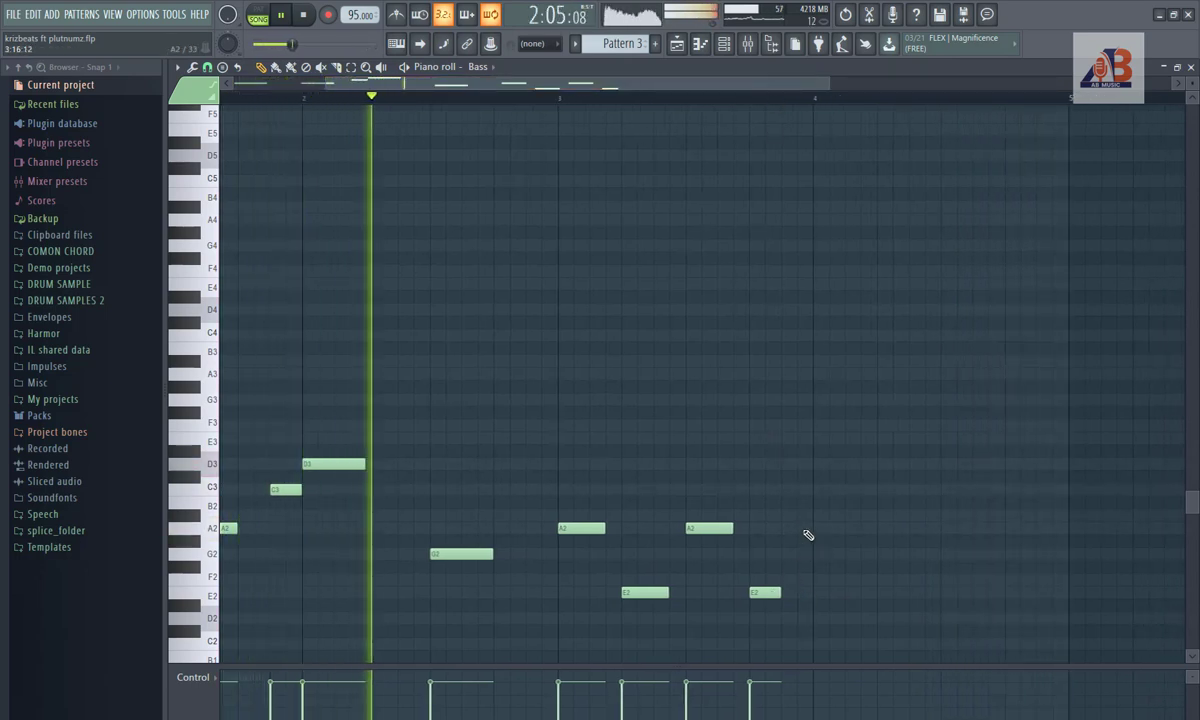
pyautogui.click(822, 464)
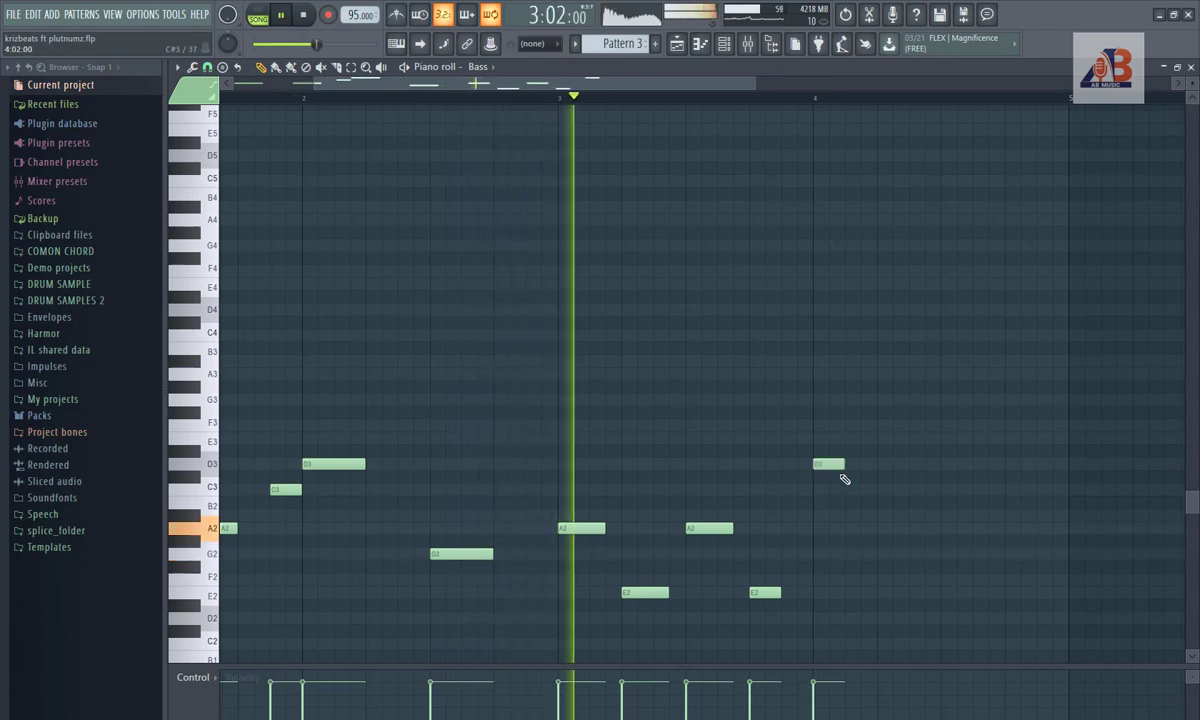
pyautogui.click(790, 490)
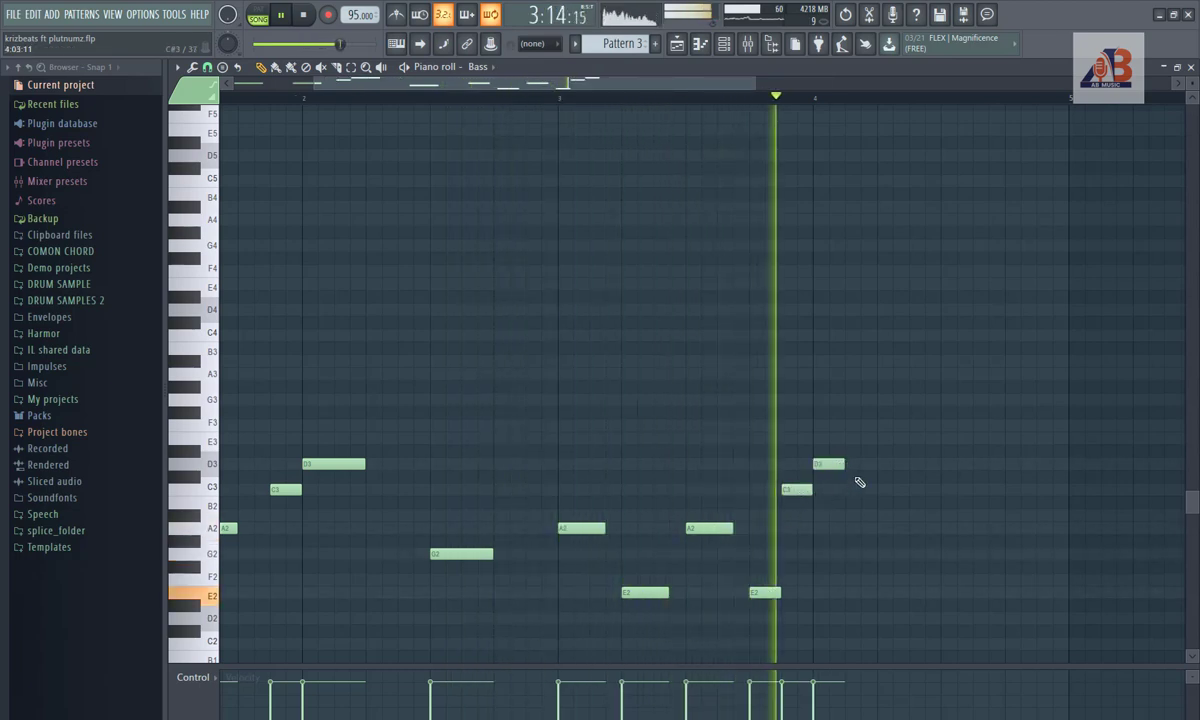
pyautogui.moveTo(845, 465); pyautogui.dragTo(876, 465)
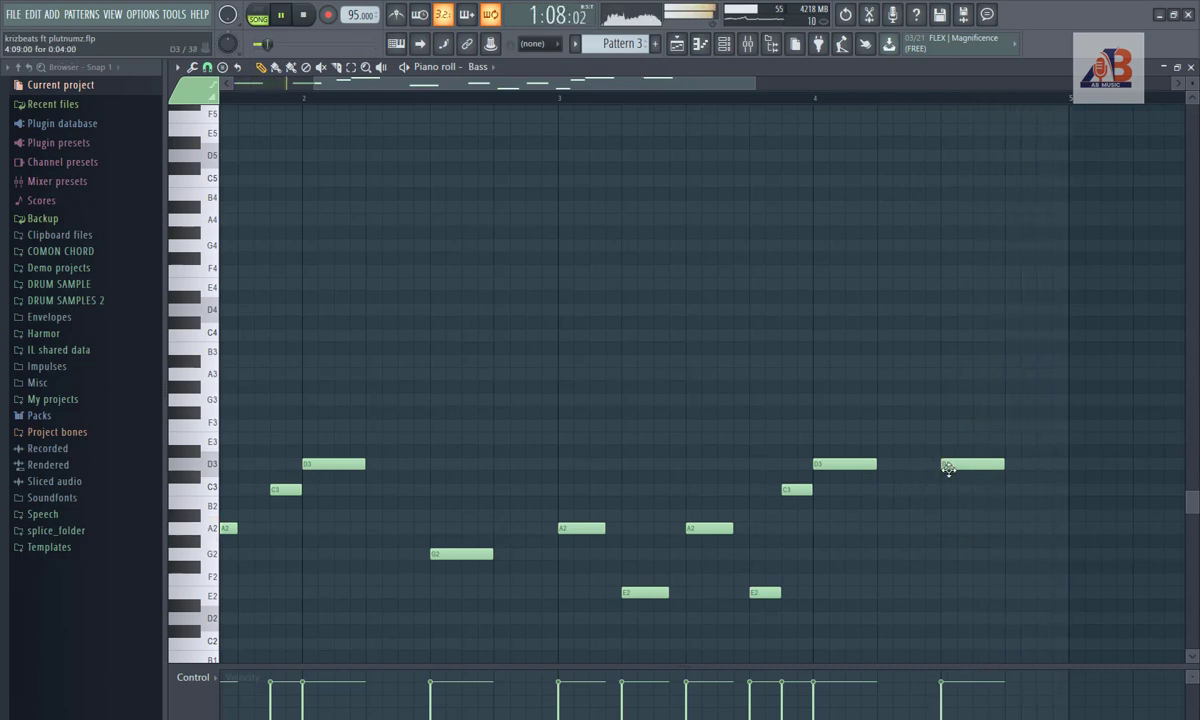
pyautogui.click(1012, 490)
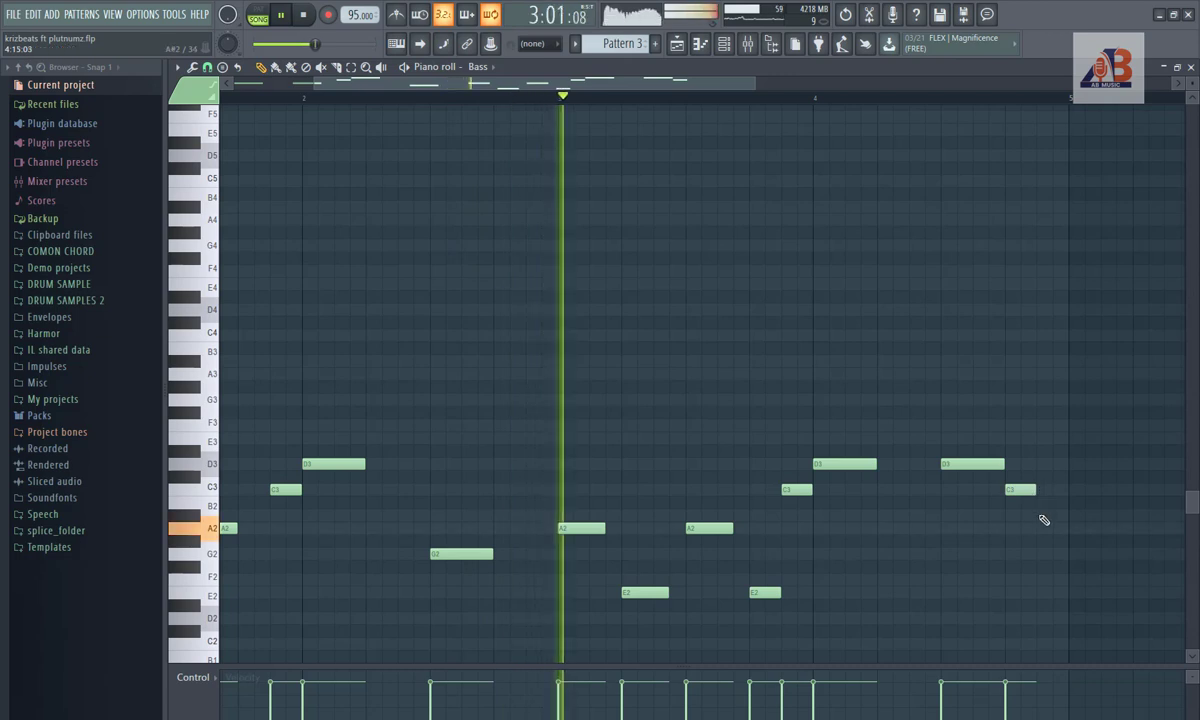
pyautogui.click(1045, 502)
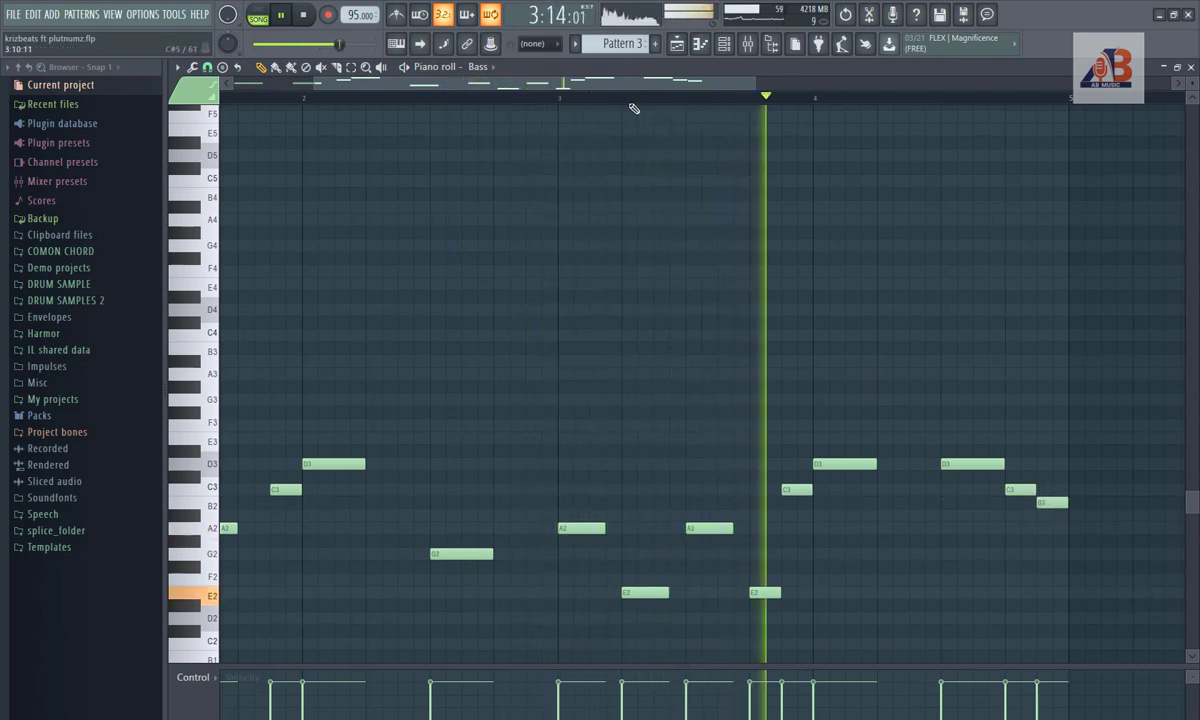
pyautogui.moveTo(543, 86); pyautogui.dragTo(367, 90)
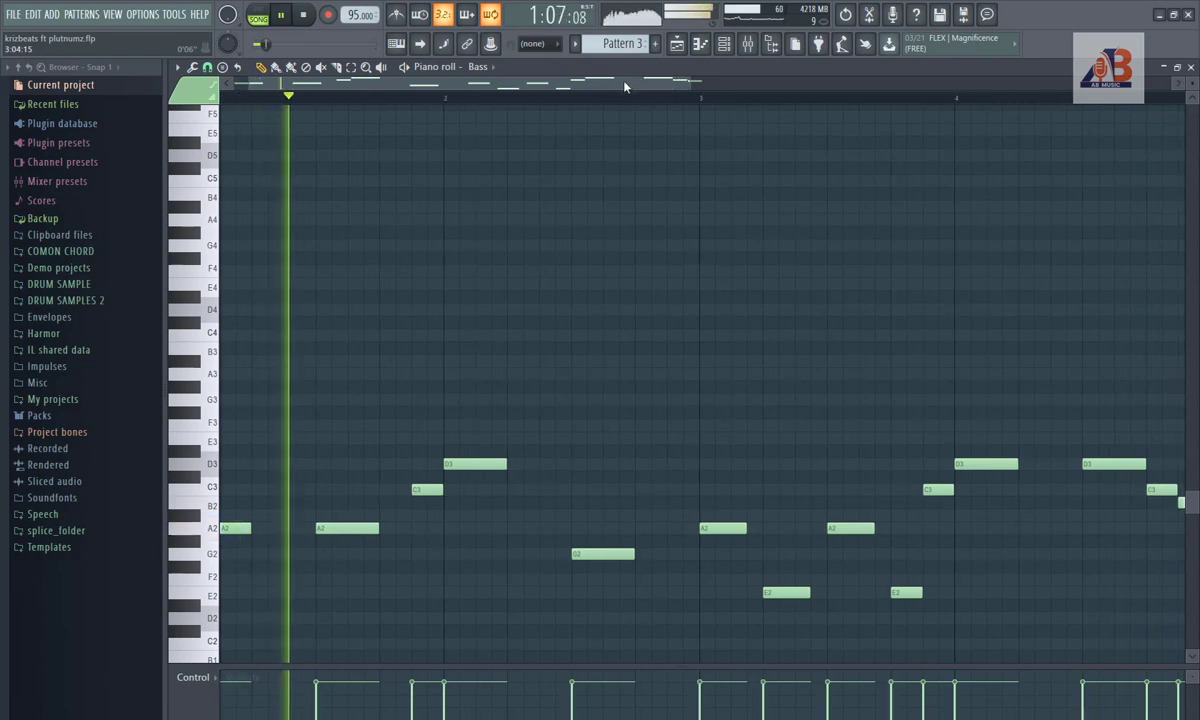
pyautogui.moveTo(711, 86); pyautogui.dragTo(897, 86)
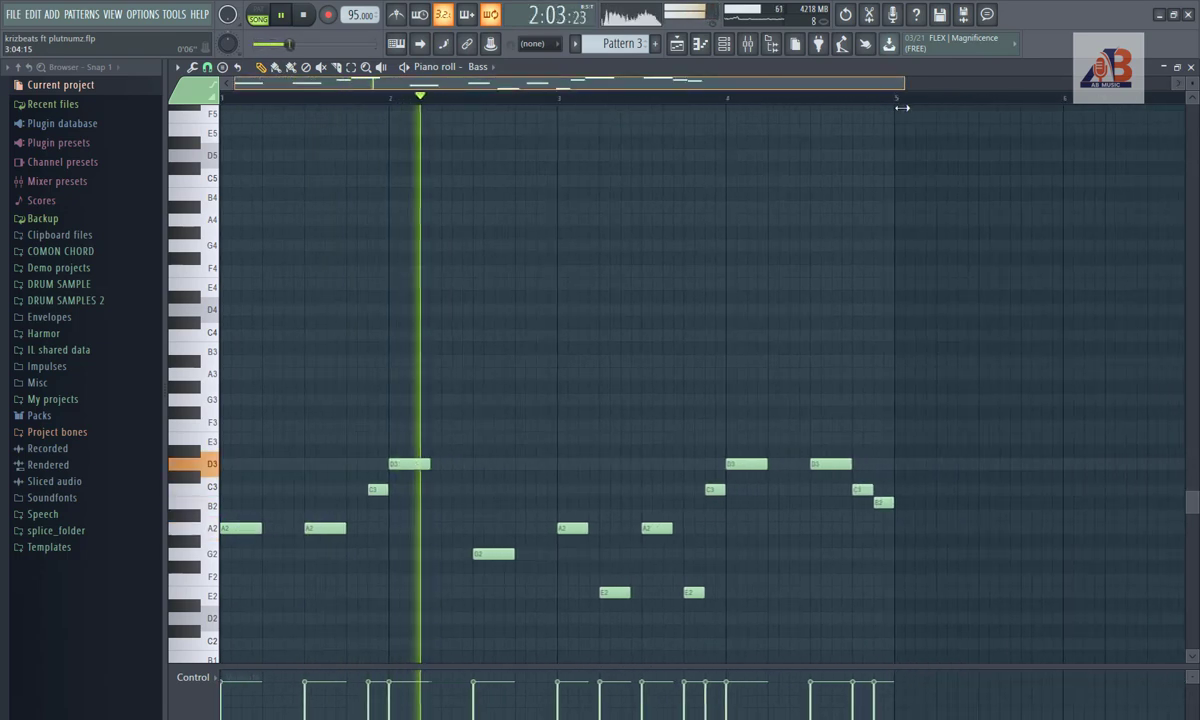
pyautogui.scroll(-4, 672, 187)
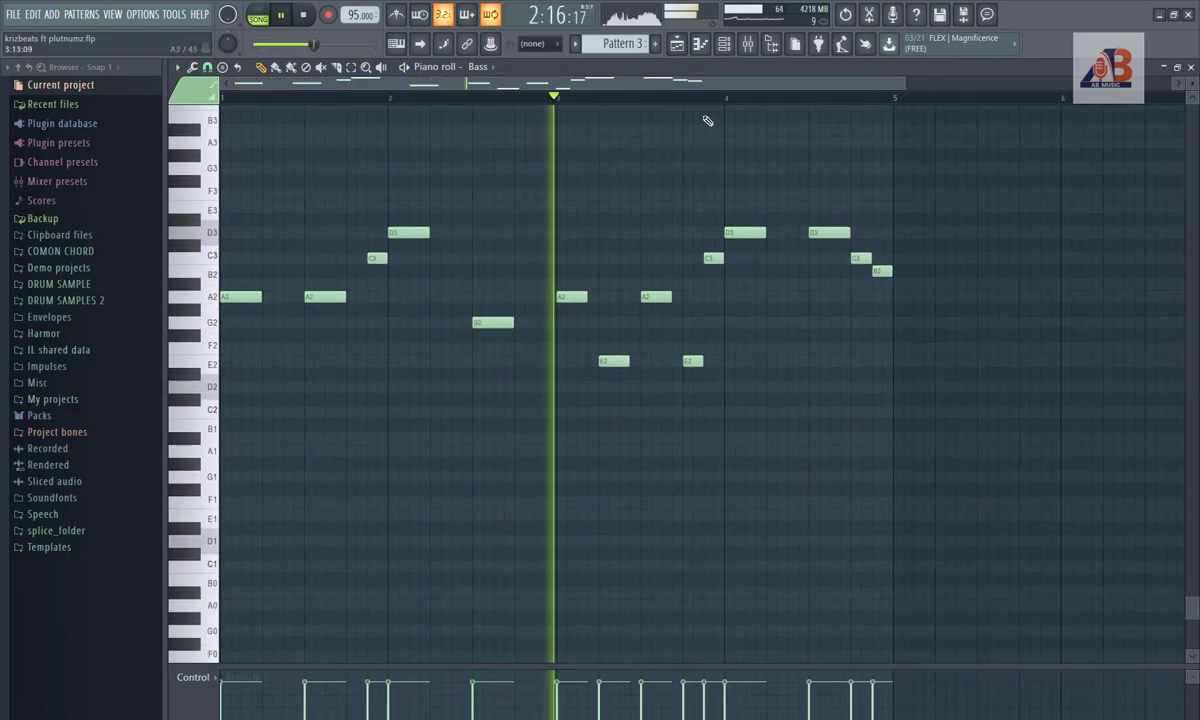
# Step: Open the Kontakt channel's piano roll in Pattern 3, ready for notes in the fourth to sixth octaves
pyautogui.click(724, 44)
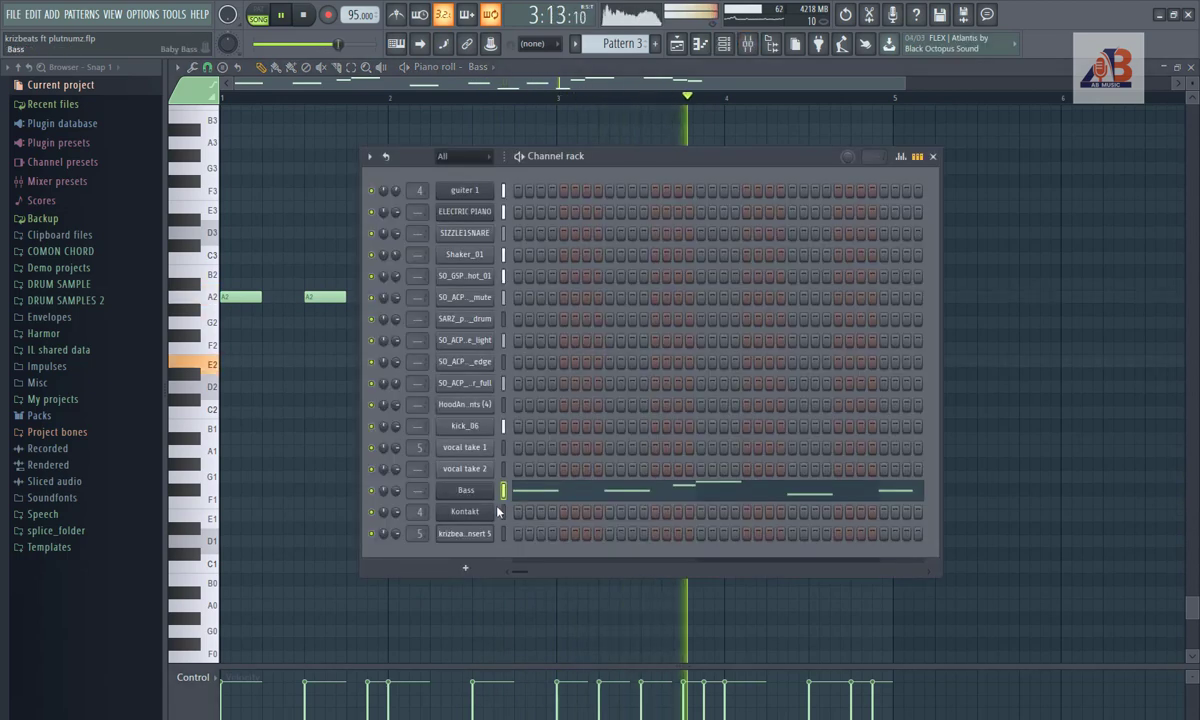
pyautogui.rightClick(503, 513)
pyautogui.click(512, 513)
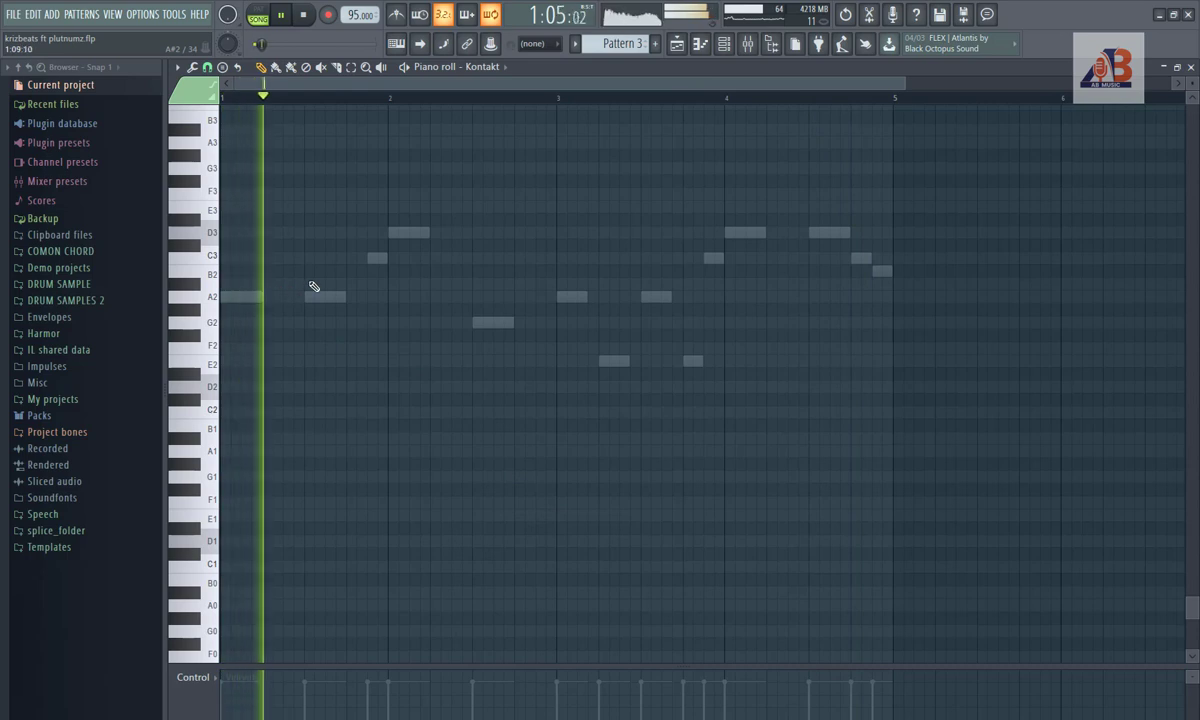
pyautogui.scroll(3, 309, 287)
pyautogui.scroll(10, 309, 287)
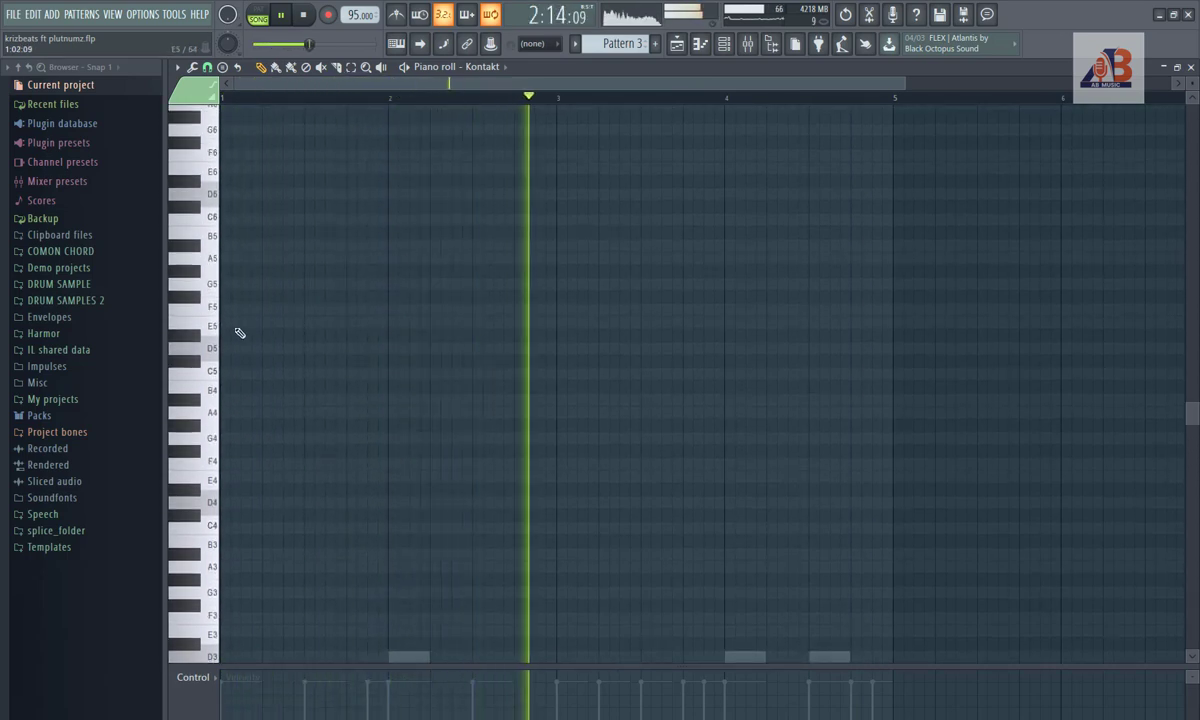
# Step: Audition the Kontakt sound on keys B5, F6 and A5
pyautogui.click(213, 237)
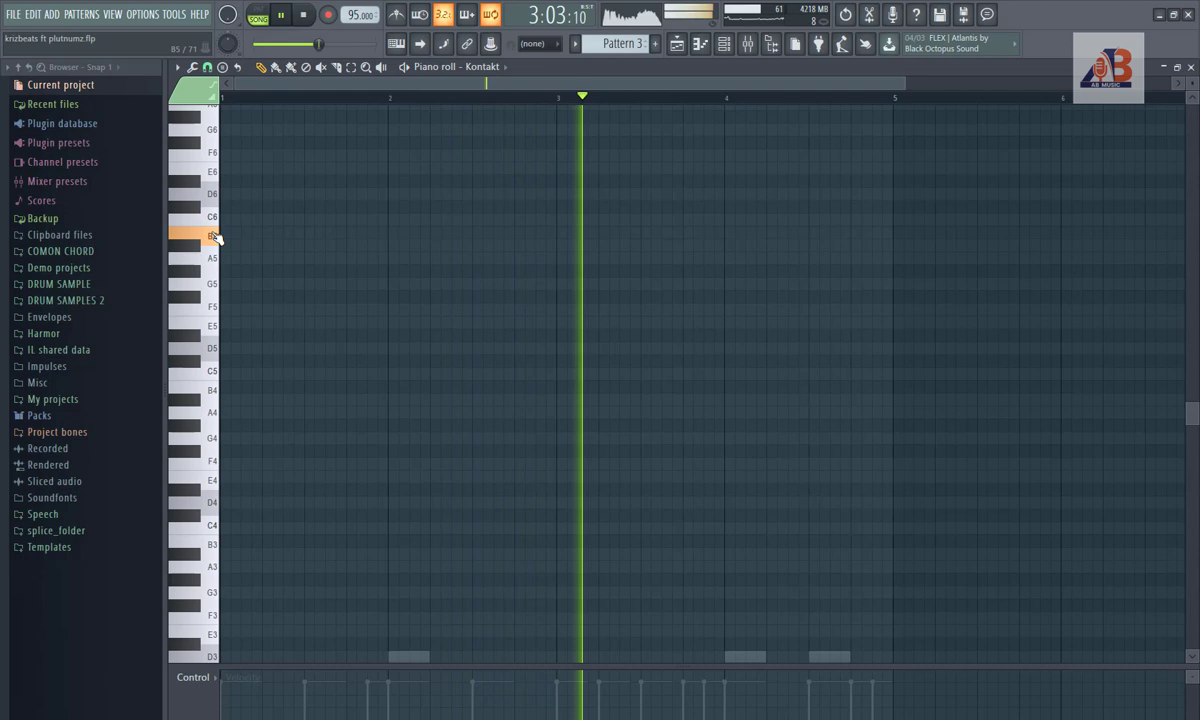
pyautogui.click(213, 151)
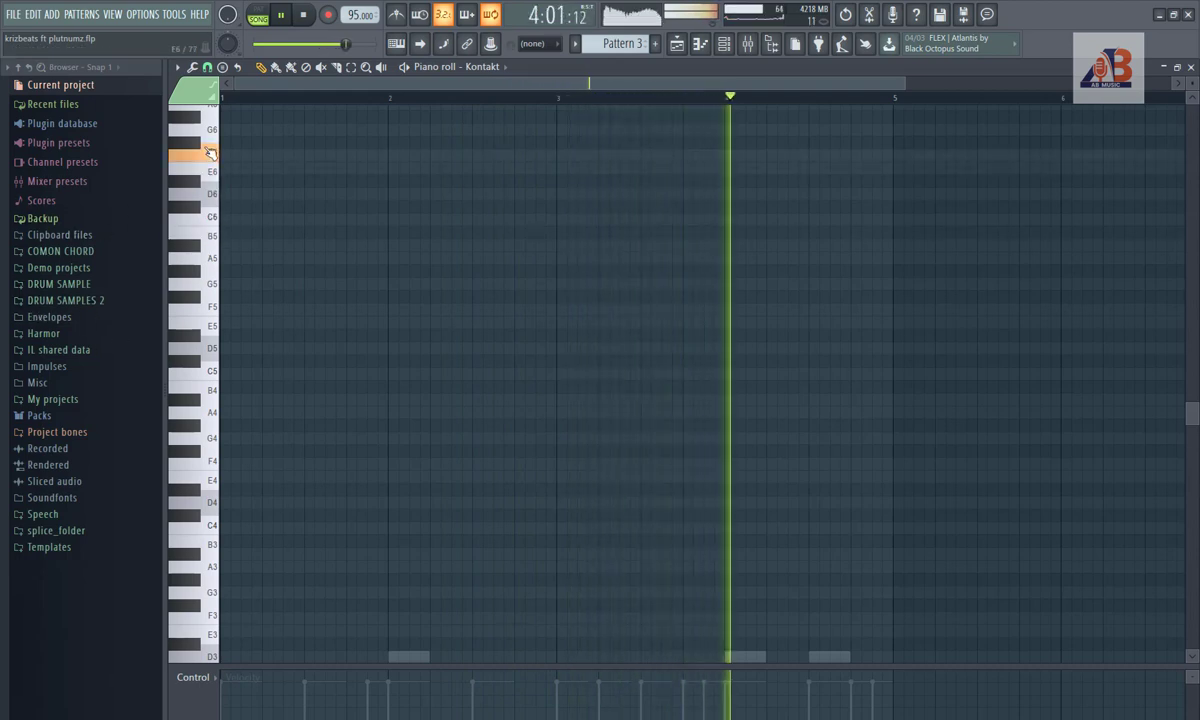
pyautogui.click(216, 259)
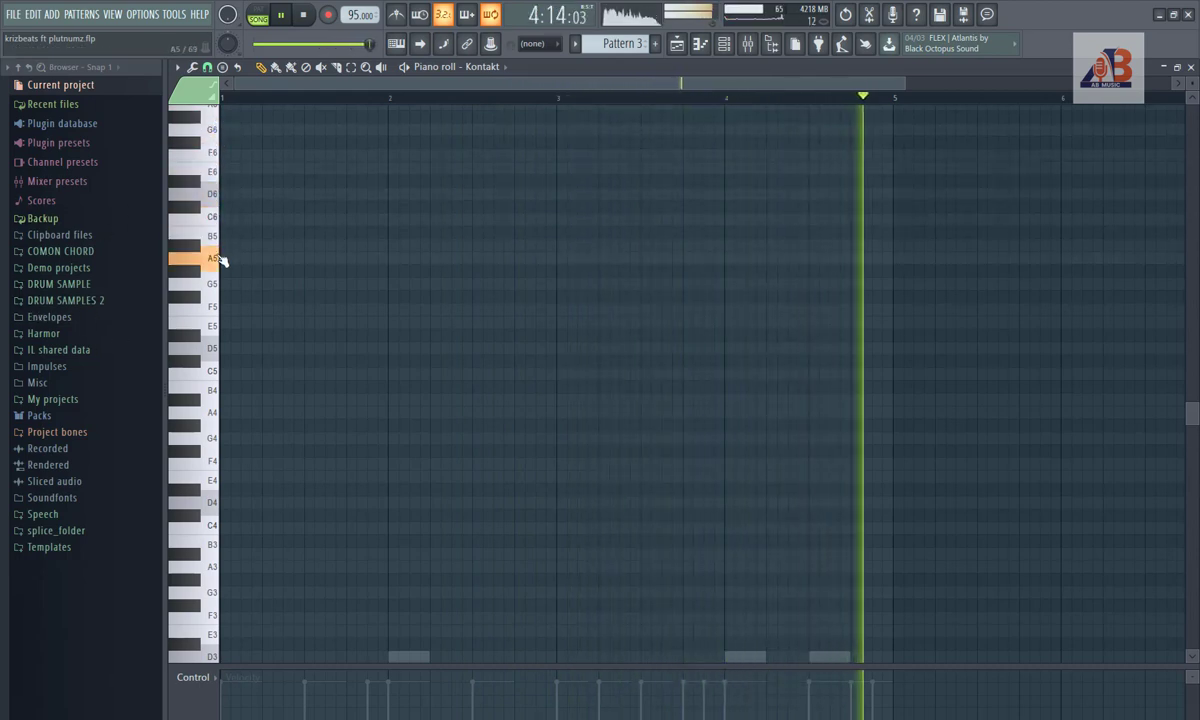
pyautogui.click(216, 260)
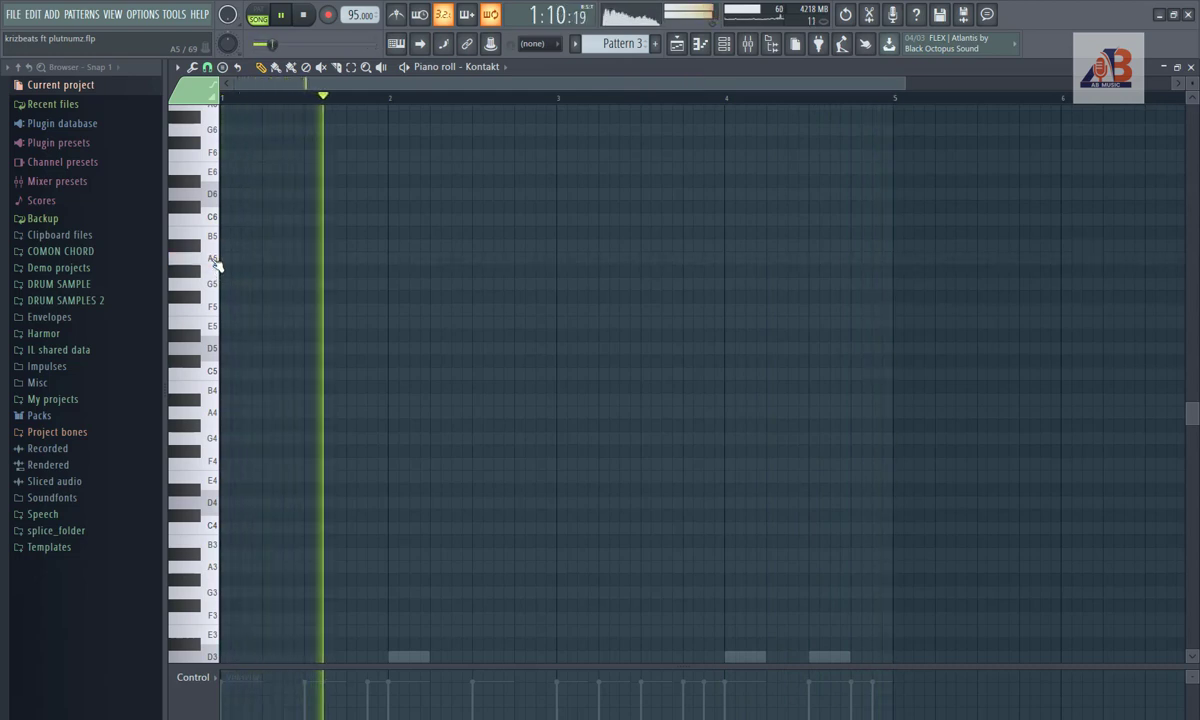
pyautogui.click(217, 260)
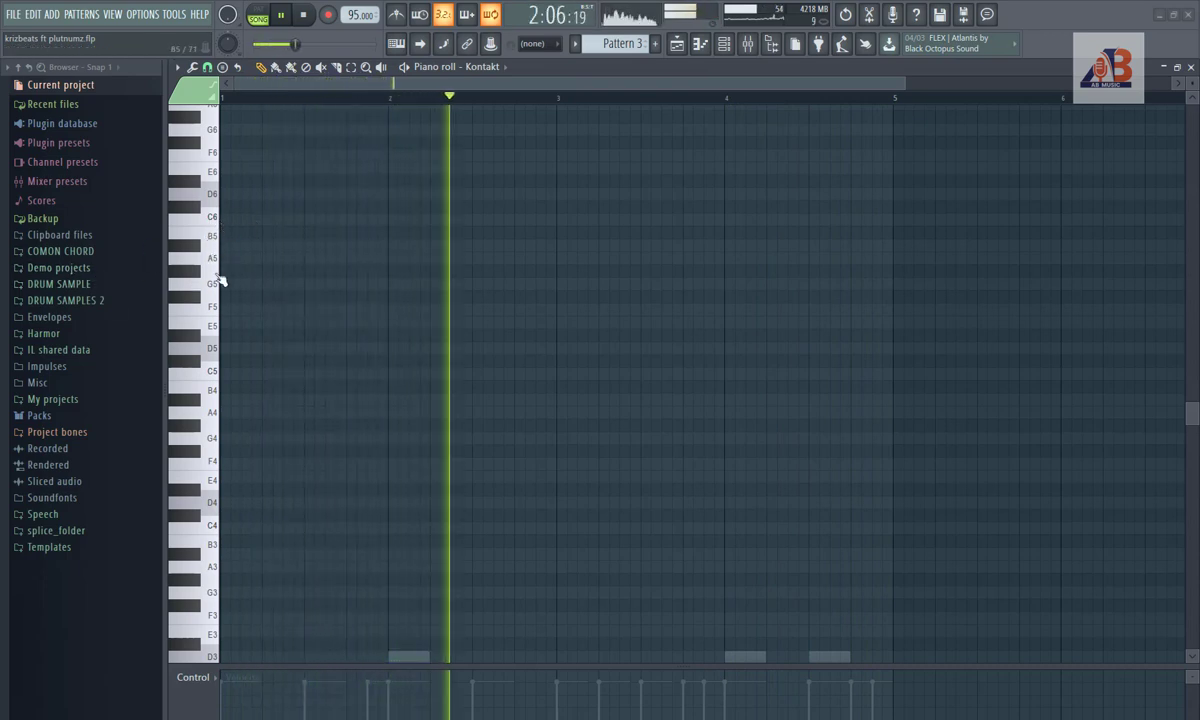
# Step: Add a one-step C5 on step 2 of bar 1, a one-step B4 on step 3 and a two-step C5 on step 4
pyautogui.click(230, 375)
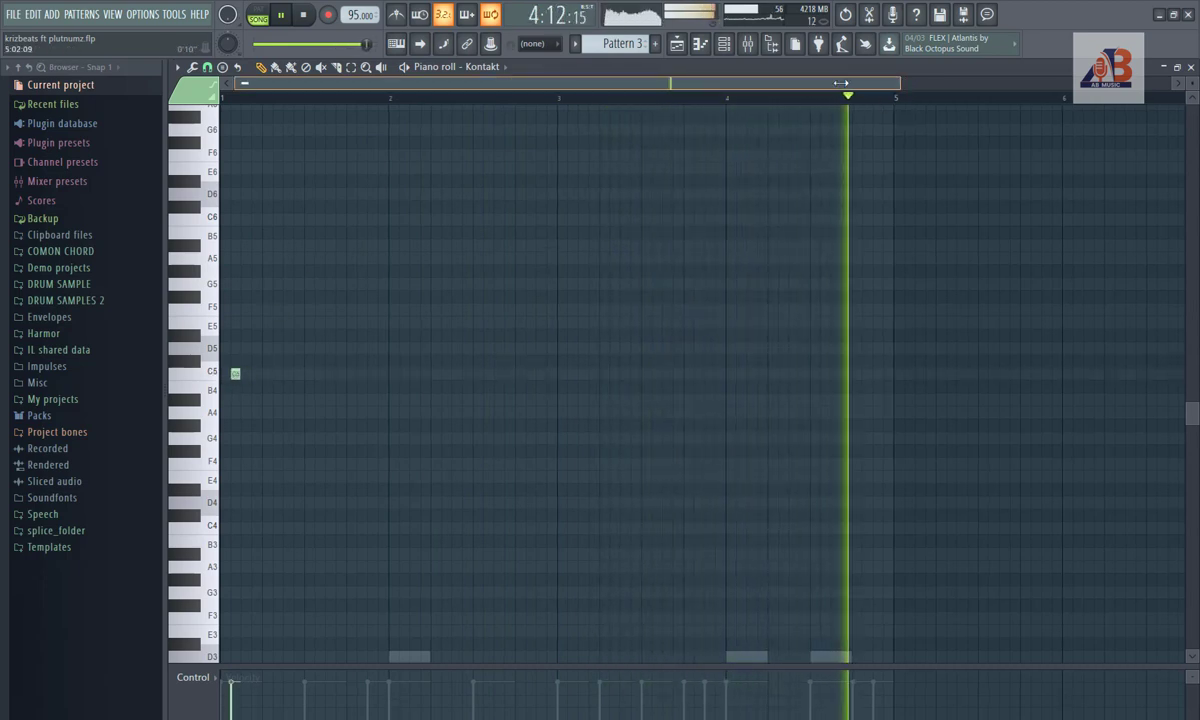
pyautogui.moveTo(905, 83); pyautogui.dragTo(735, 80)
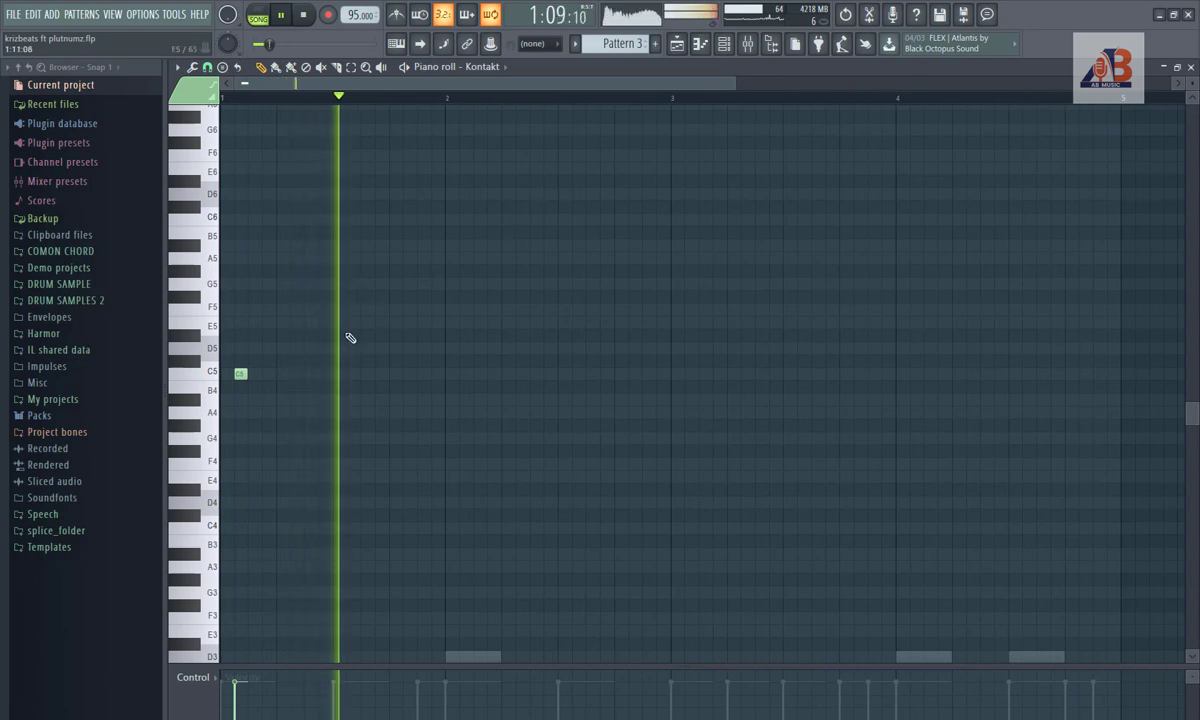
pyautogui.click(254, 386)
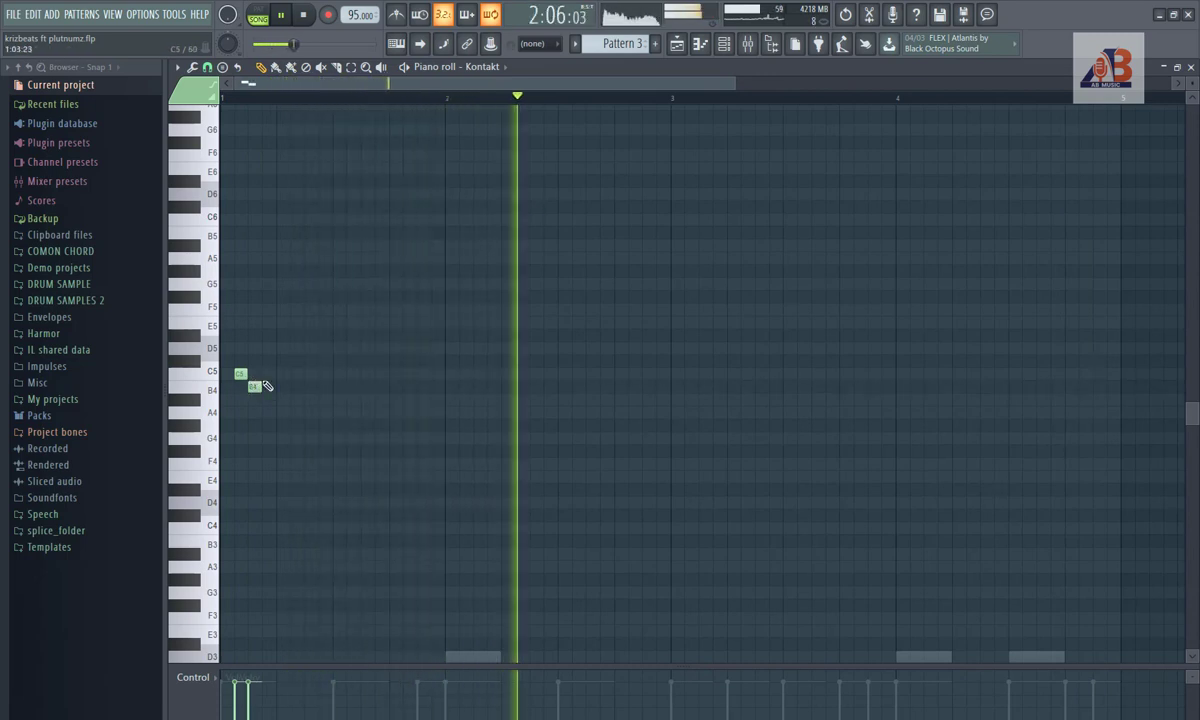
pyautogui.click(267, 375)
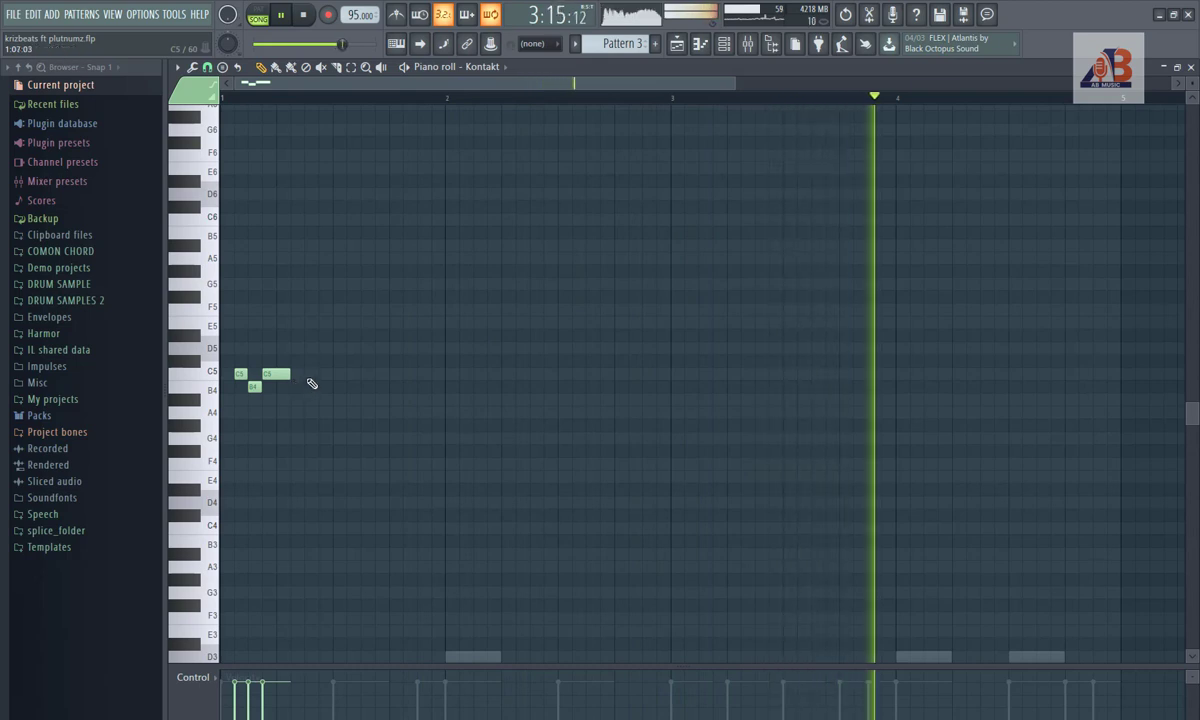
# Step: Repeat the figure from step 7 of bar 1 with a one-step C5, a one-step B4 and a four-step C5
pyautogui.click(318, 375)
pyautogui.moveTo(330, 375); pyautogui.dragTo(316, 377)
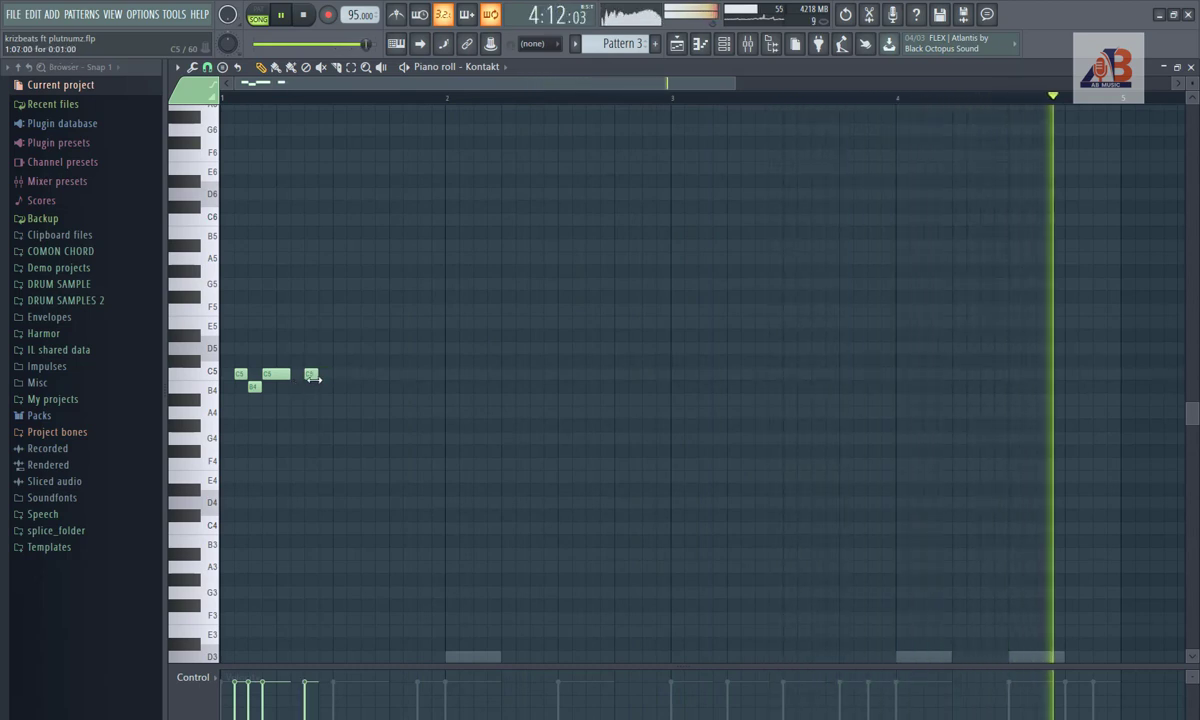
pyautogui.click(325, 387)
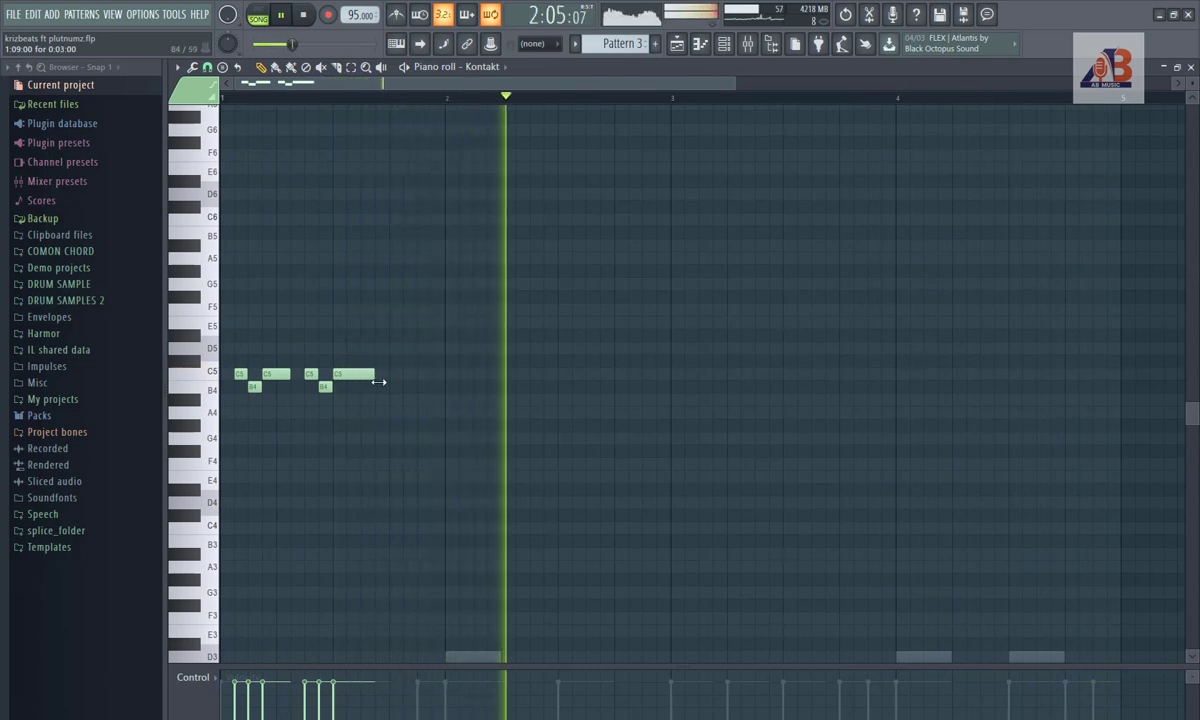
pyautogui.moveTo(379, 381); pyautogui.dragTo(385, 383)
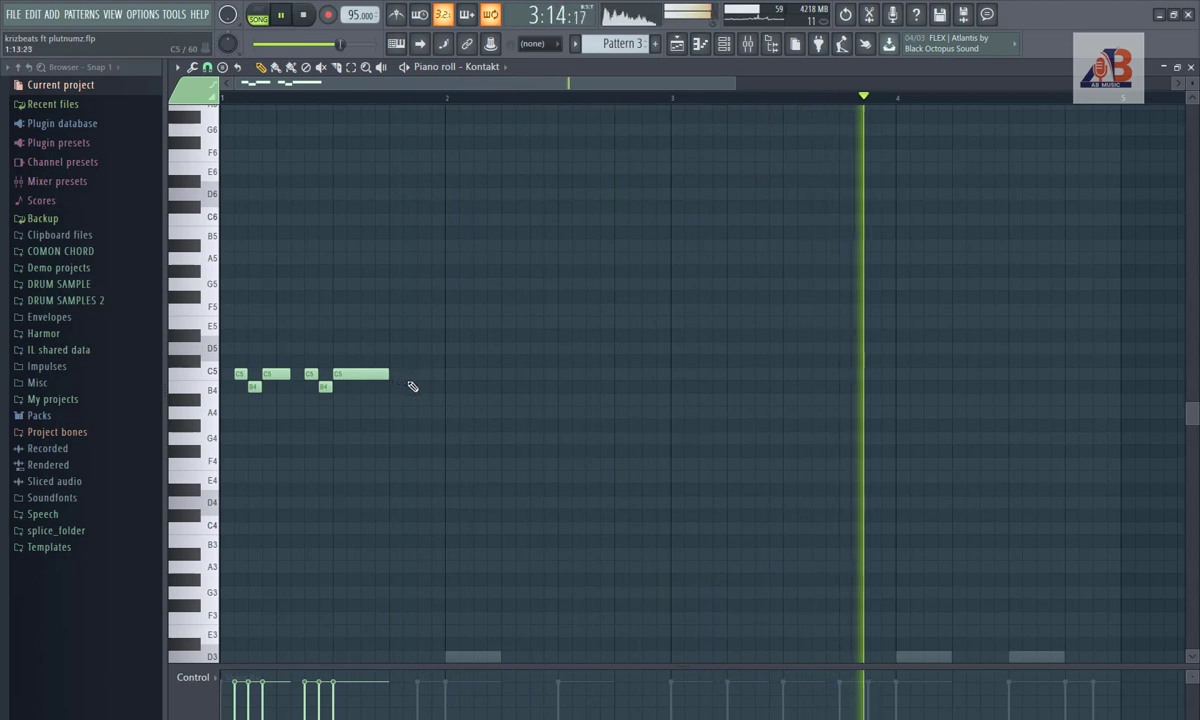
# Step: Add one-step notes C5, B4 and C5 on steps 14, 15 and 16 of bar 1
pyautogui.click(405, 374)
pyautogui.moveTo(453, 375); pyautogui.dragTo(416, 375)
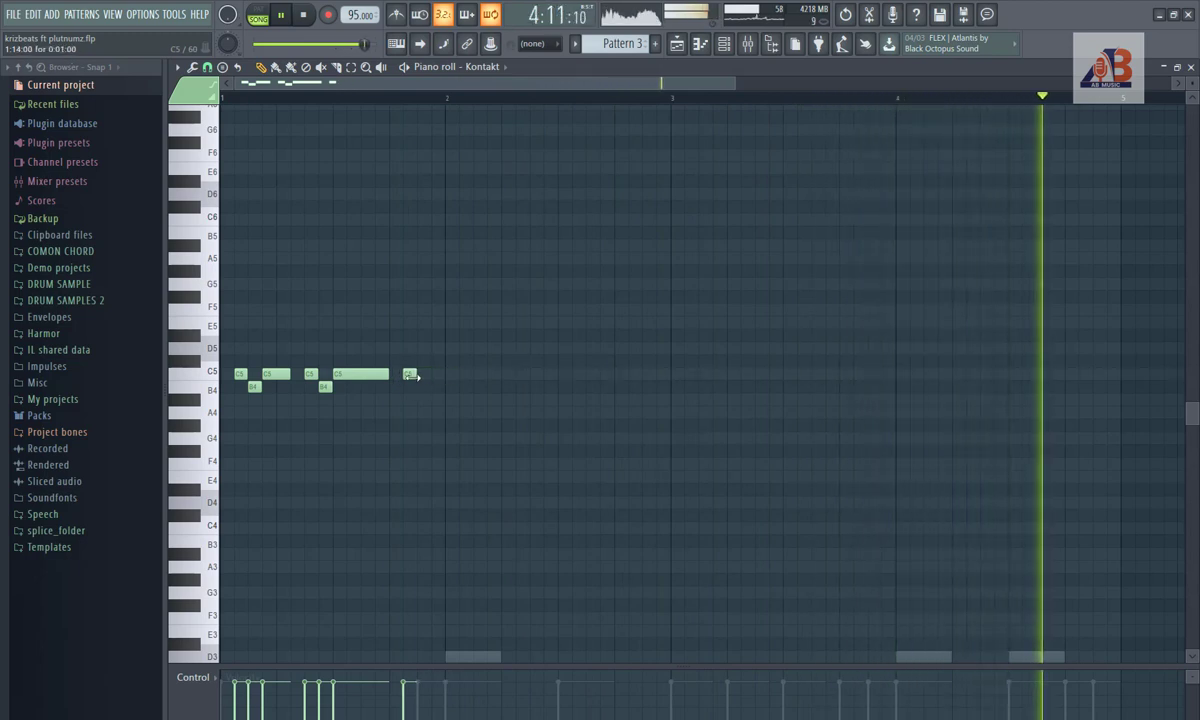
pyautogui.click(421, 388)
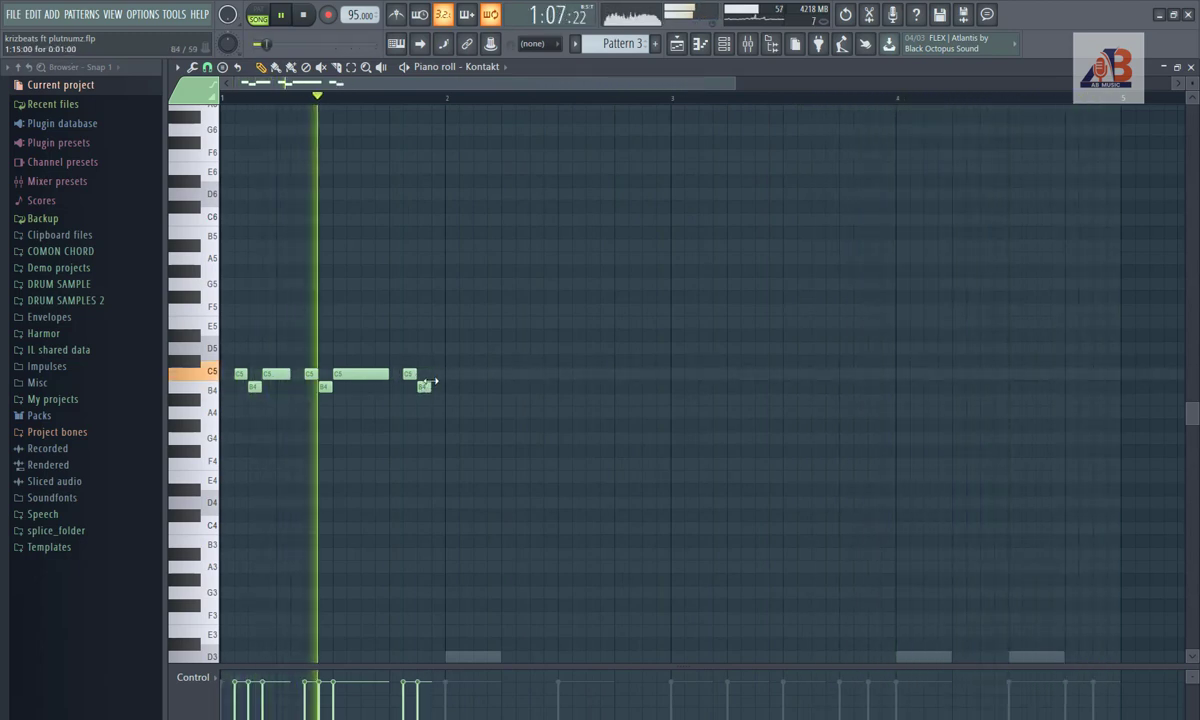
pyautogui.click(435, 377)
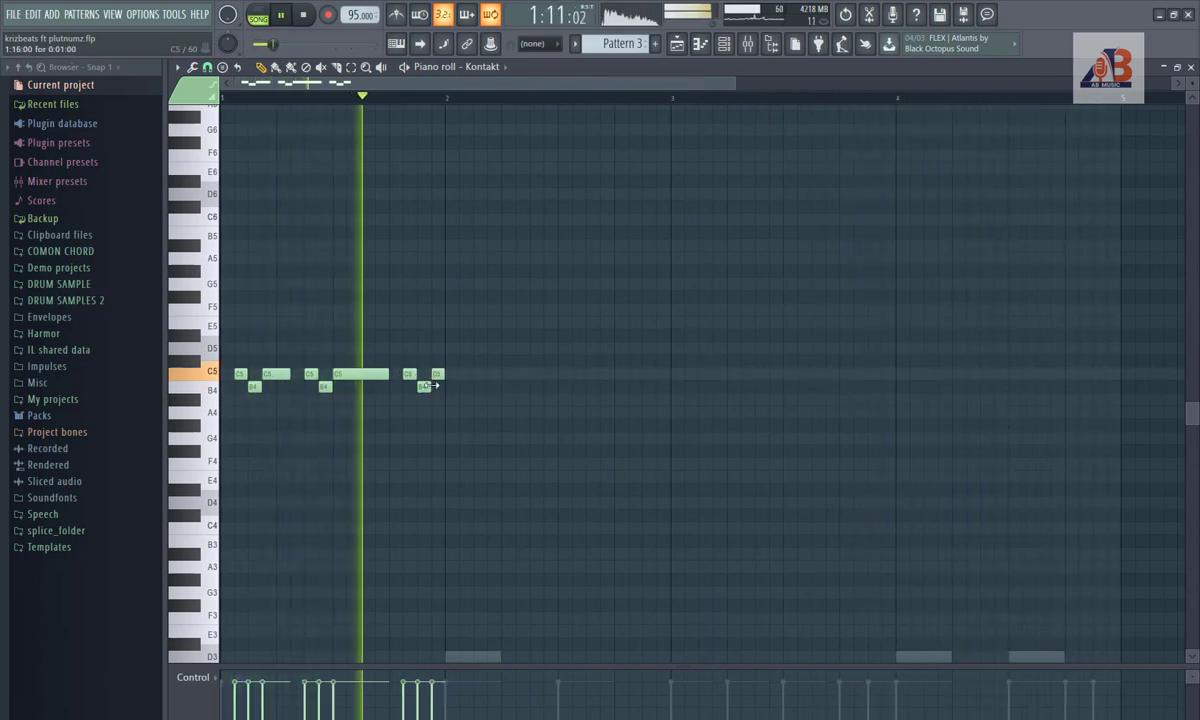
# Step: Add two consecutive six-step A4 notes beneath the melody, from step 5 to the end of bar 1
pyautogui.click(284, 414)
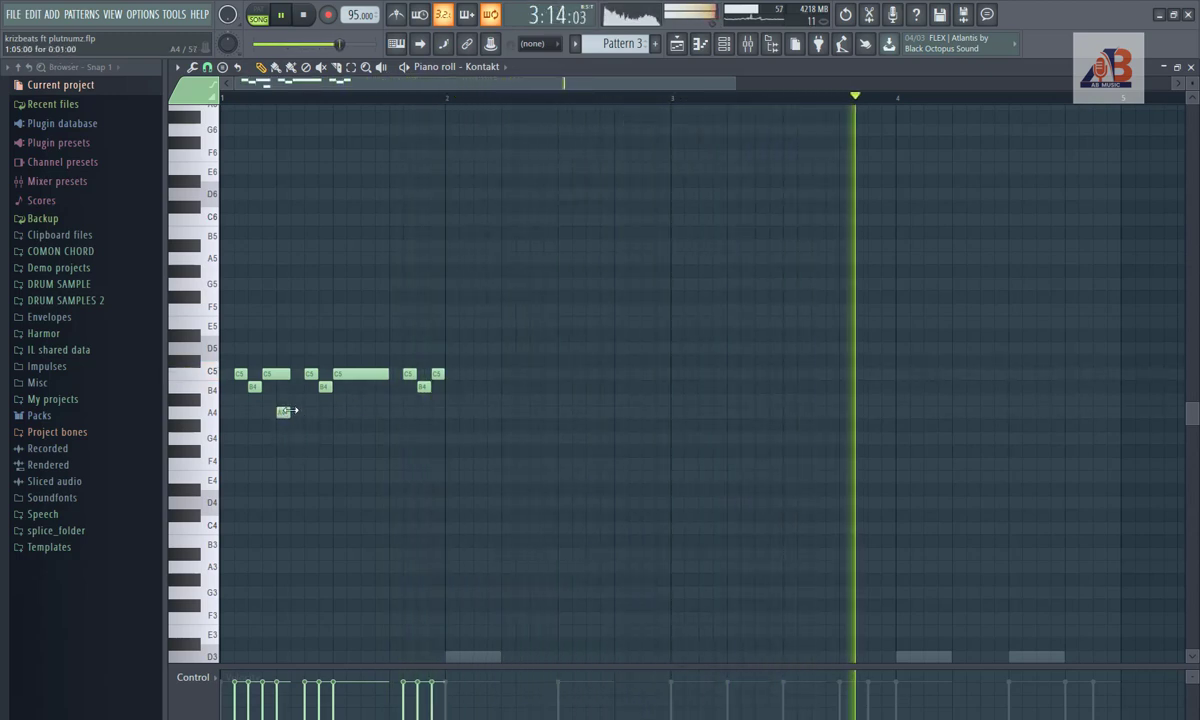
pyautogui.moveTo(287, 411); pyautogui.dragTo(363, 416)
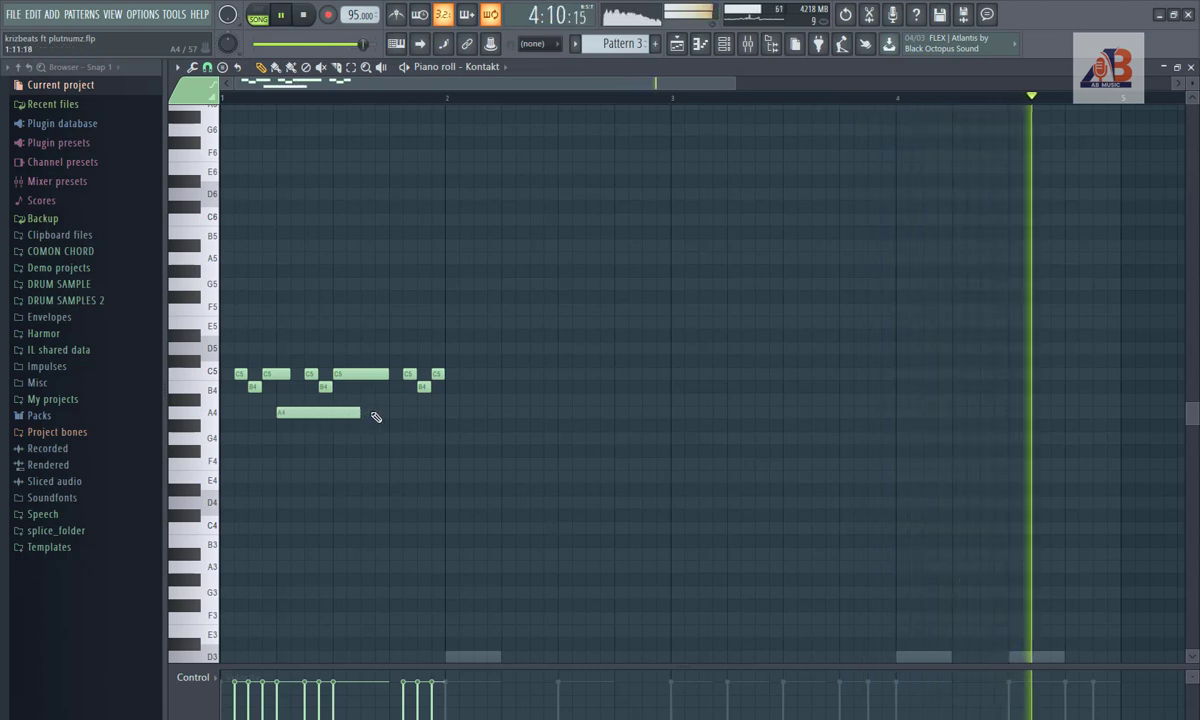
pyautogui.click(383, 413)
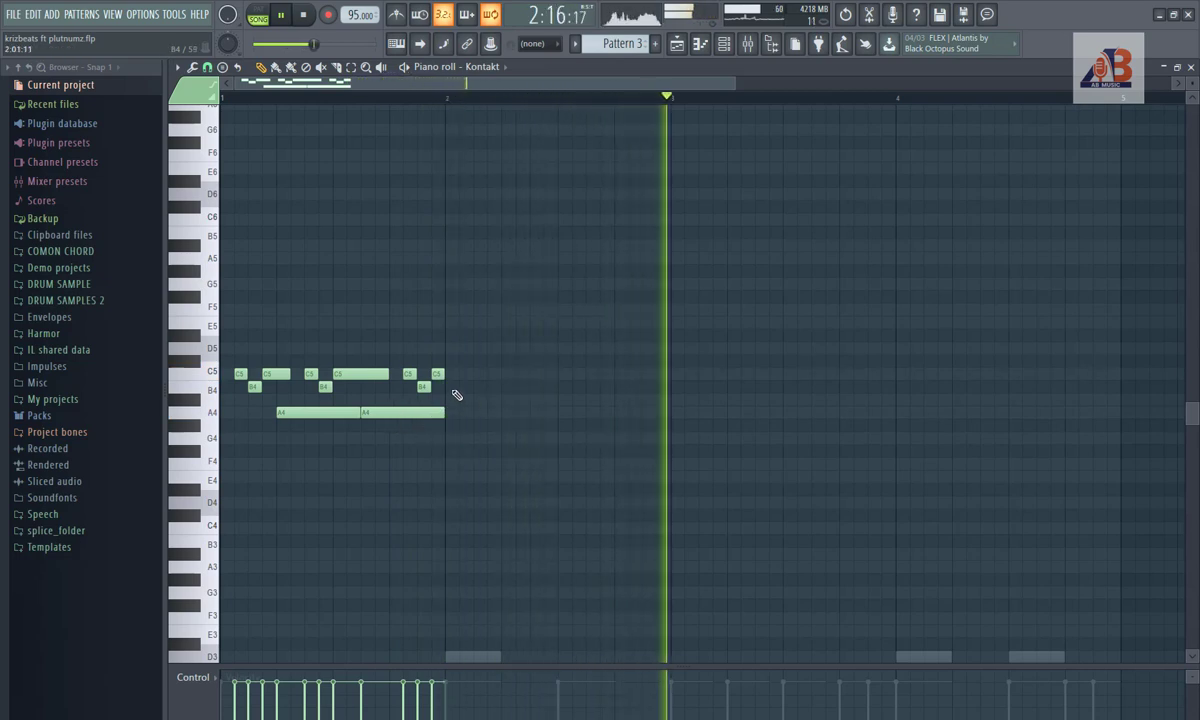
# Step: Fill bar 2's lower voice with a six-step F4, a six-step E4 and two two-step E4 notes
pyautogui.click(455, 466)
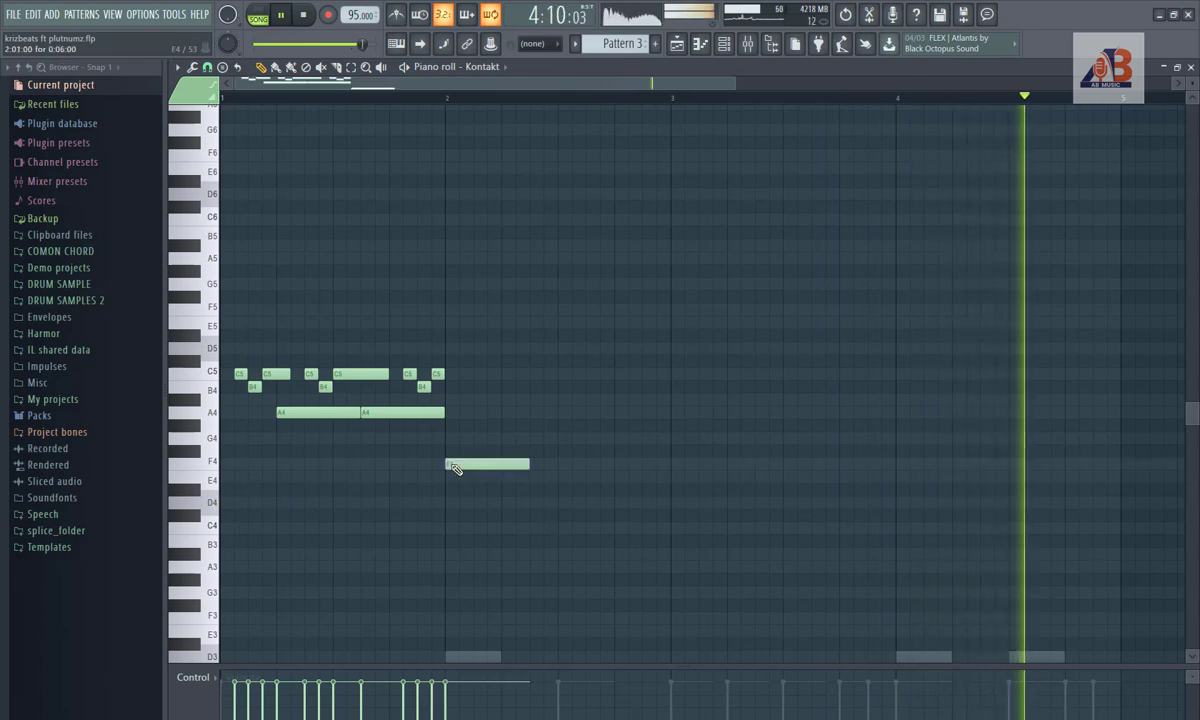
pyautogui.moveTo(543, 466); pyautogui.dragTo(557, 466)
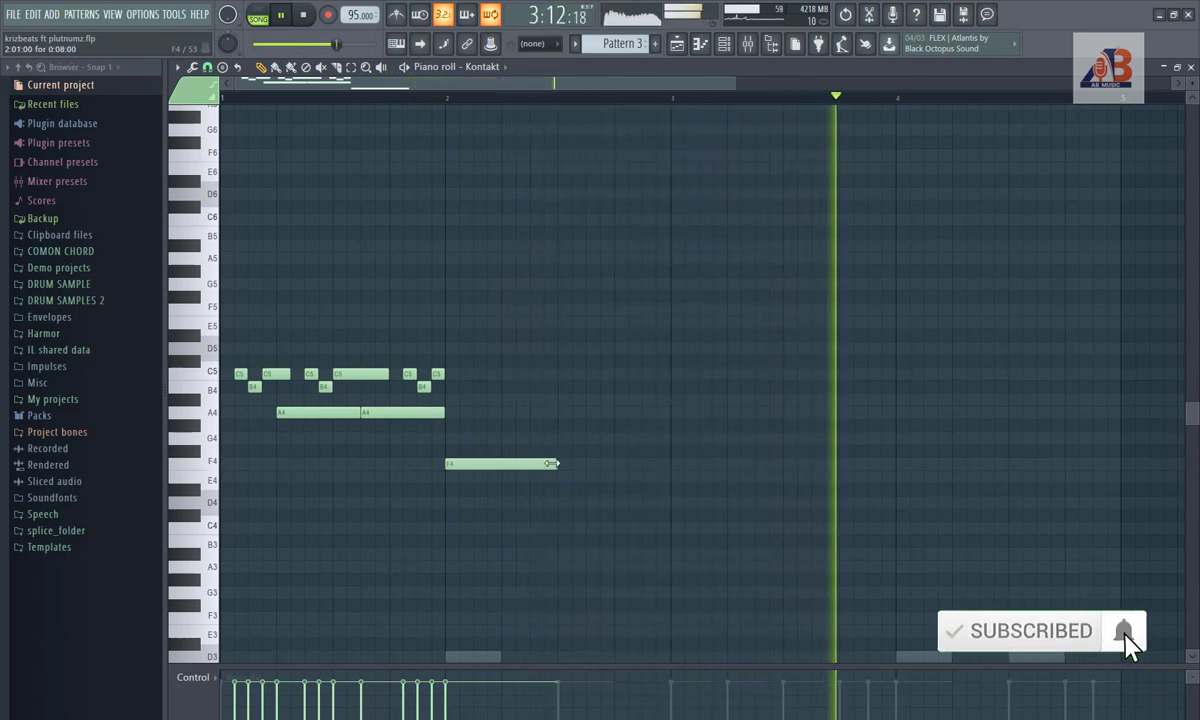
pyautogui.moveTo(558, 466); pyautogui.dragTo(530, 465)
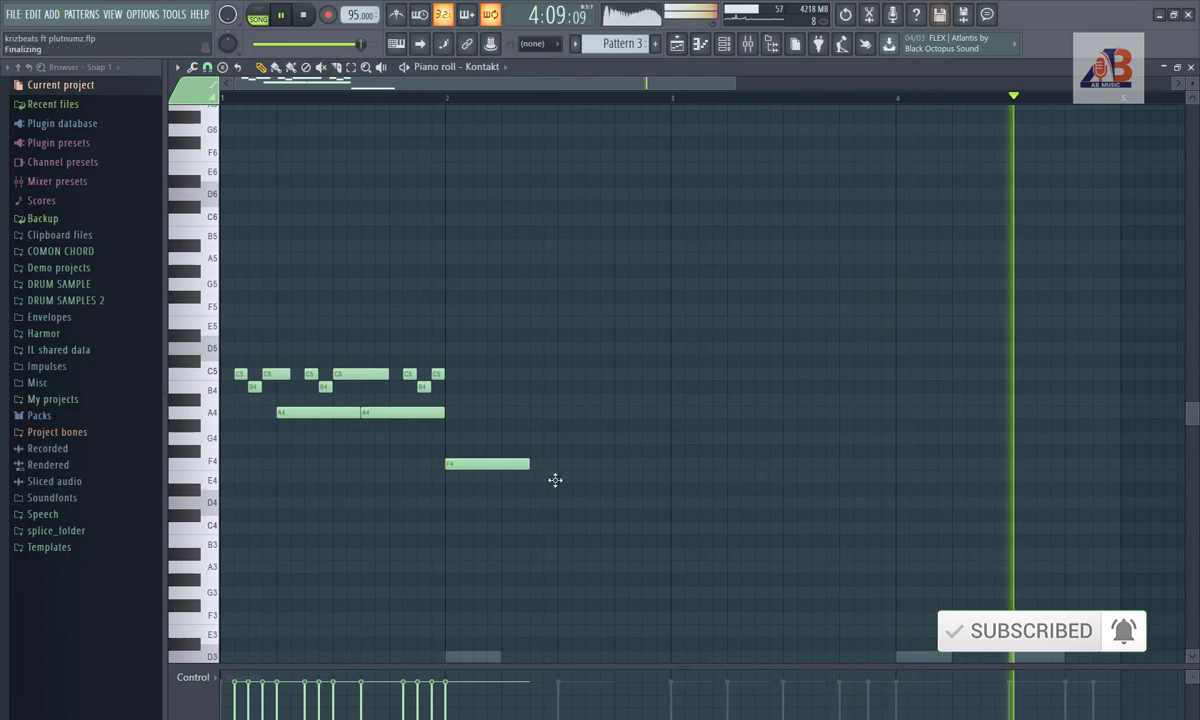
pyautogui.click(555, 478)
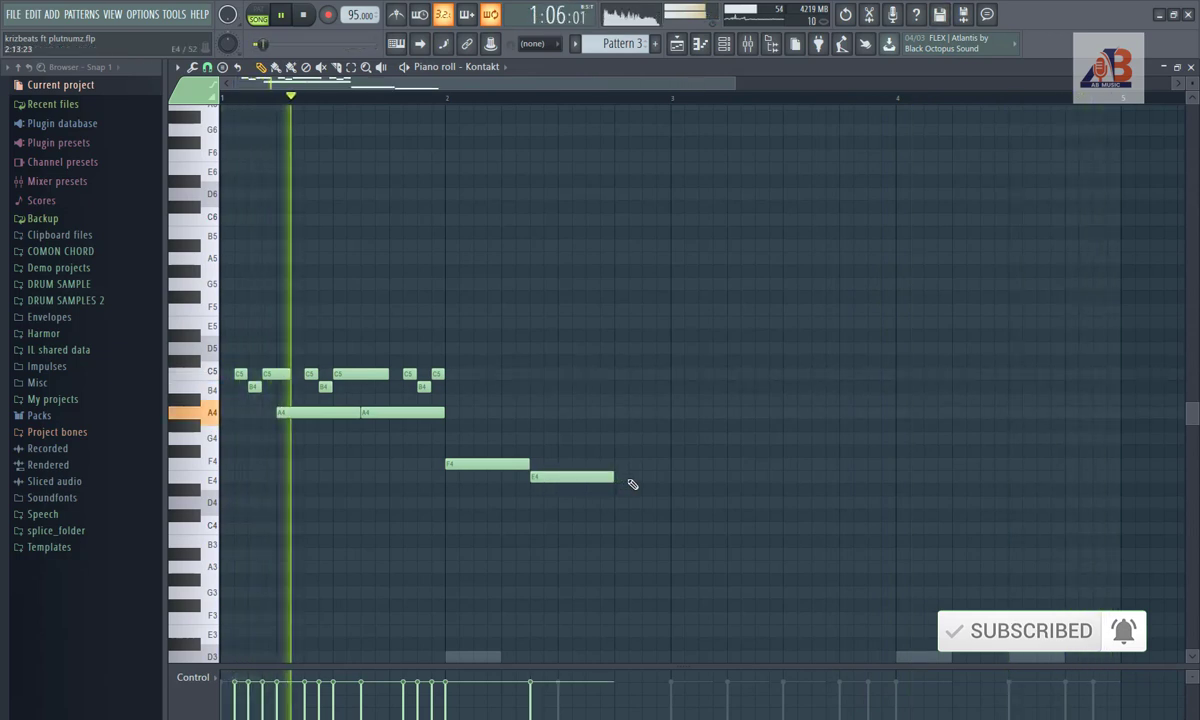
pyautogui.click(633, 481)
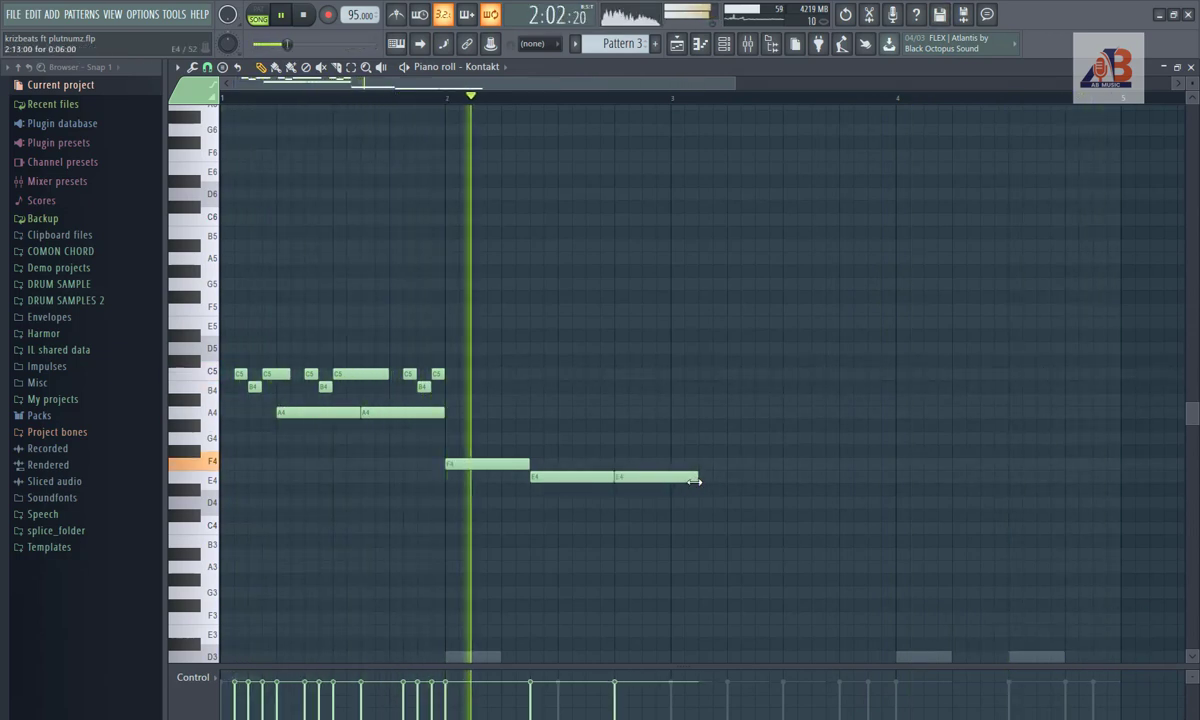
pyautogui.moveTo(653, 480); pyautogui.dragTo(653, 475)
pyautogui.click(658, 481)
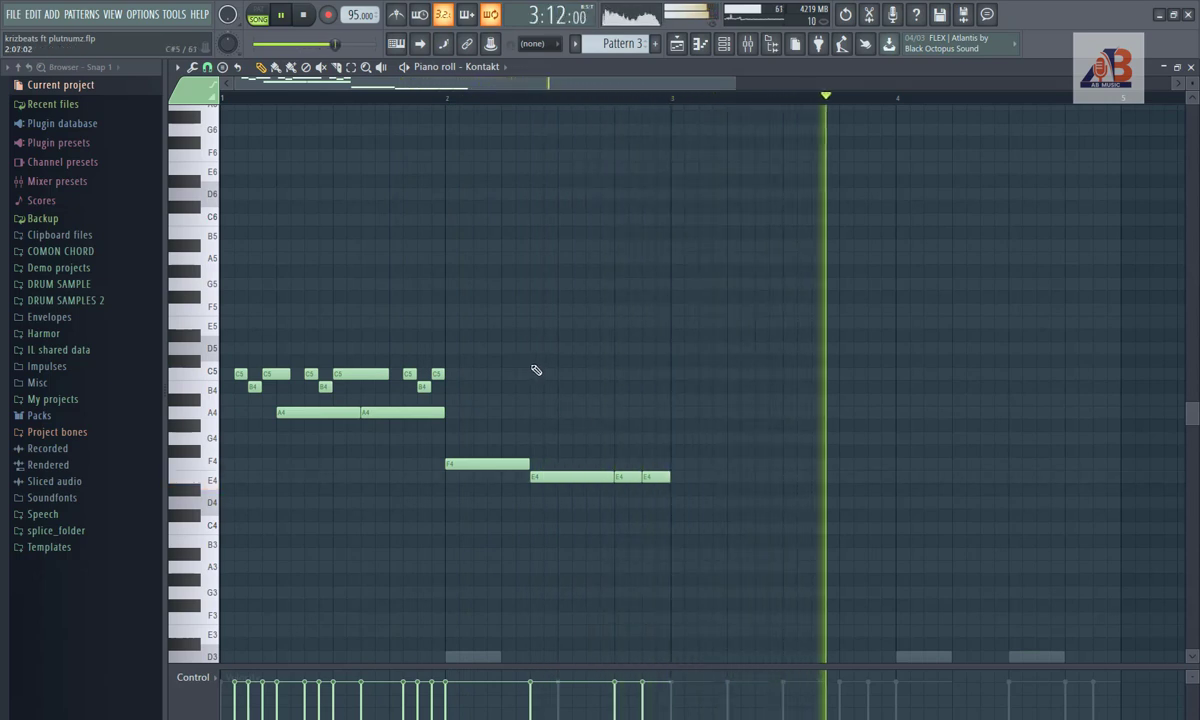
# Step: Add two consecutive six-step D5 notes from the start of bar 2, with one-step C5, B4 and C5 on steps 4 to 6
pyautogui.click(453, 348)
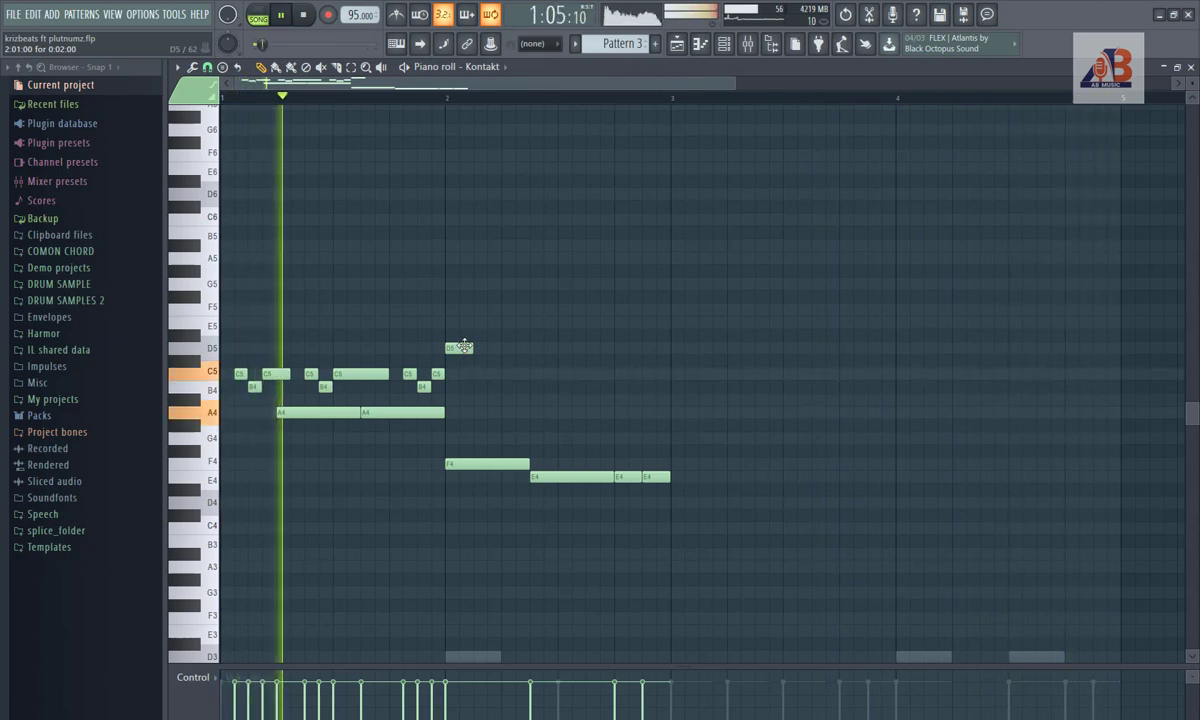
pyautogui.moveTo(471, 348); pyautogui.dragTo(514, 351)
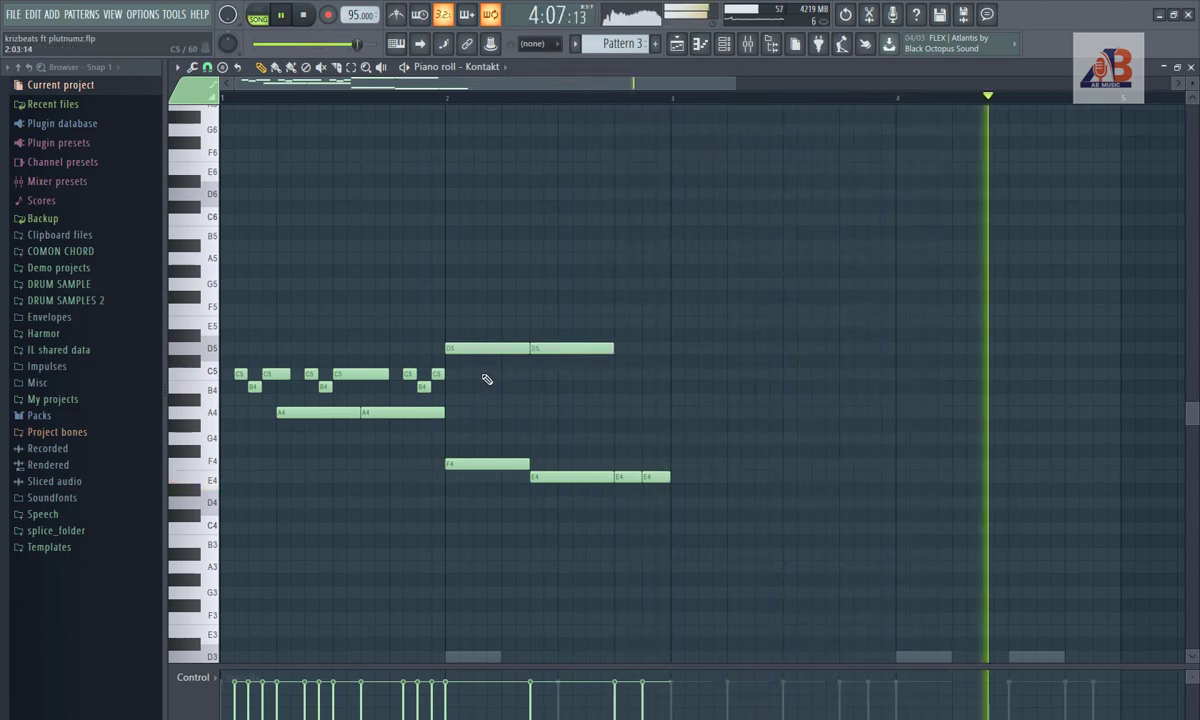
pyautogui.click(491, 376)
pyautogui.moveTo(569, 378); pyautogui.dragTo(494, 377)
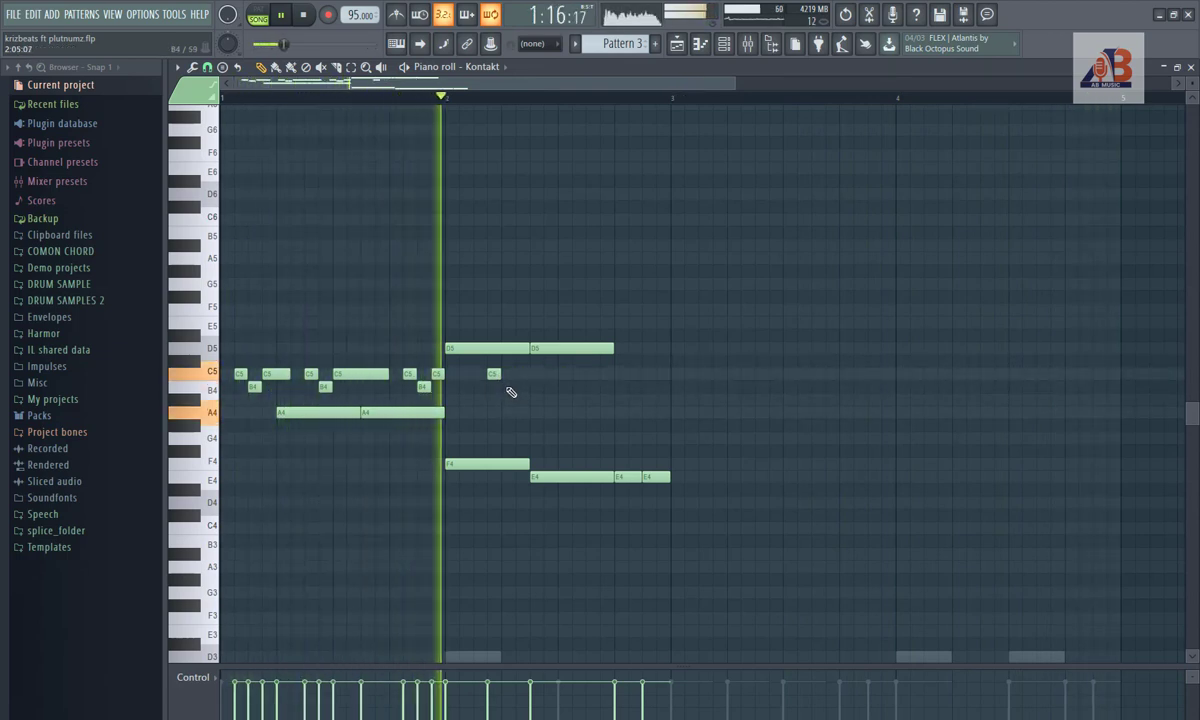
pyautogui.click(508, 387)
pyautogui.click(521, 374)
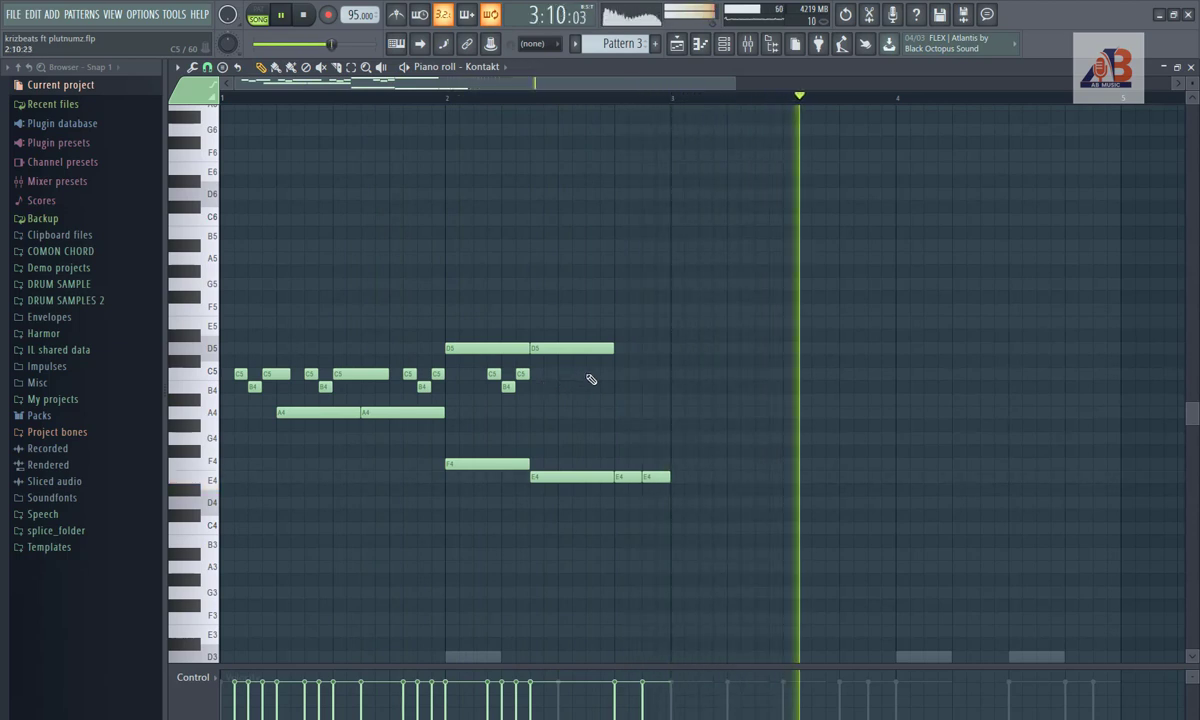
# Step: Add one-step B4, C5 and B4 on steps 10 to 12 of bar 2, followed by a two-step G#4 and a two-step B4
pyautogui.click(590, 375)
pyautogui.click(577, 387)
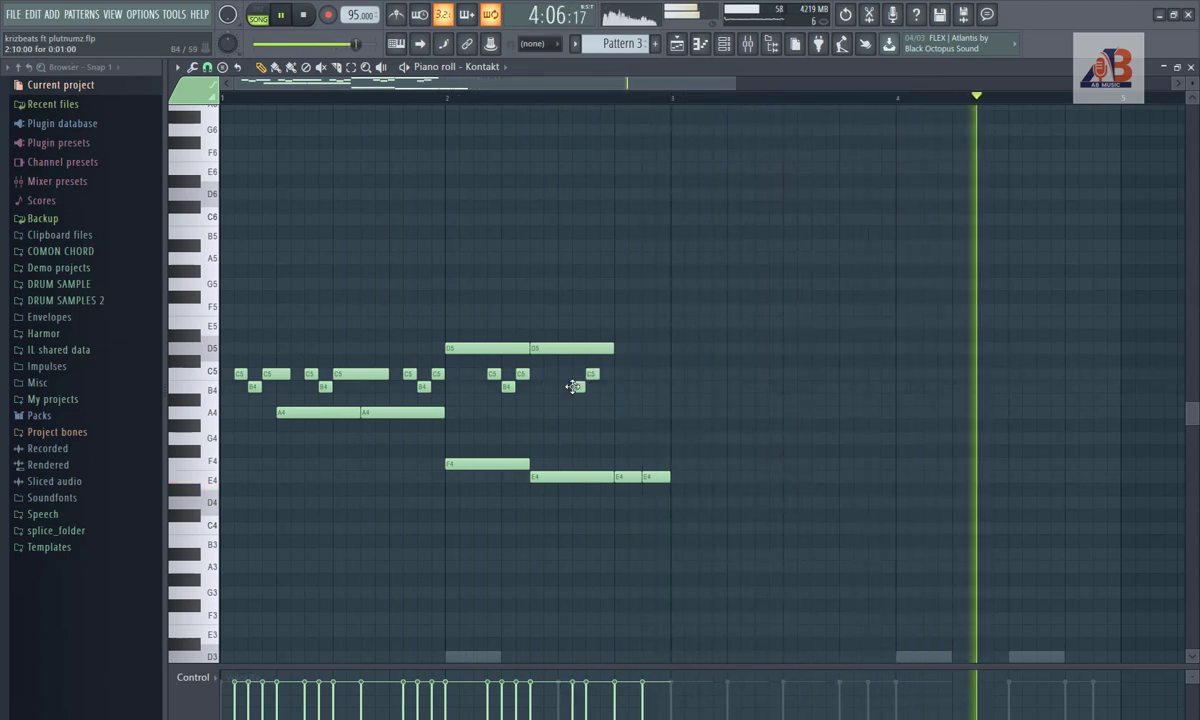
pyautogui.click(605, 387)
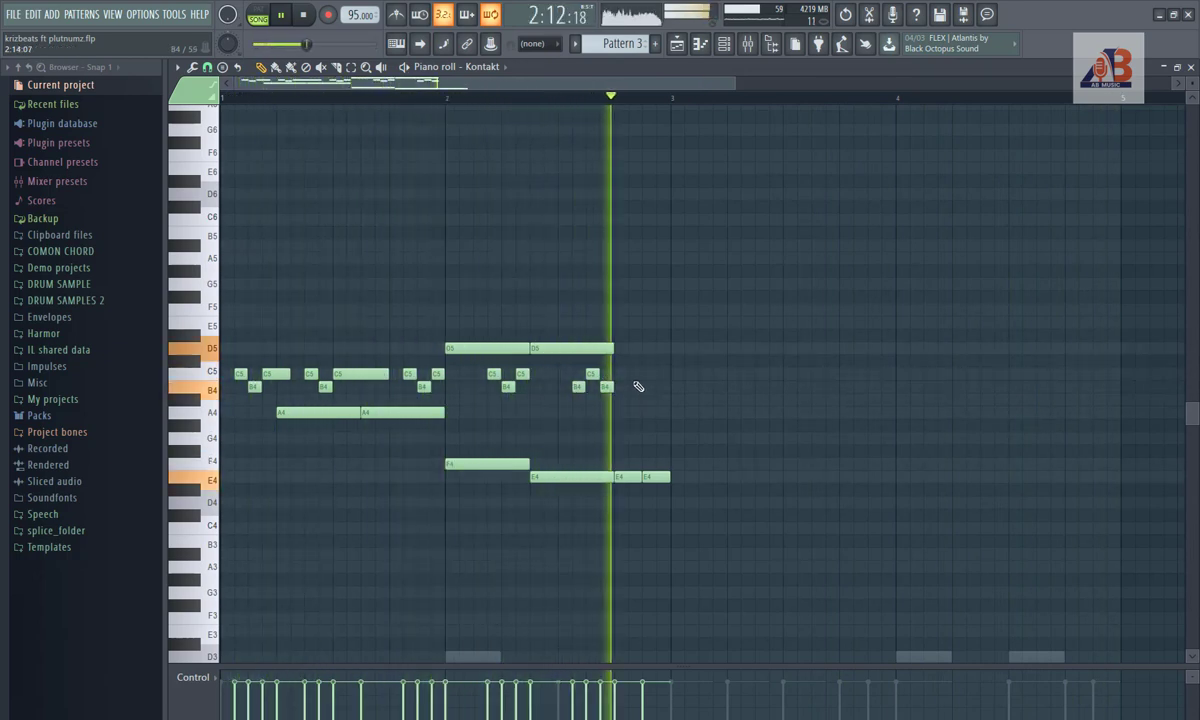
pyautogui.click(285, 16)
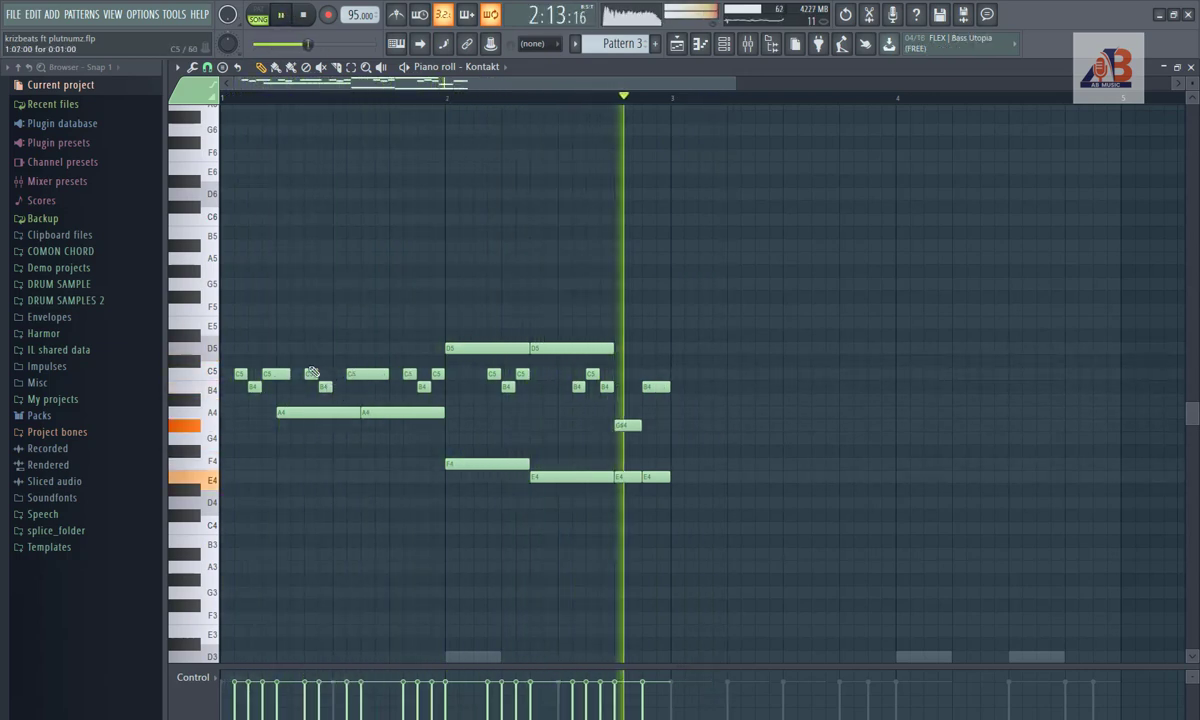
# Step: Move bar 1's second one-step C5 and B4 pair one step later, directly before the three-step C5
pyautogui.moveTo(304, 364); pyautogui.dragTo(347, 387)
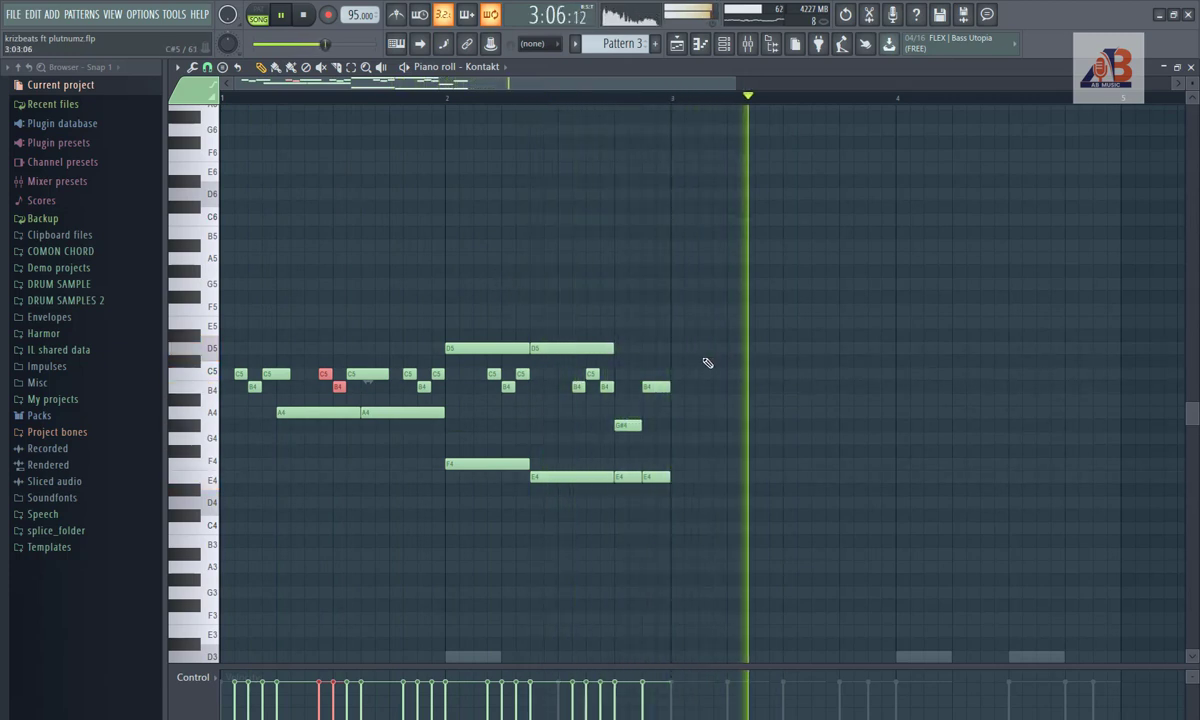
# Step: Duplicate the two-bar phrase into bars 3 and 4, and delete the copied upper-voice notes in bar 4
pyautogui.moveTo(777, 279); pyautogui.dragTo(160, 560)
pyautogui.moveTo(255, 387); pyautogui.dragTo(688, 394)
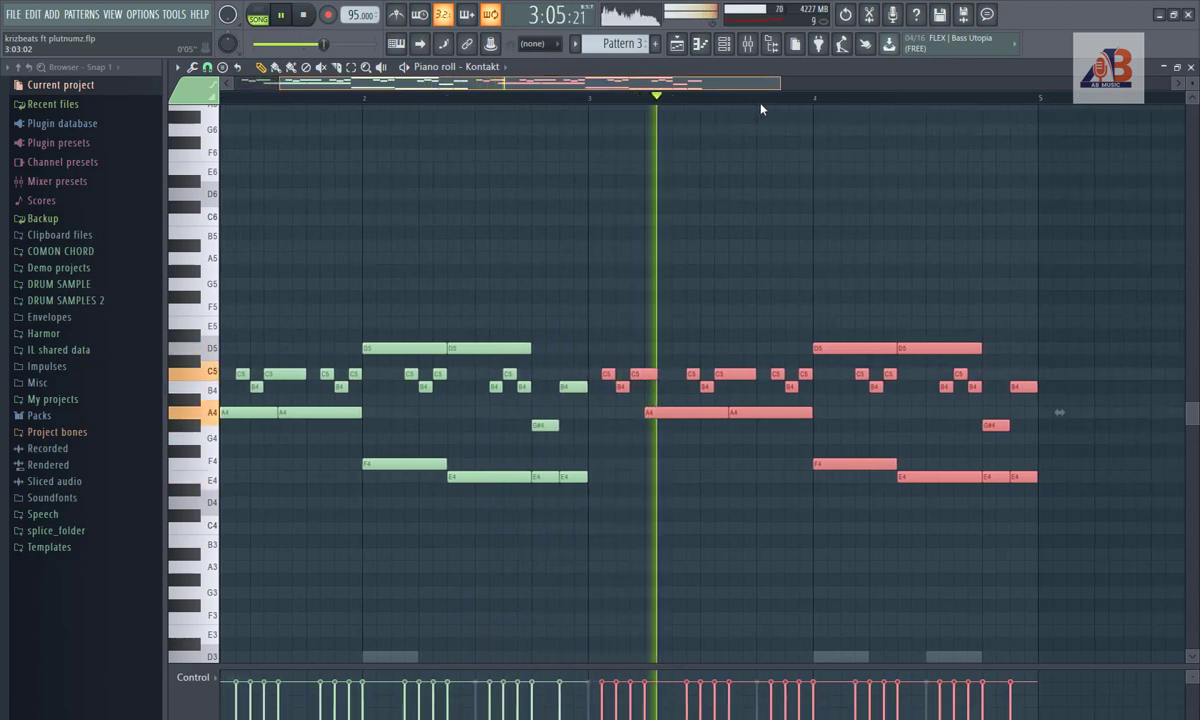
pyautogui.press('space')
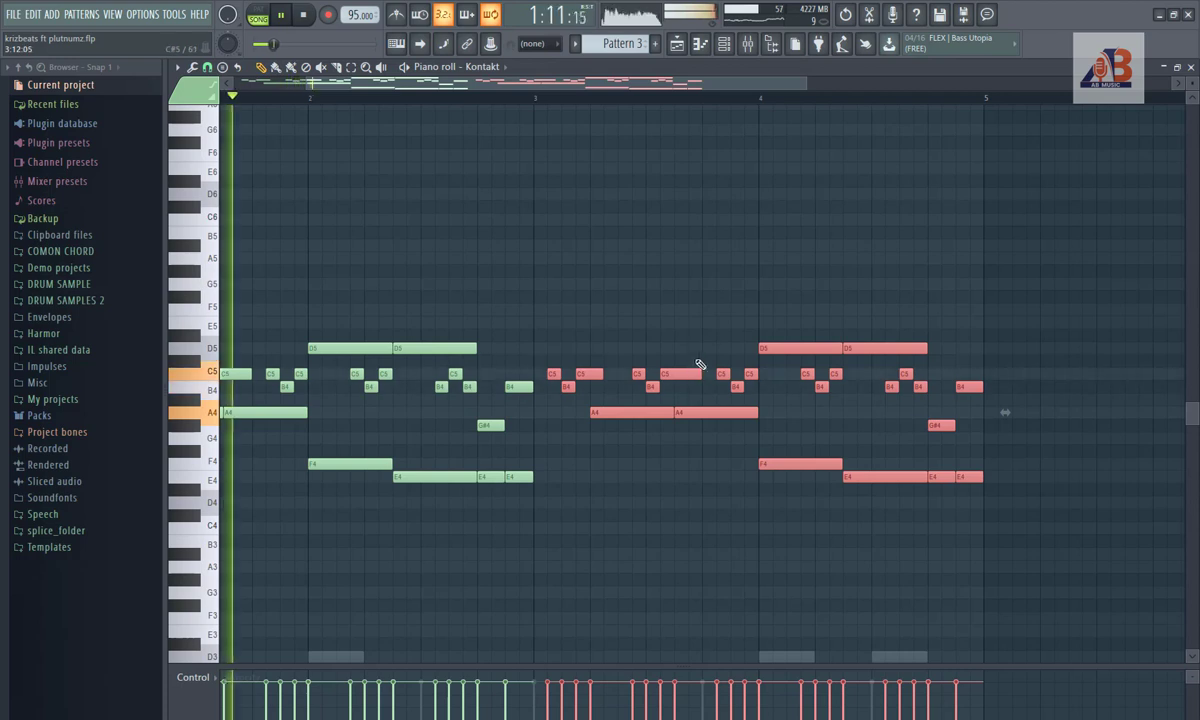
pyautogui.moveTo(790, 343); pyautogui.dragTo(987, 440)
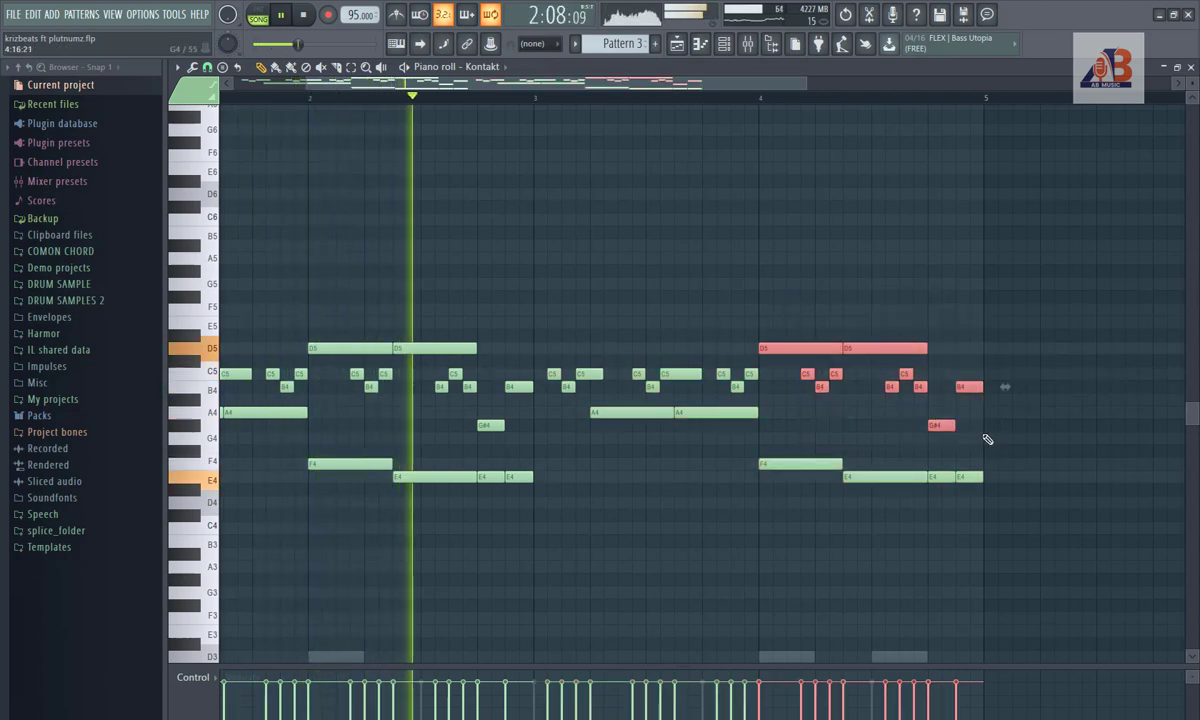
pyautogui.press('Delete')
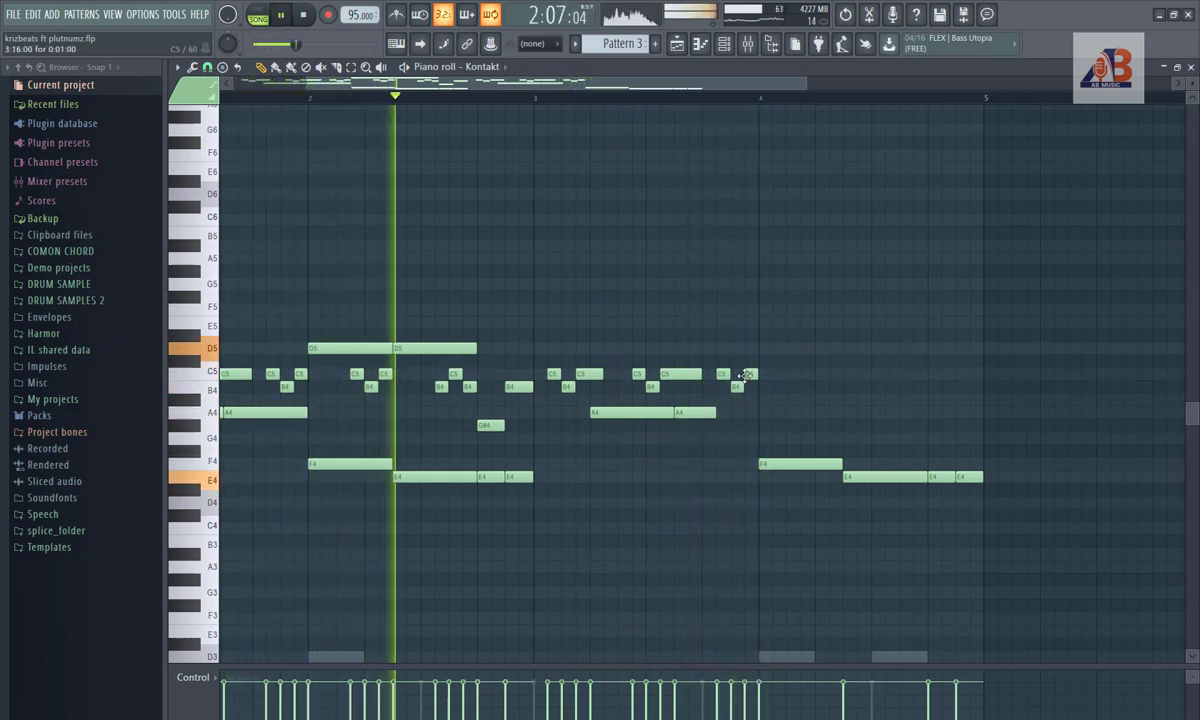
# Step: Shorten bar 3's second A4 to three steps and lower the bar's final one-step C5 to G4
pyautogui.click(749, 438)
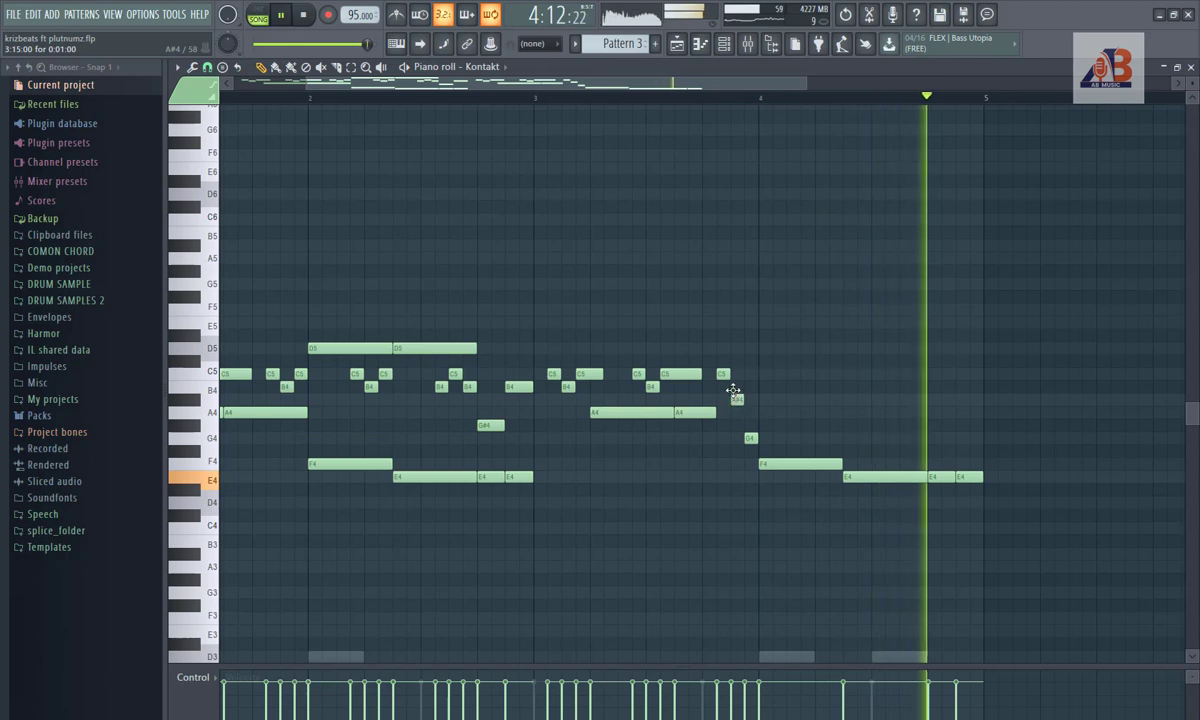
pyautogui.click(734, 386)
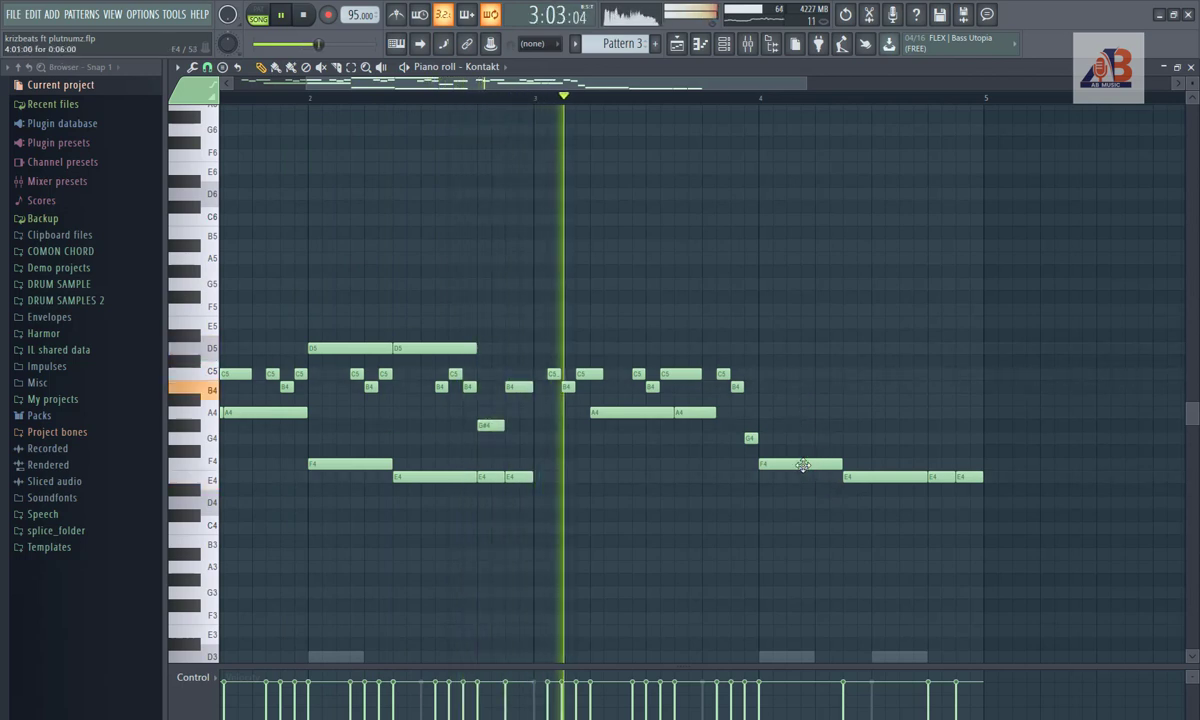
# Step: Split bar 4's six-step F4 into two three-step notes, and add one-step A4 and B4 notes on steps 5 and 6
pyautogui.moveTo(800, 438); pyautogui.dragTo(798, 505)
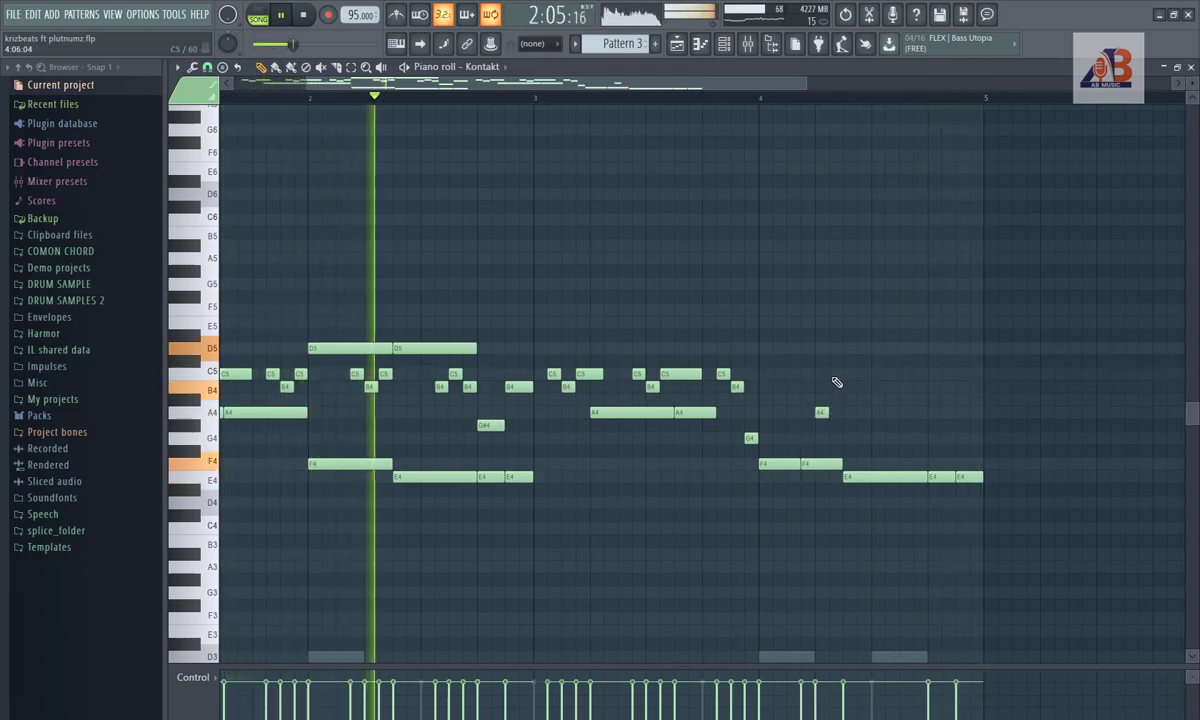
pyautogui.click(834, 387)
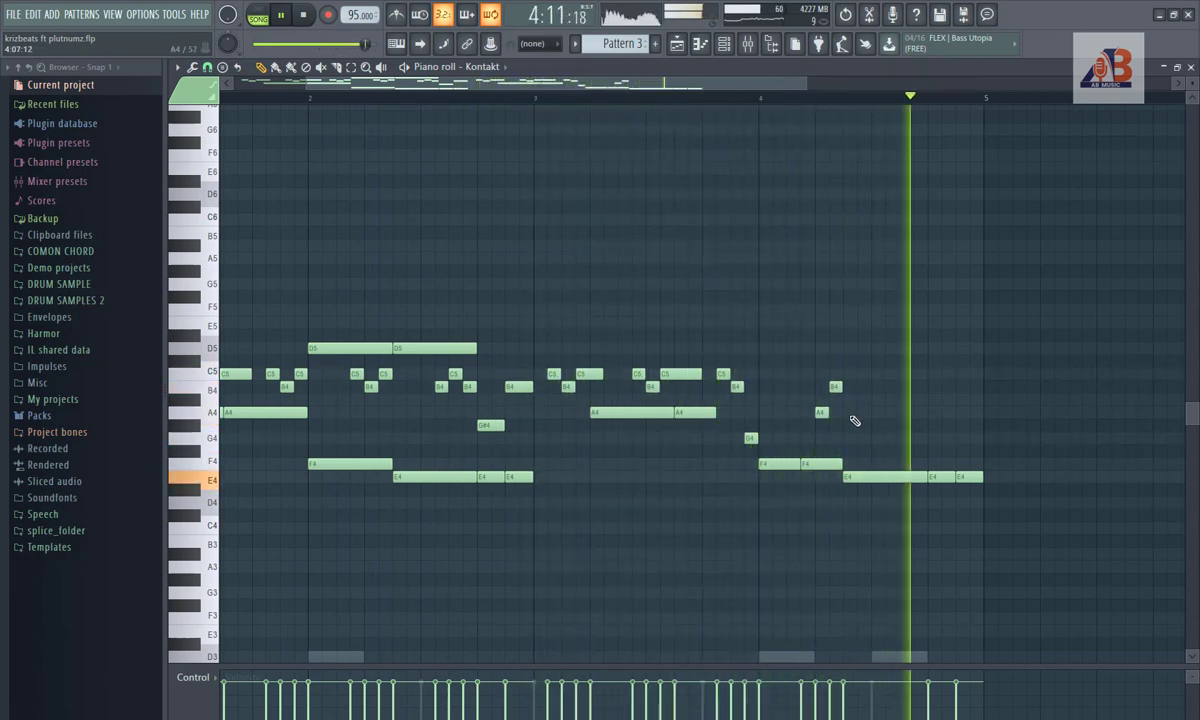
# Step: Add one-step C5, B4 and A4 on steps 10 to 12 of bar 4, followed by a two-step G#4 and a two-step B4
pyautogui.click(892, 375)
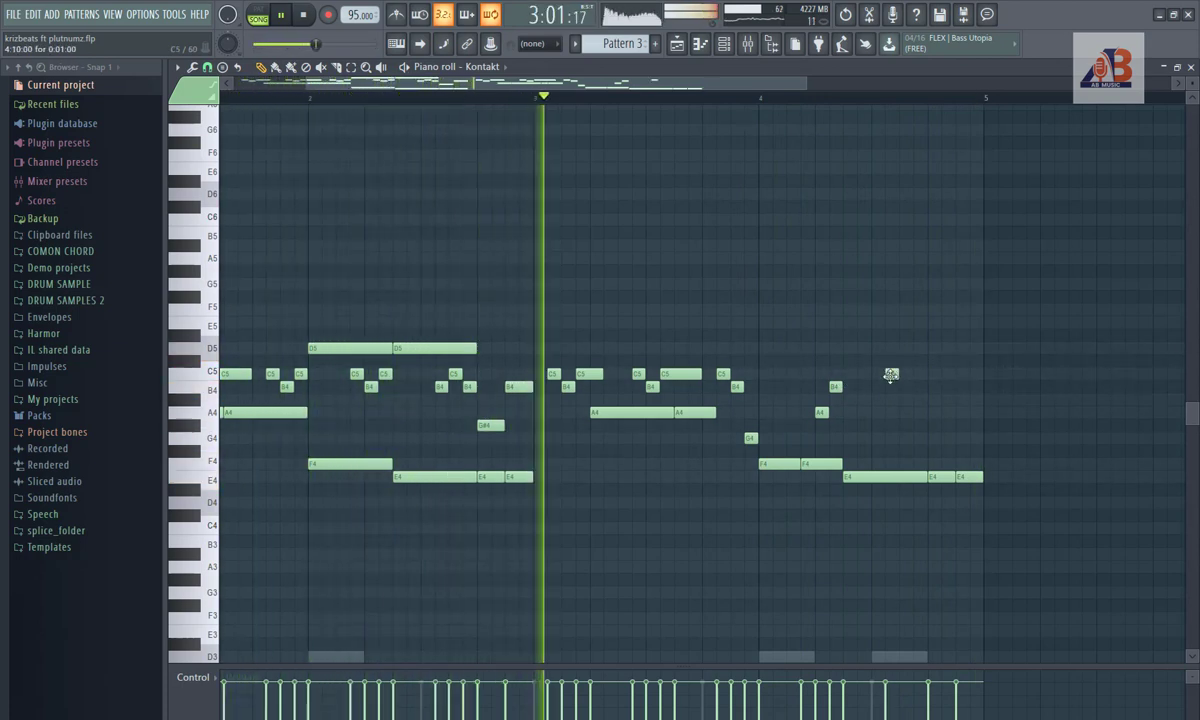
pyautogui.click(906, 387)
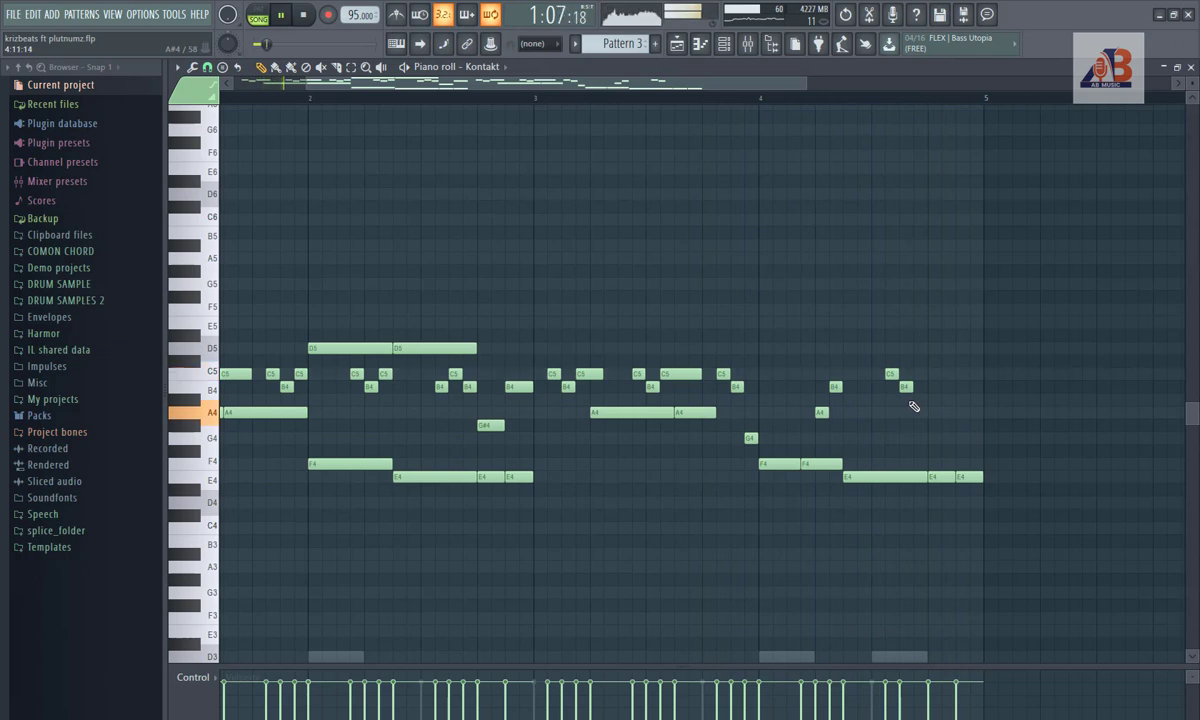
pyautogui.click(915, 413)
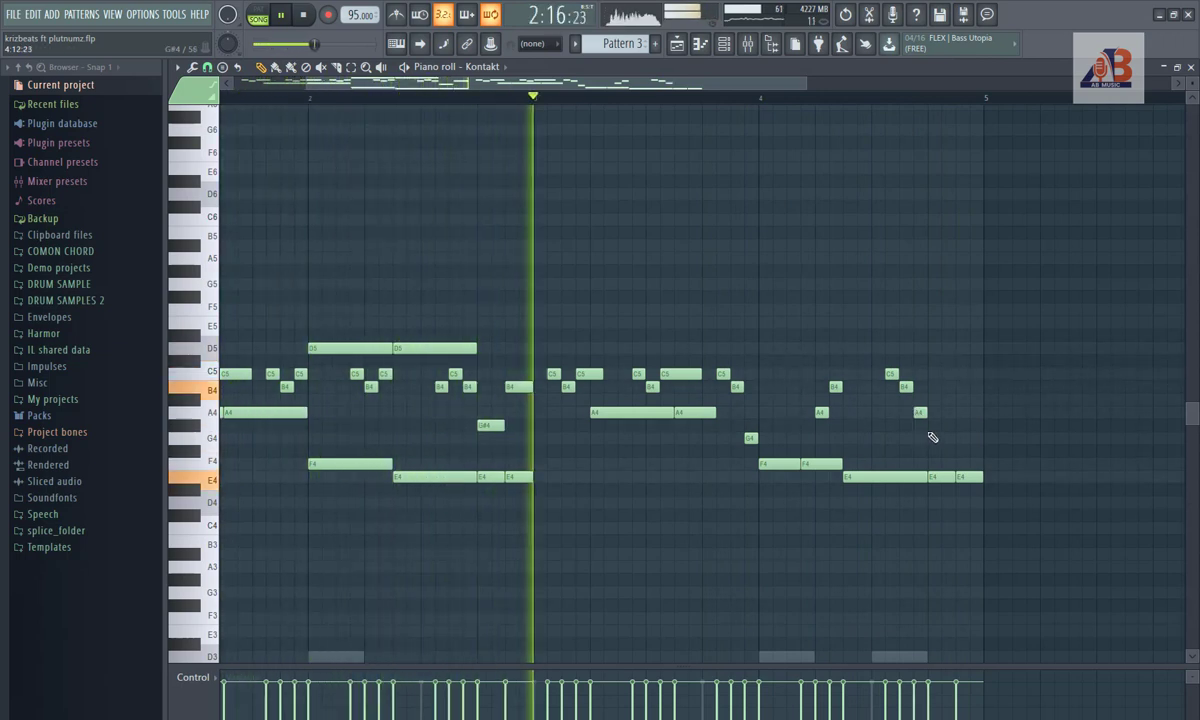
pyautogui.moveTo(940, 427); pyautogui.dragTo(952, 430)
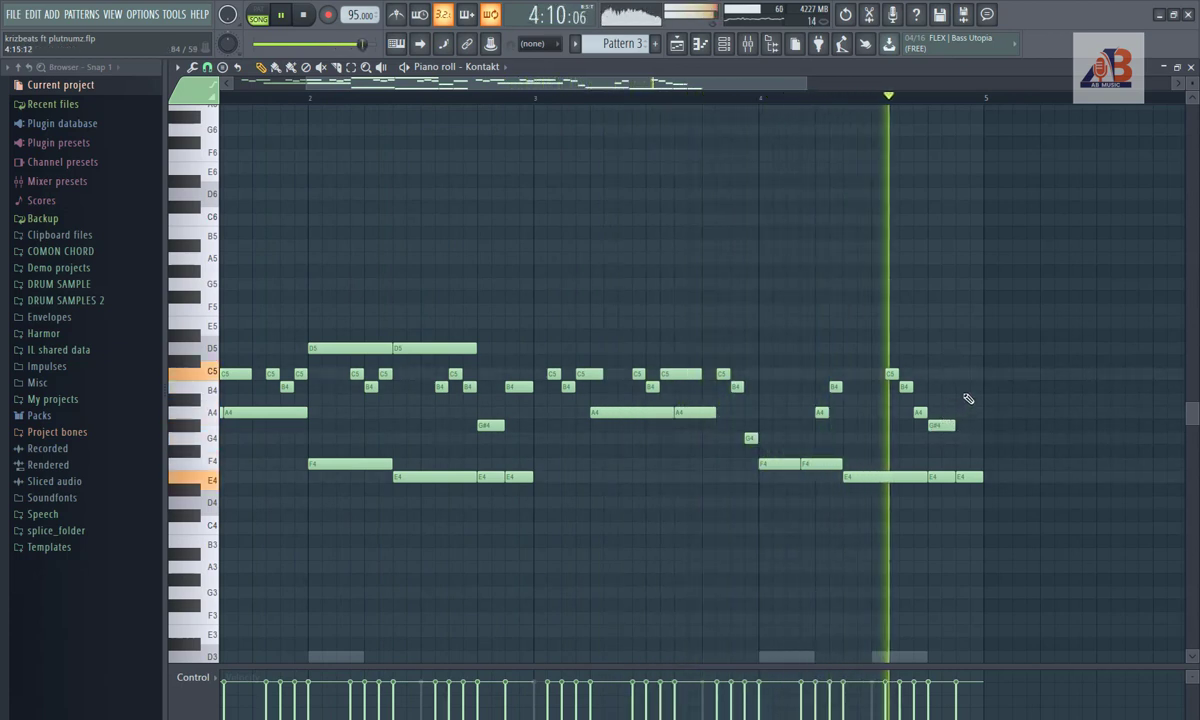
pyautogui.click(960, 399)
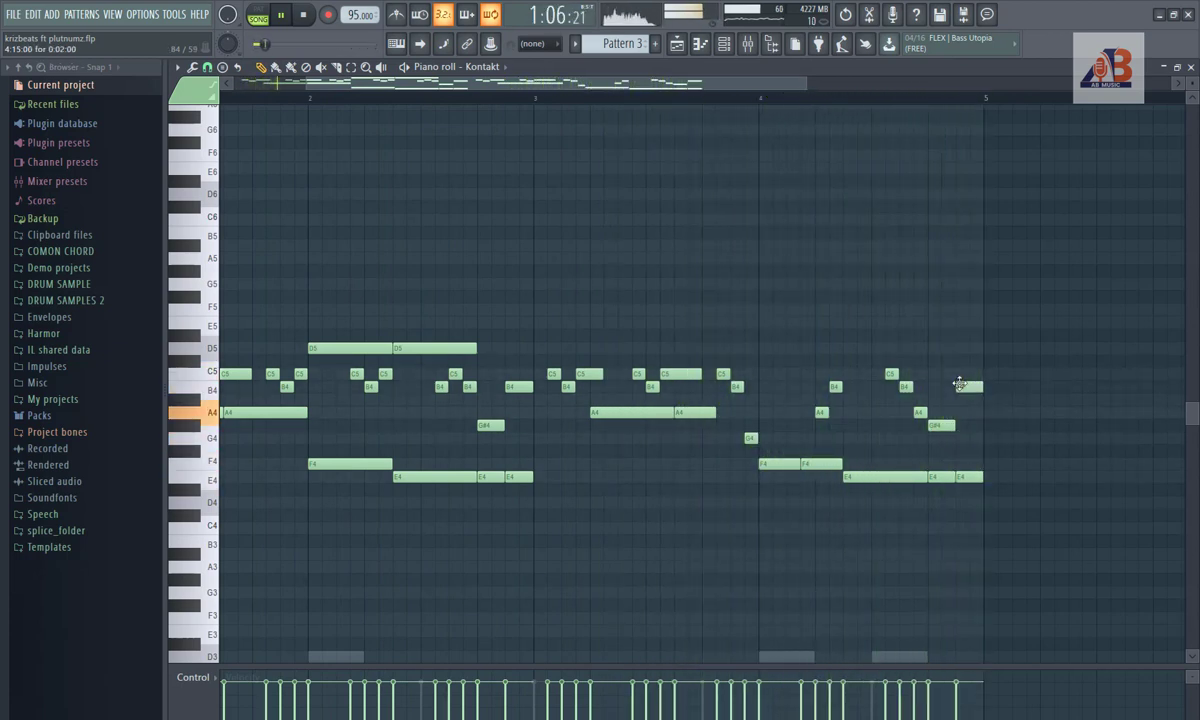
pyautogui.rightClick(845, 386)
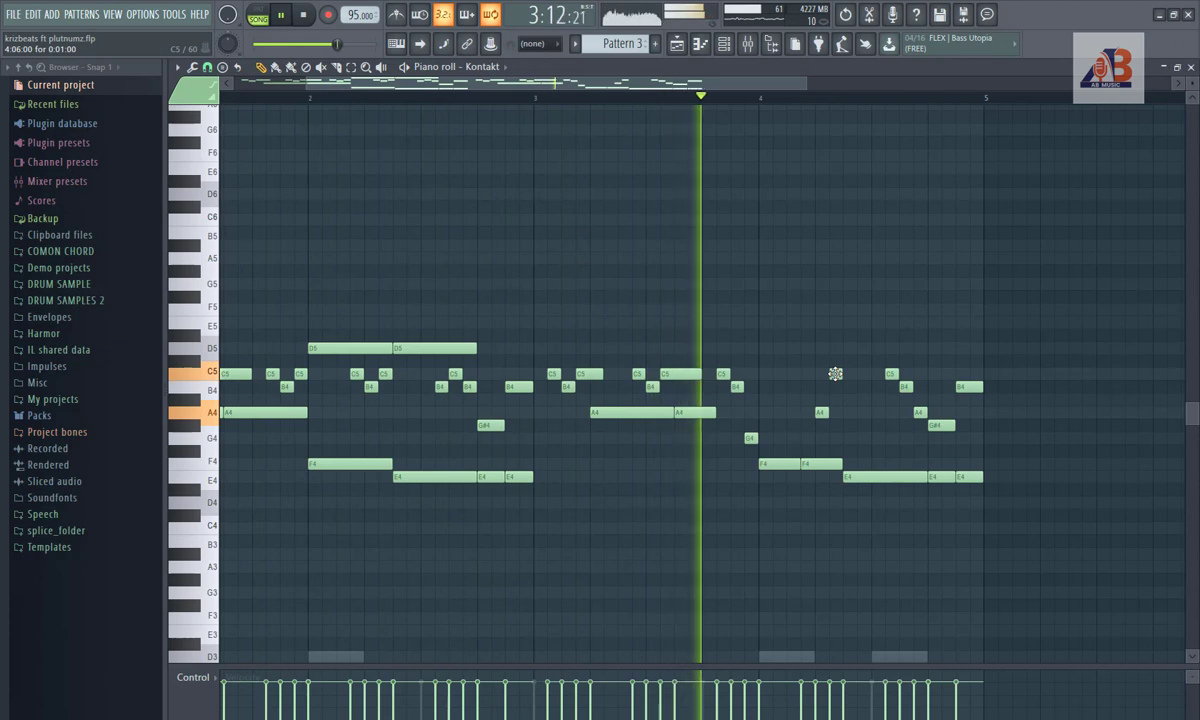
pyautogui.click(835, 373)
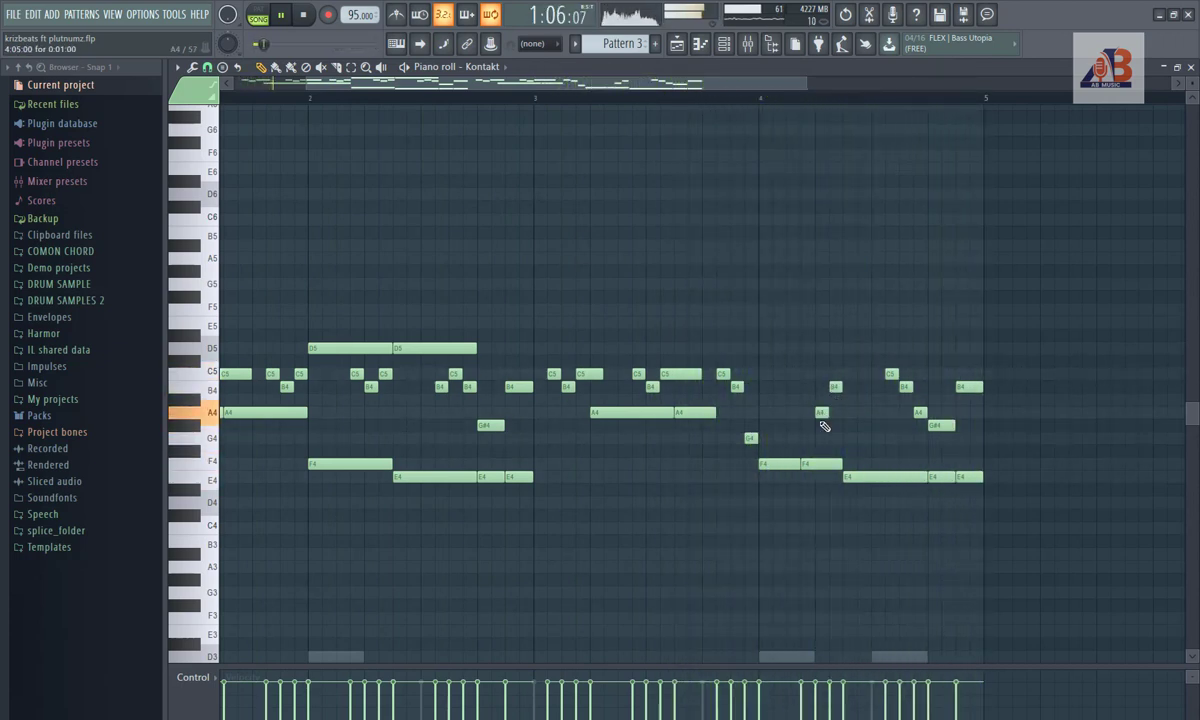
pyautogui.rightClick(821, 412)
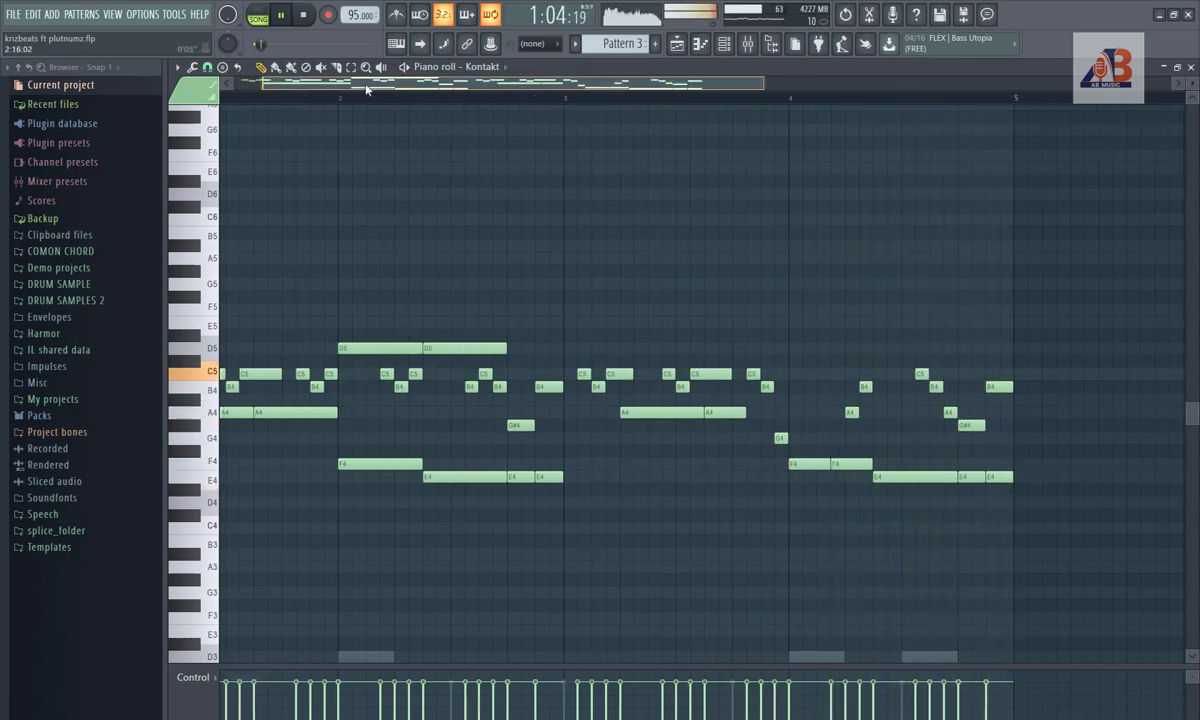
# Step: Look over the full four-bar melody in Pattern 3, and open the playlist zoomed in on the four-bar arrangement
pyautogui.moveTo(773, 93); pyautogui.dragTo(900, 93)
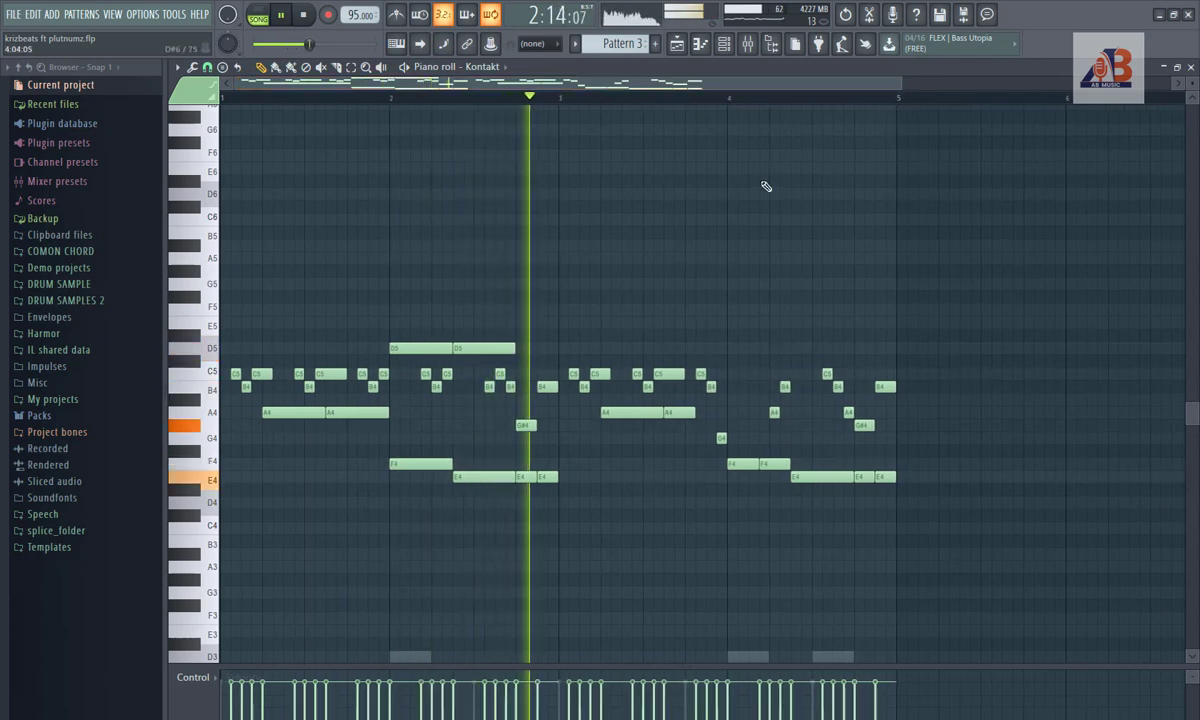
pyautogui.scroll(-5, 766, 185)
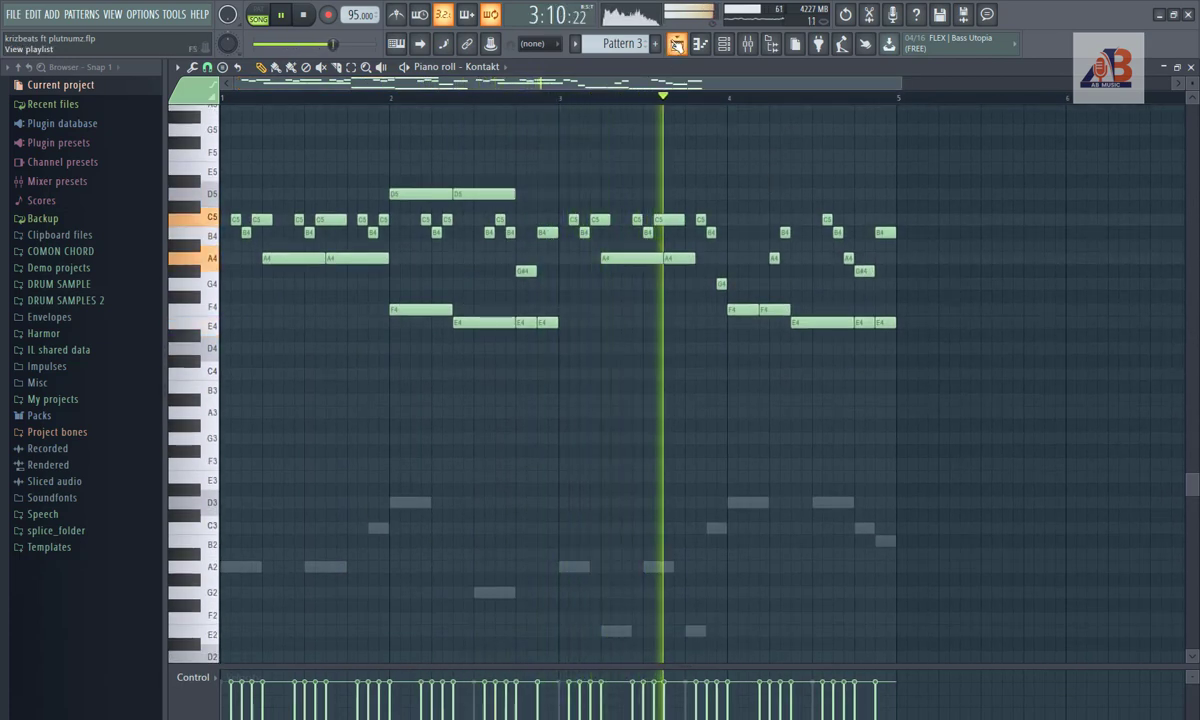
pyautogui.press('F5')
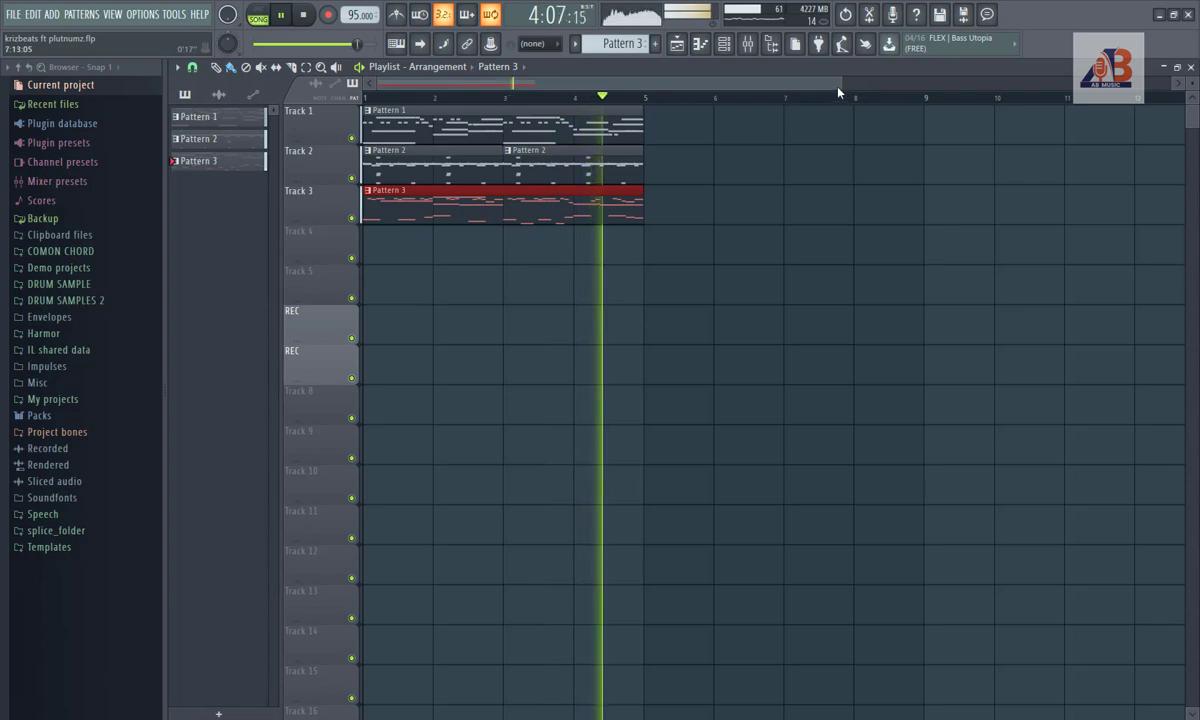
pyautogui.moveTo(838, 92); pyautogui.dragTo(728, 90)
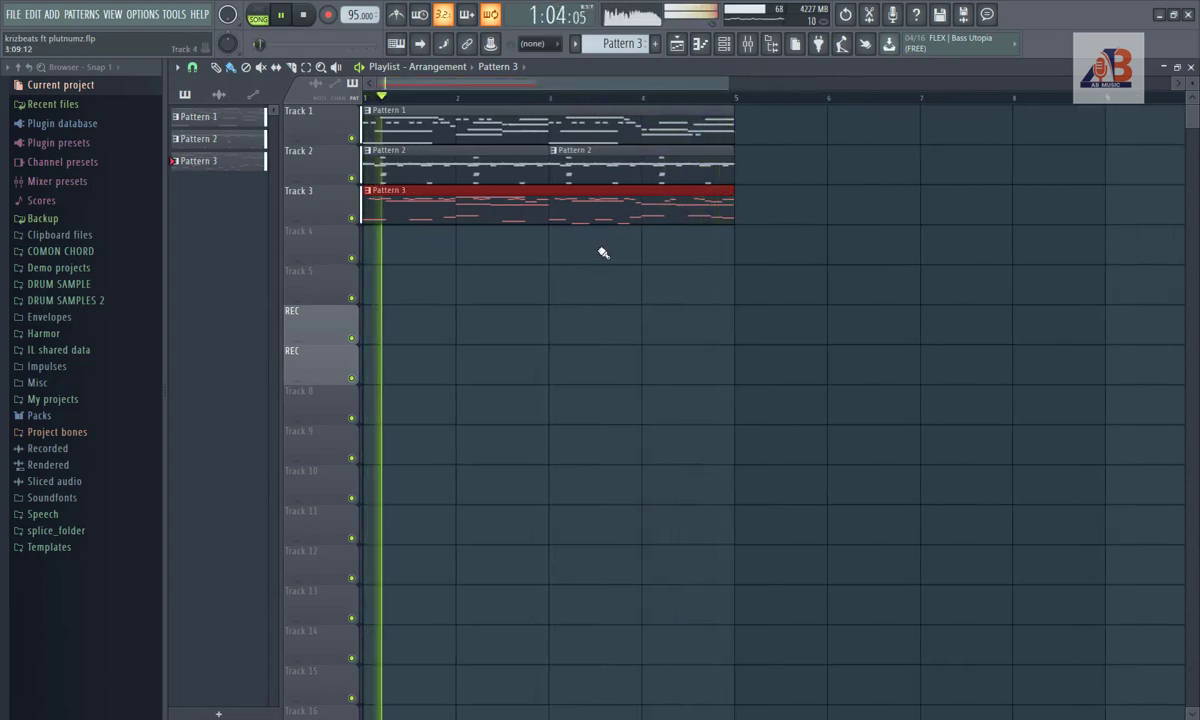